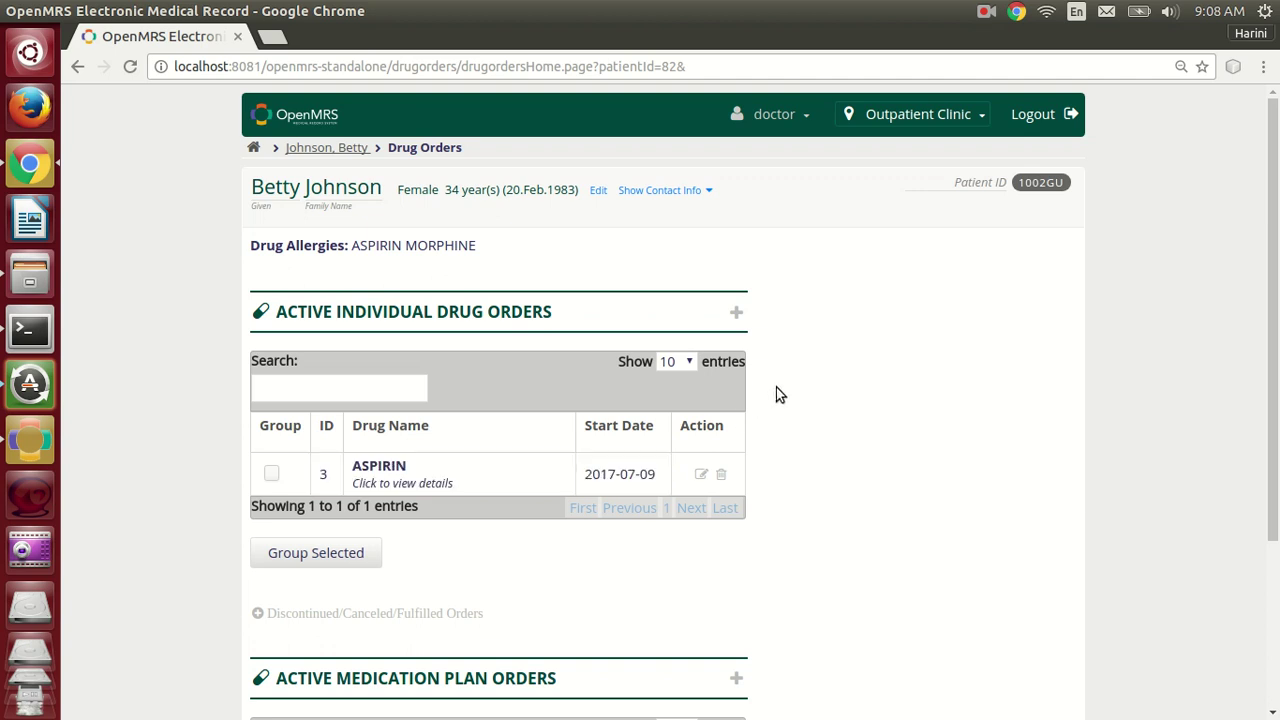
# Step: Start a new individual drug order and choose CAFFEINE as the drug
pyautogui.click(737, 317)
pyautogui.scroll(-3, 1163, 341)
pyautogui.scroll(-1, 1163, 341)
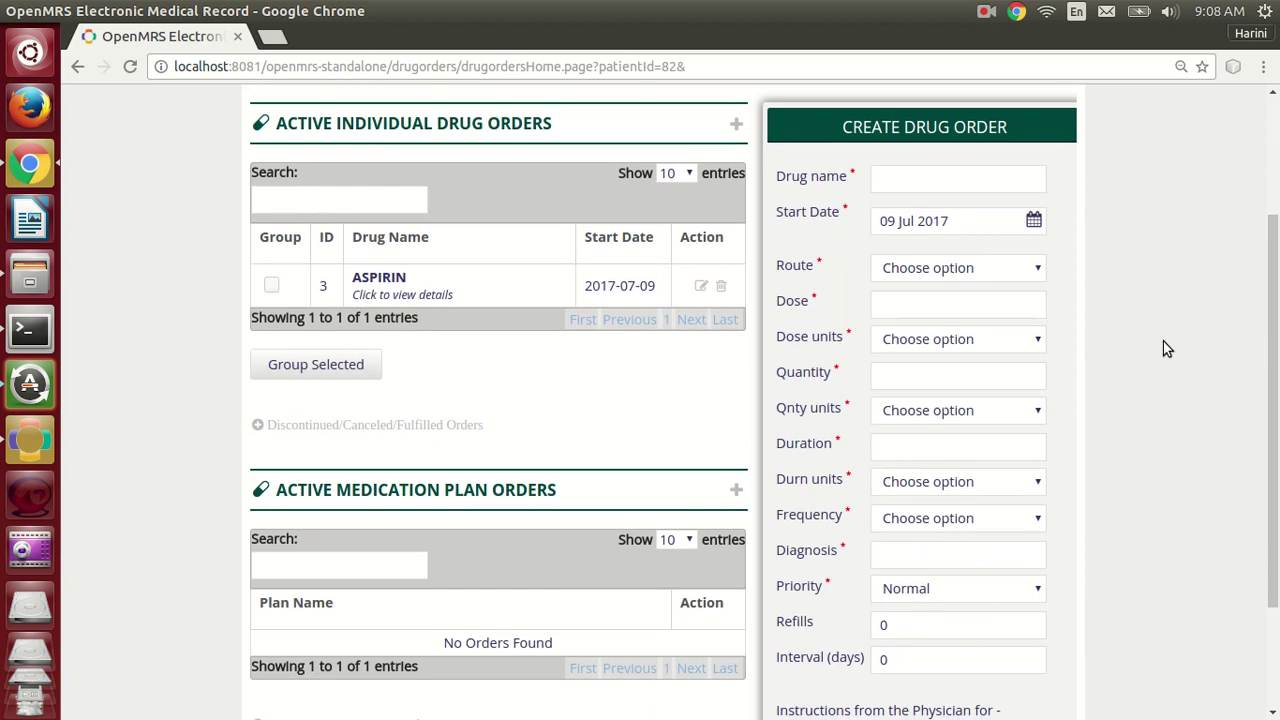
pyautogui.click(939, 164)
pyautogui.write('C')
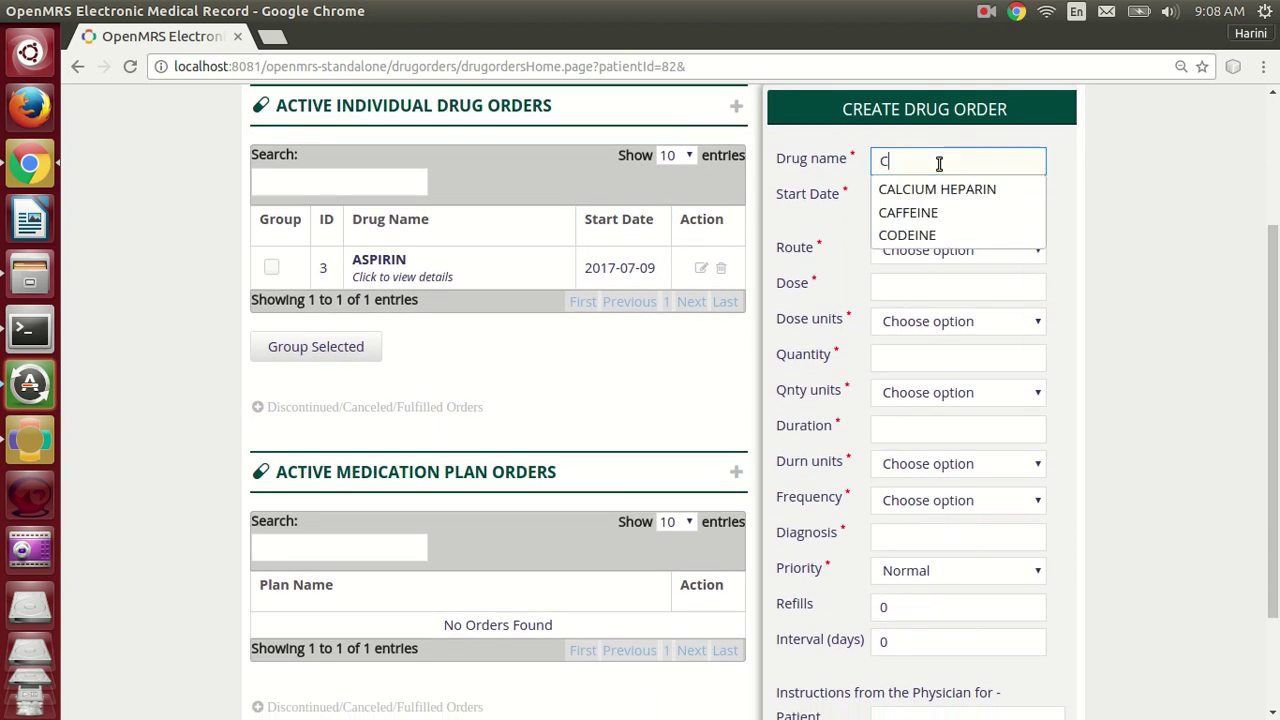
pyautogui.click(924, 210)
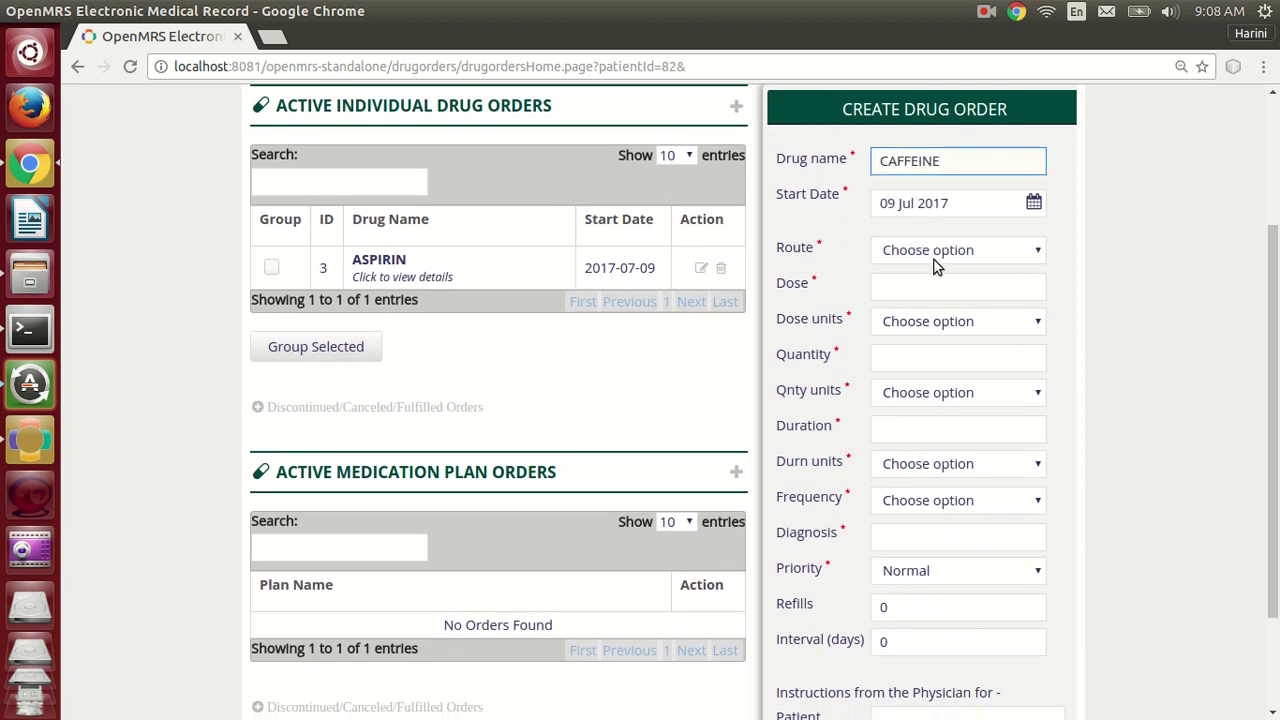
# Step: Set the caffeine order's route to Intravenous and its dose to 1.2 Fluid ounce
pyautogui.click(975, 250)
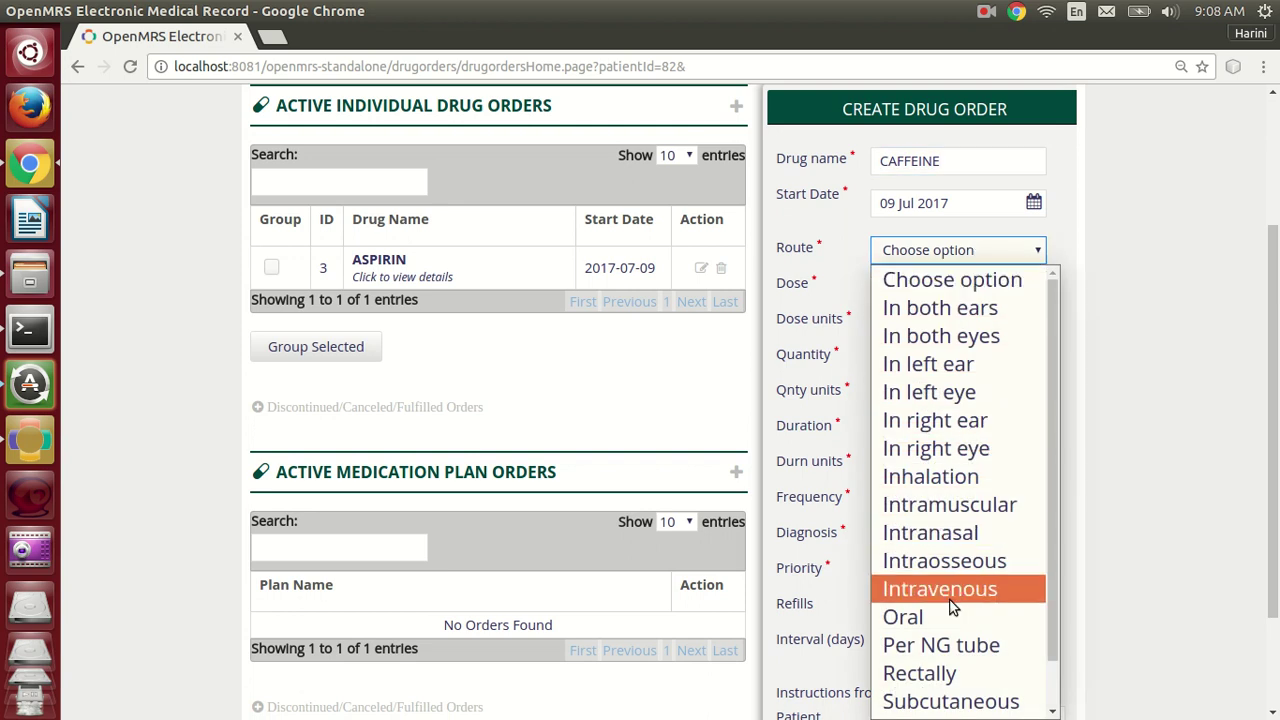
pyautogui.click(946, 598)
pyautogui.click(942, 288)
pyautogui.write('1.2')
pyautogui.press('Tab')
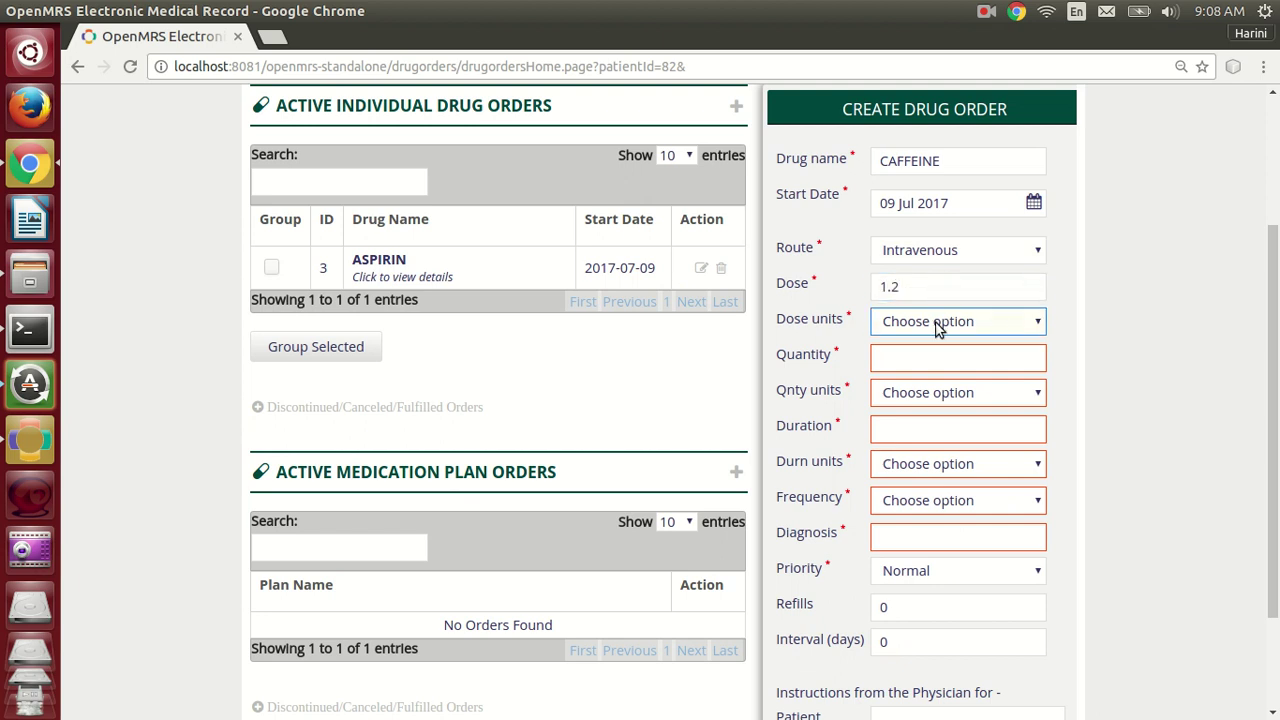
pyautogui.click(936, 321)
pyautogui.click(941, 389)
# Step: Set the order's quantity to 2.5 with Drop as the quantity unit
pyautogui.click(958, 361)
pyautogui.write('2')
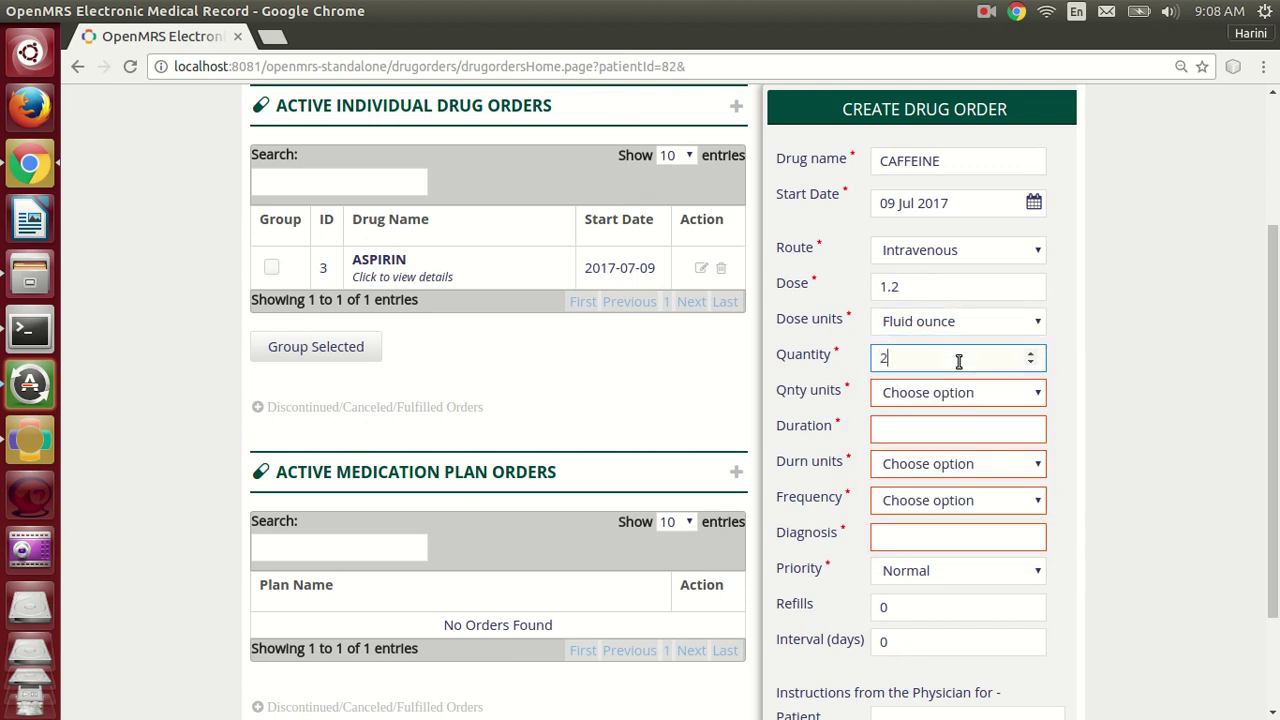
pyautogui.write('.5')
pyautogui.click(934, 400)
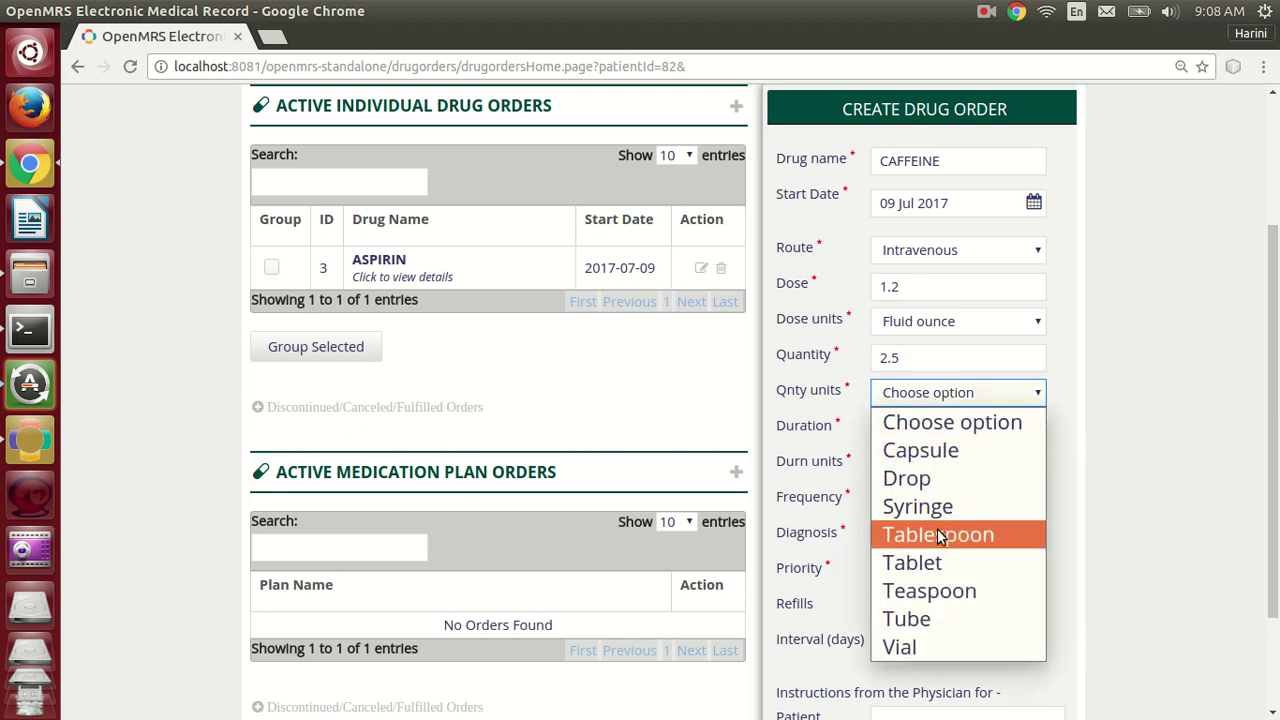
pyautogui.click(946, 479)
# Step: Set the order's duration to 5 Months and its frequency to Weekly
pyautogui.click(963, 432)
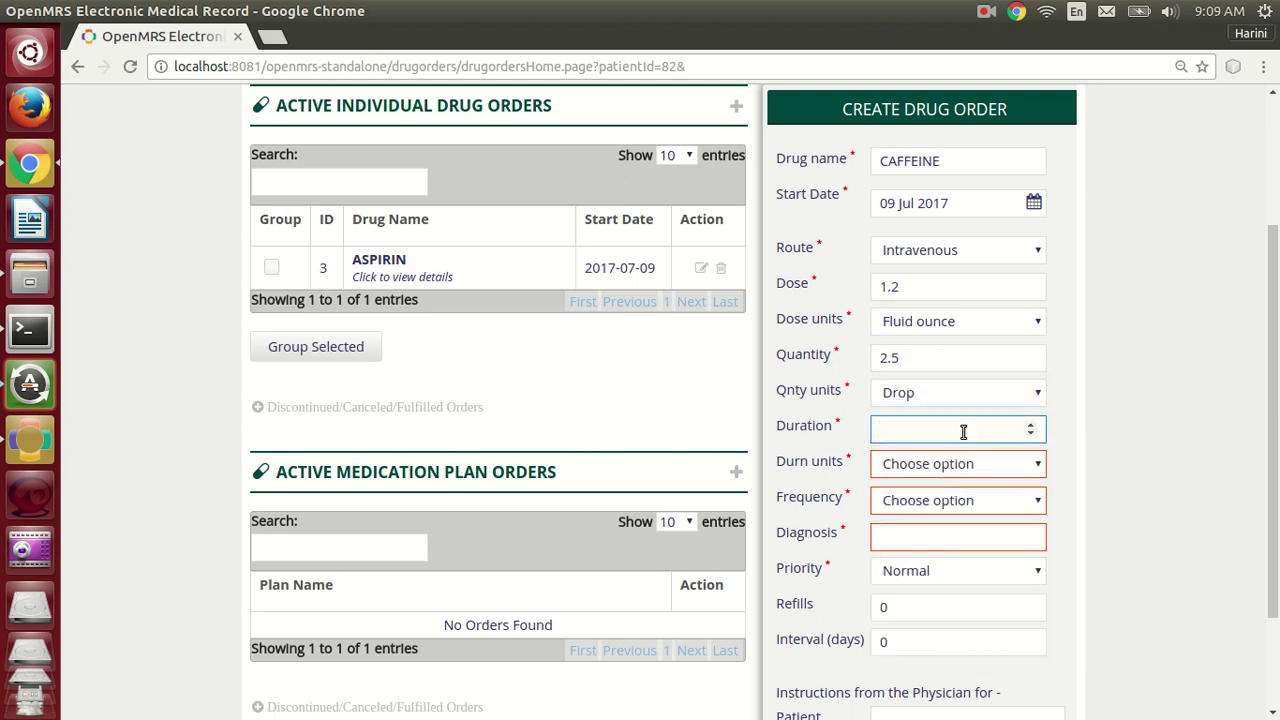
pyautogui.write('5')
pyautogui.click(945, 469)
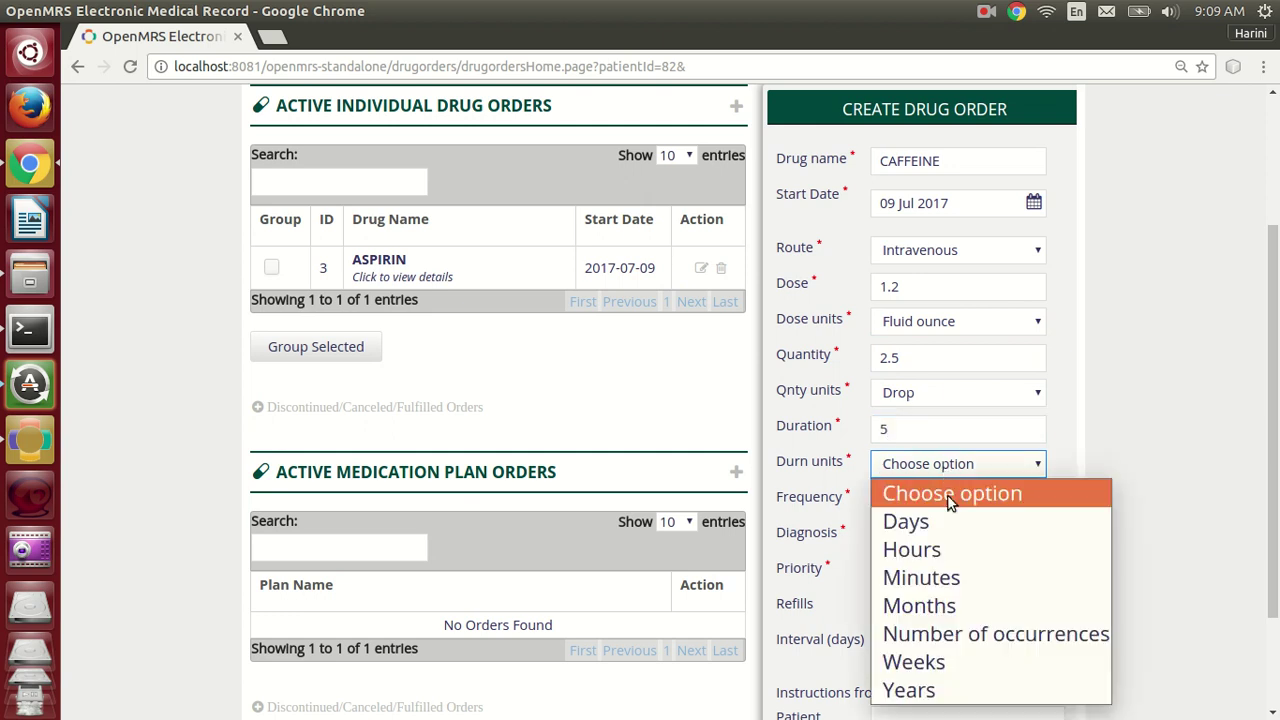
pyautogui.click(941, 608)
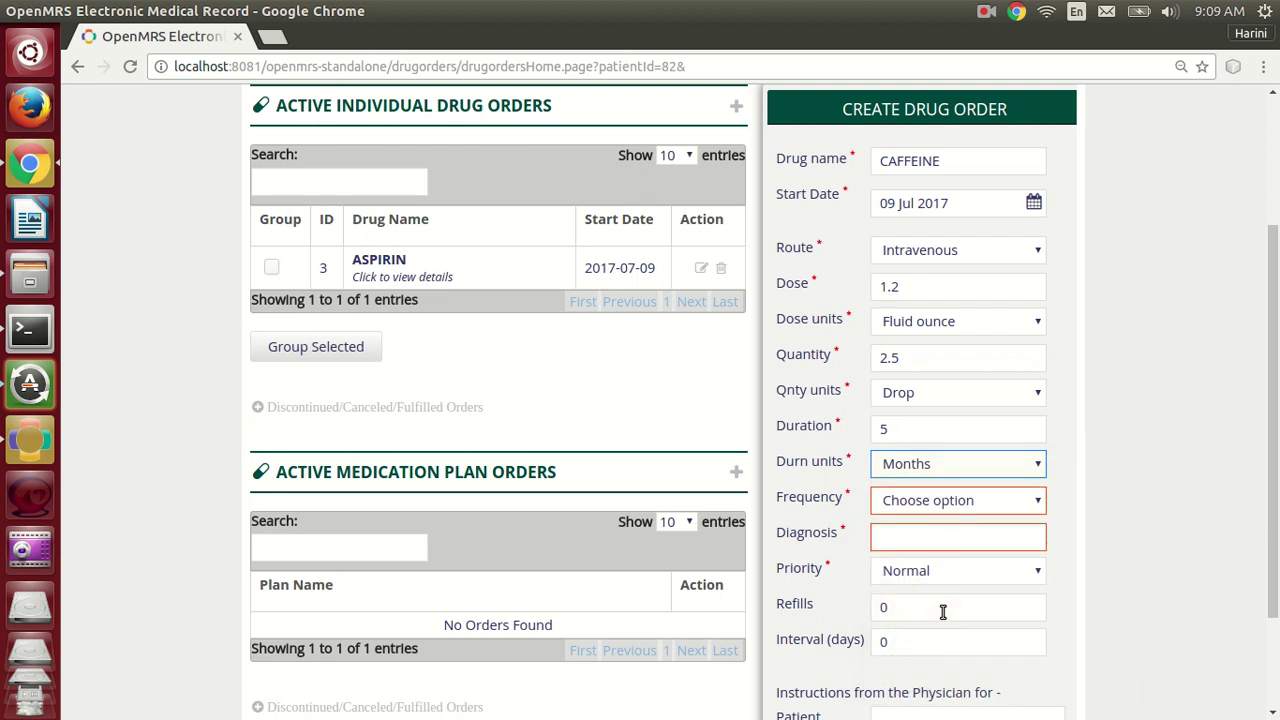
pyautogui.click(975, 509)
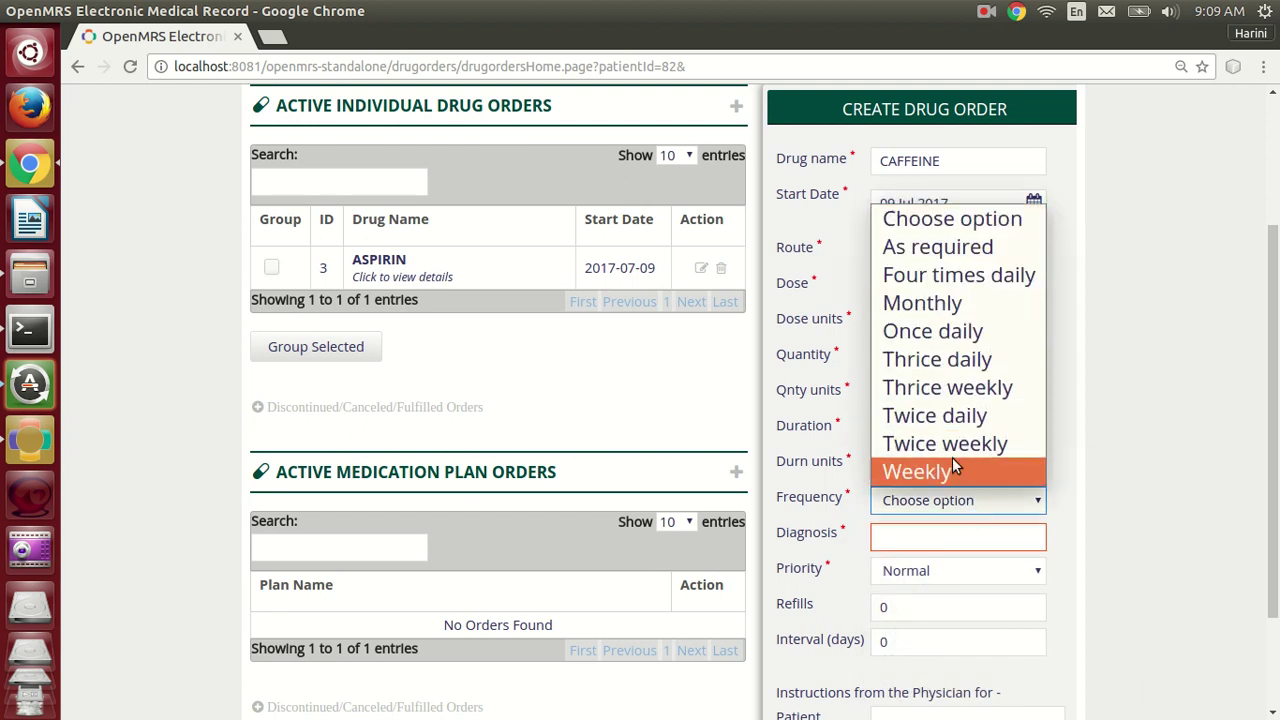
pyautogui.click(952, 471)
# Step: Choose ASTHMA as the diagnosis and set the order's priority to Exception
pyautogui.click(948, 540)
pyautogui.write('As')
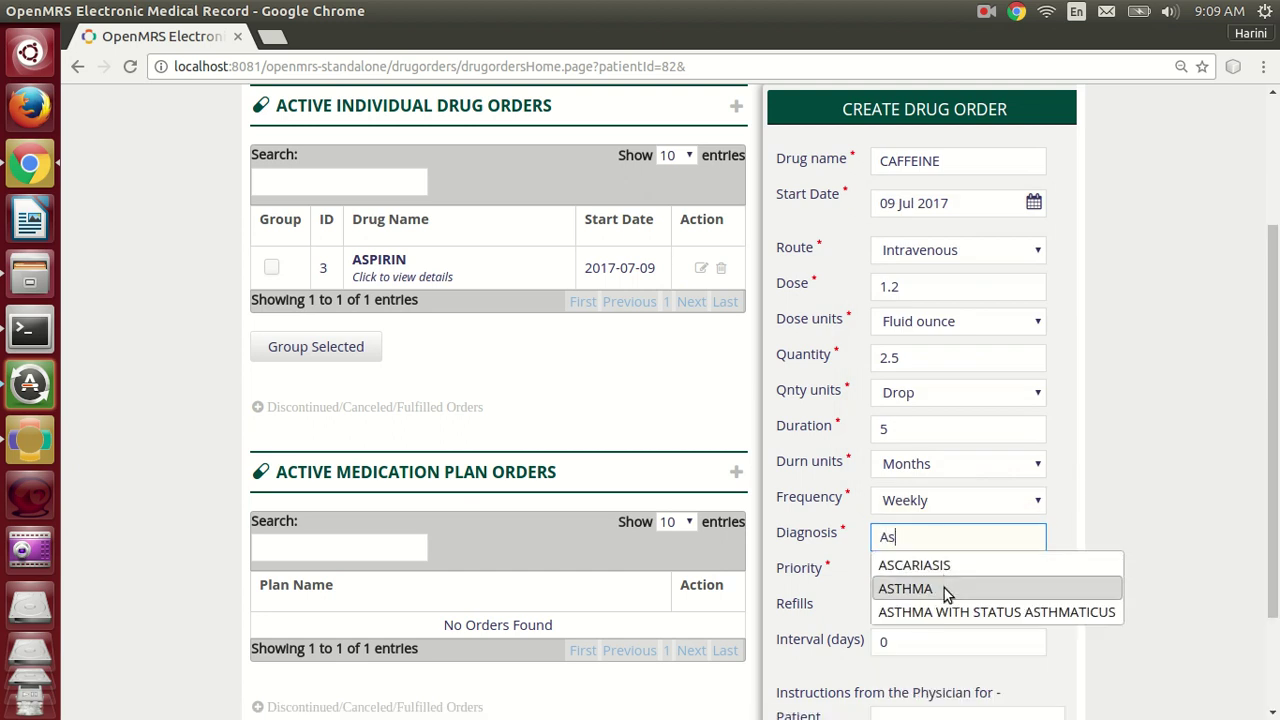
pyautogui.click(944, 590)
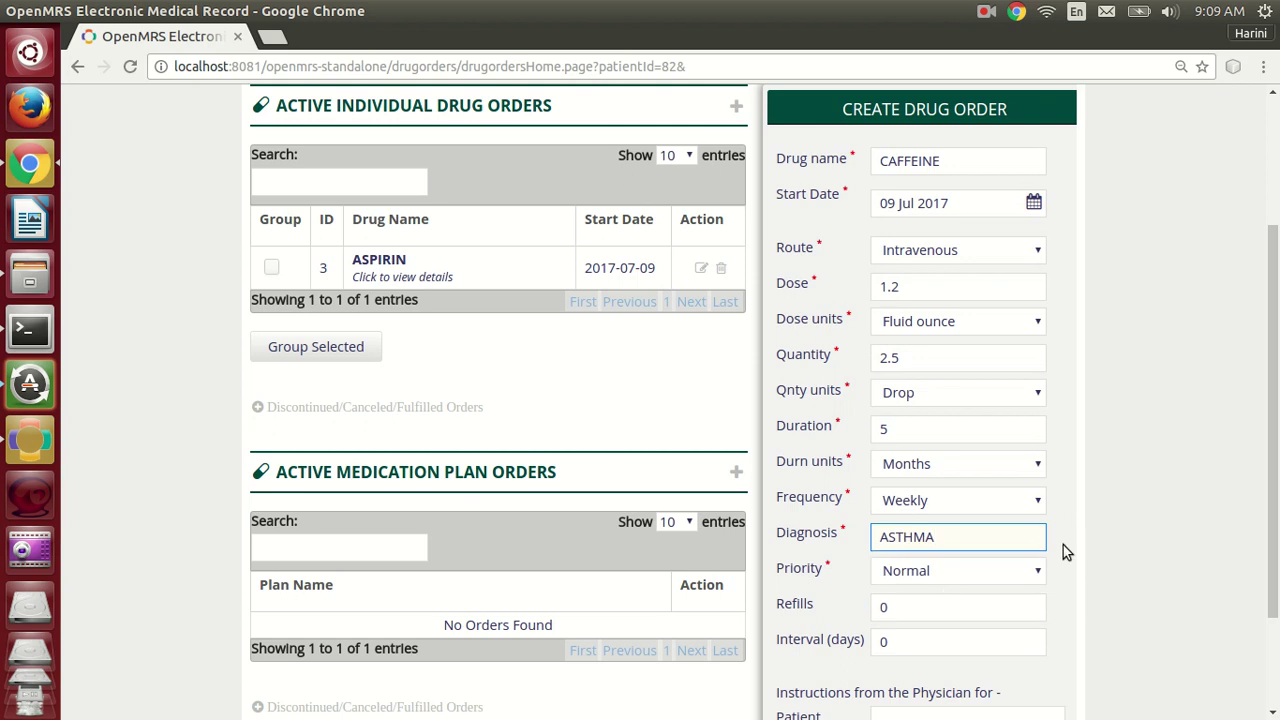
pyautogui.scroll(-3, 1061, 541)
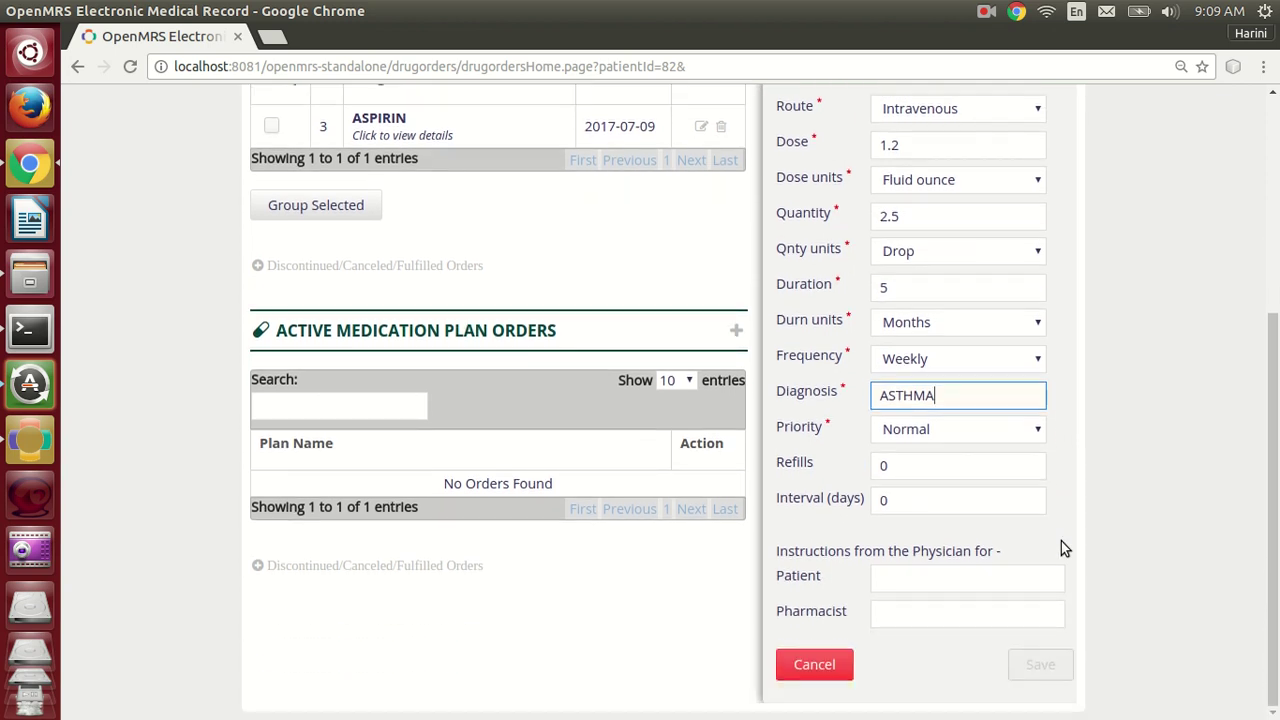
pyautogui.click(986, 429)
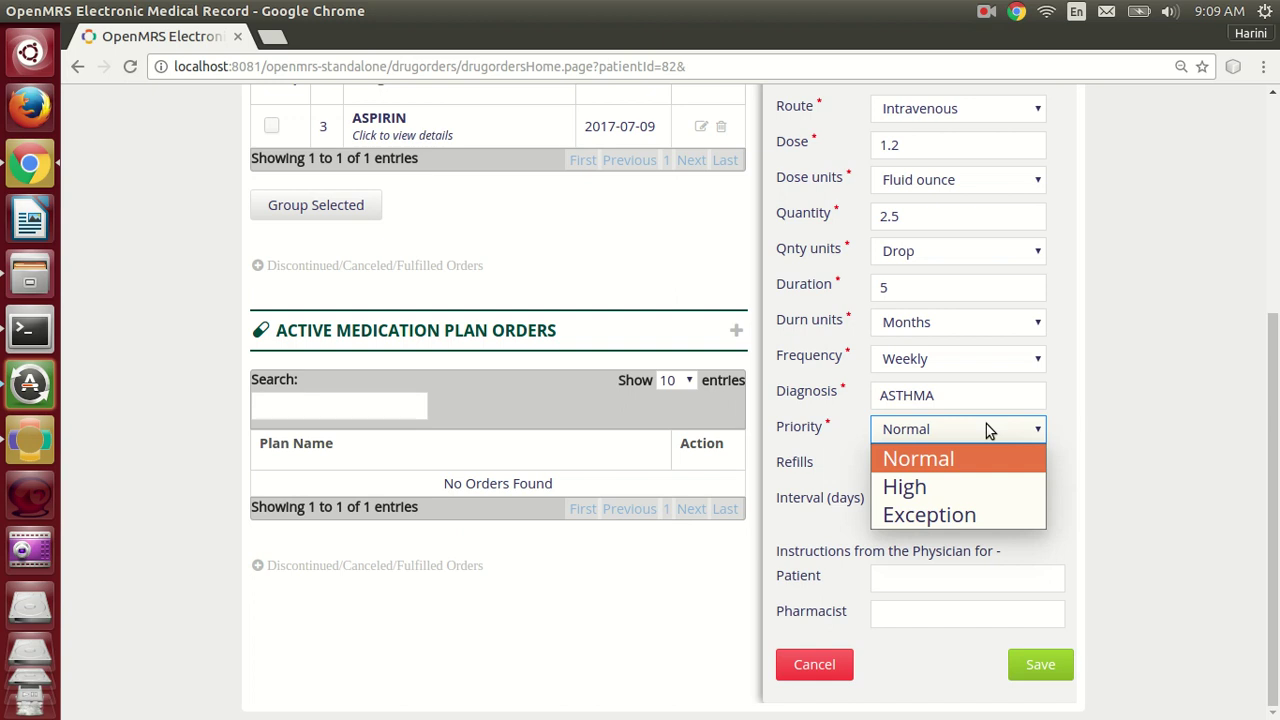
pyautogui.click(972, 515)
# Step: Set the refills to 4 and the refill interval to 4 days
pyautogui.click(943, 467)
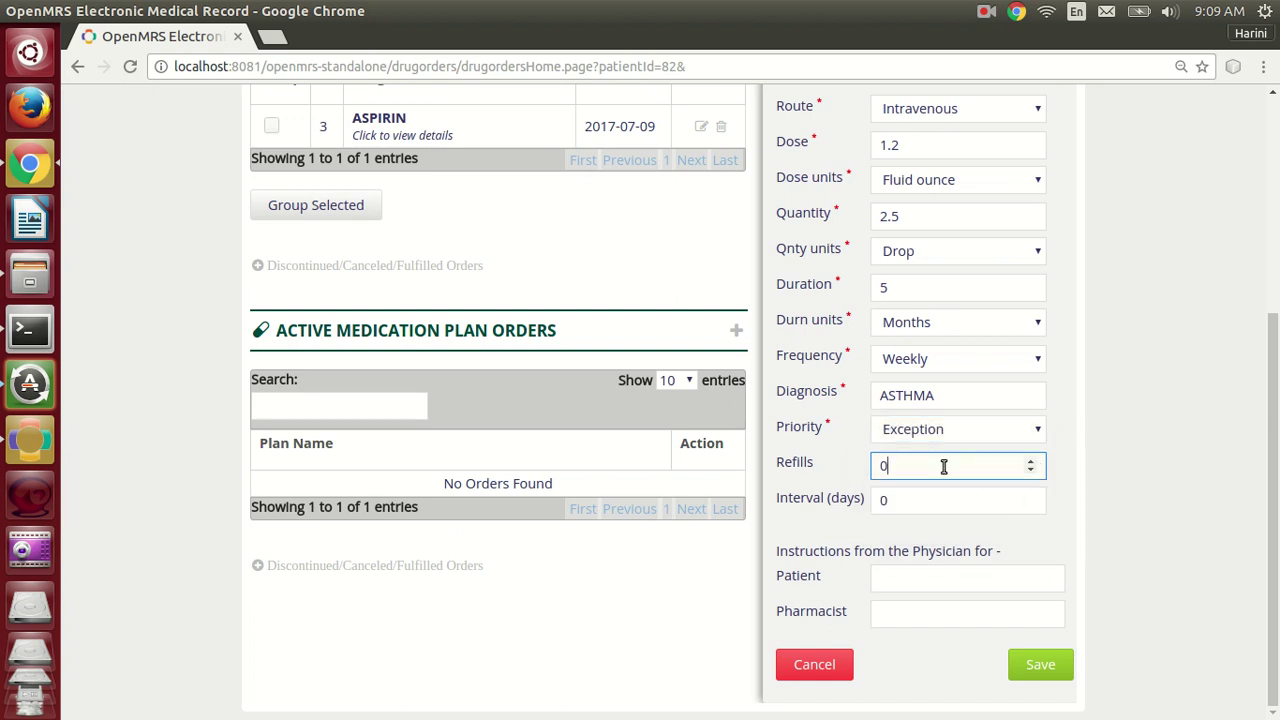
pyautogui.press('BackSpace')
pyautogui.write('3')
pyautogui.press('Up')
pyautogui.press('Tab')
pyautogui.press('BackSpace')
pyautogui.write('2')
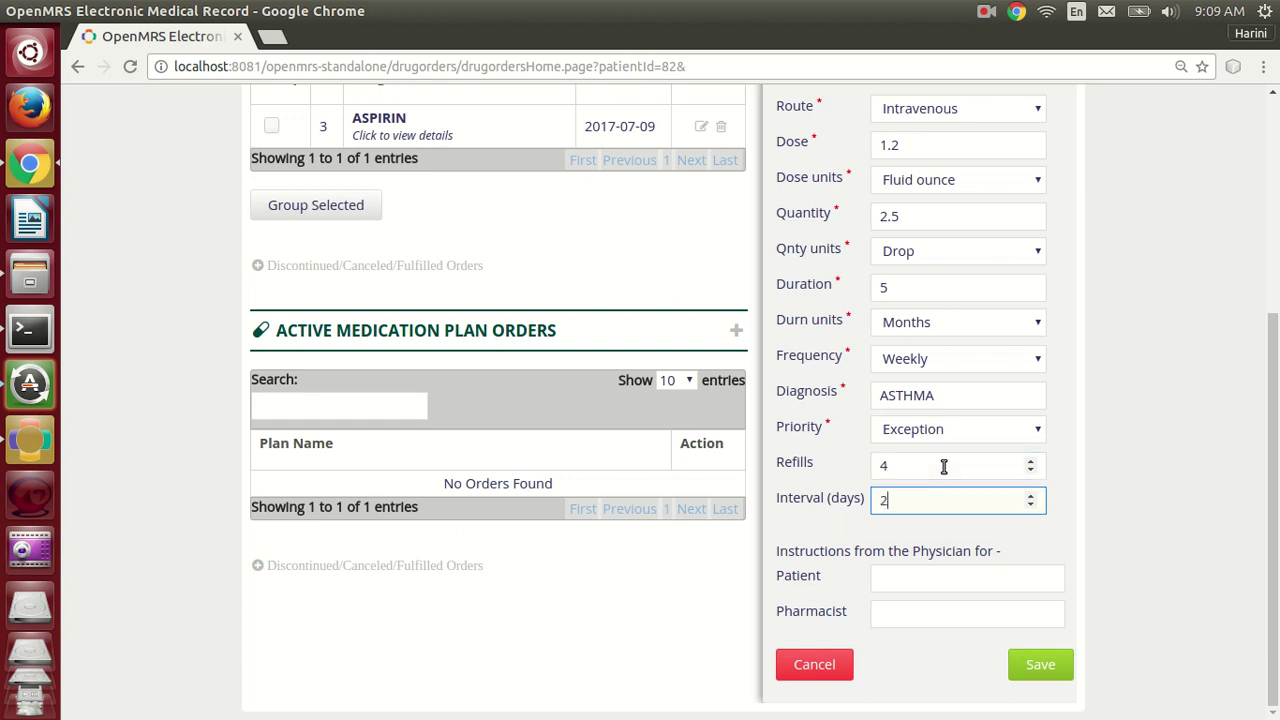
pyautogui.press('Up')
# Step: Enter the physician's instructions "After dinner with water." for the patient and "Replace with Crocin if unavailable." for the pharmacist
pyautogui.click(950, 580)
pyautogui.write('R')
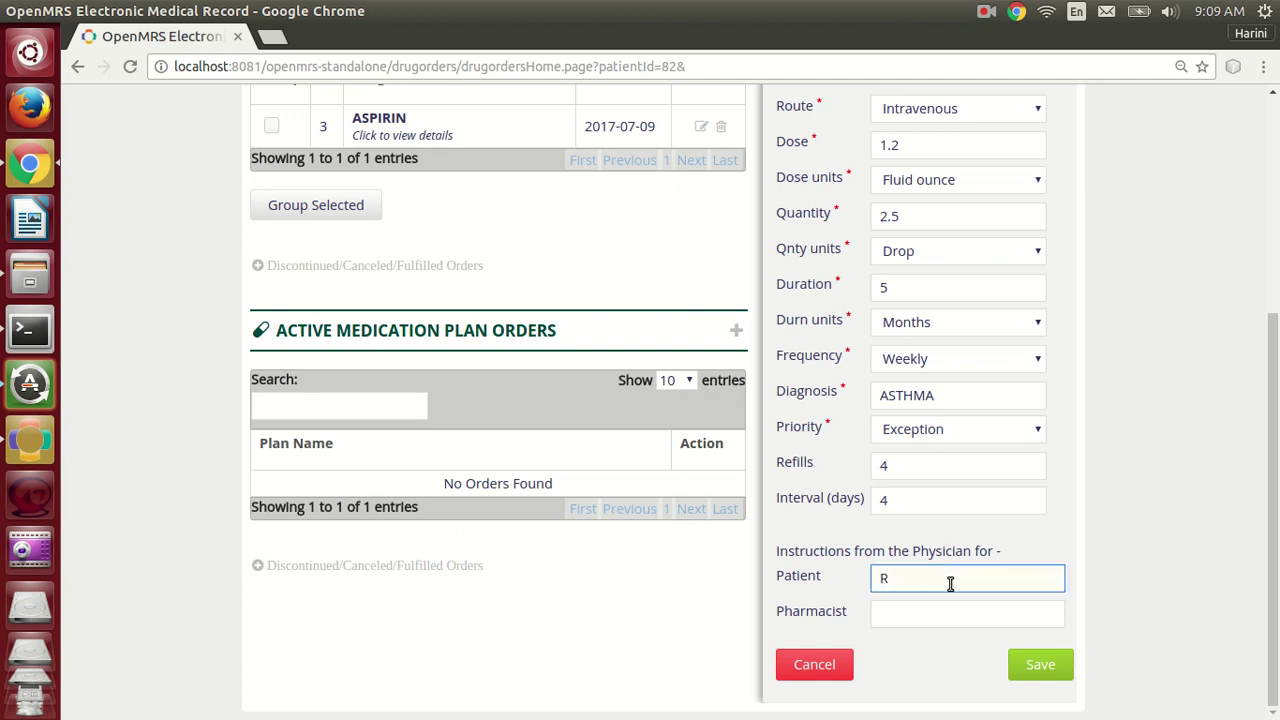
pyautogui.press('BackSpace')
pyautogui.write('A')
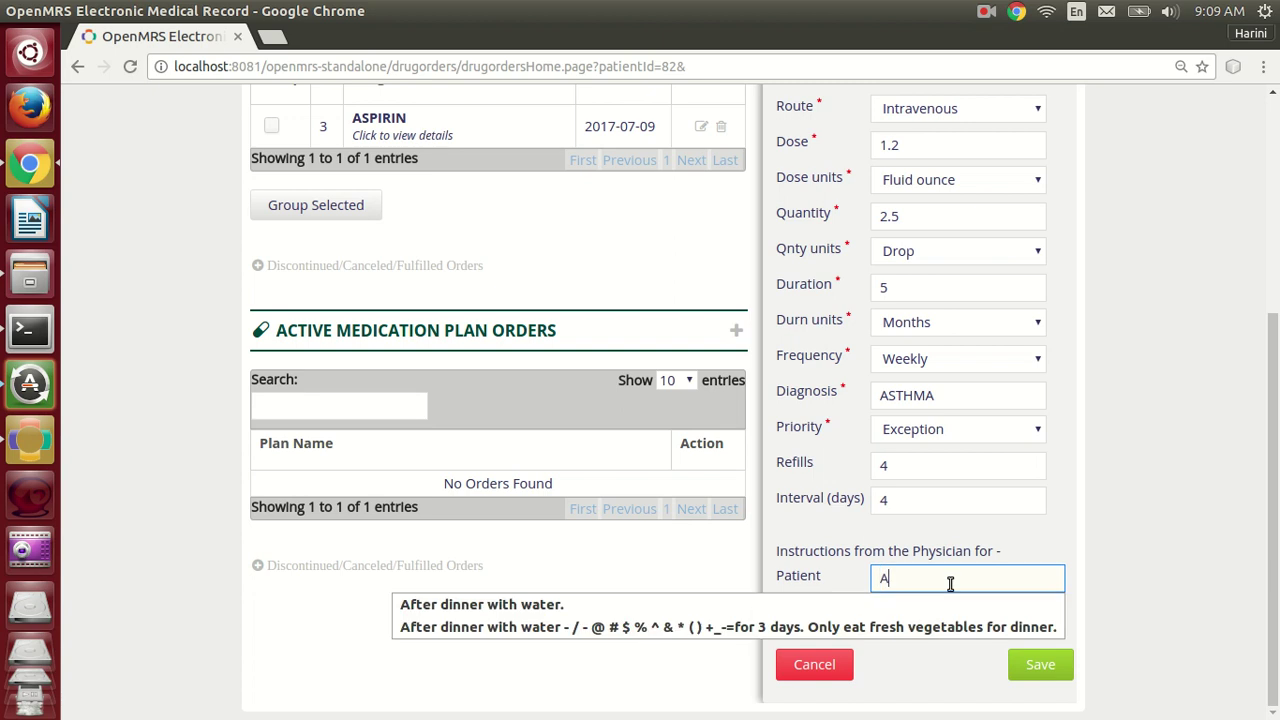
pyautogui.click(921, 608)
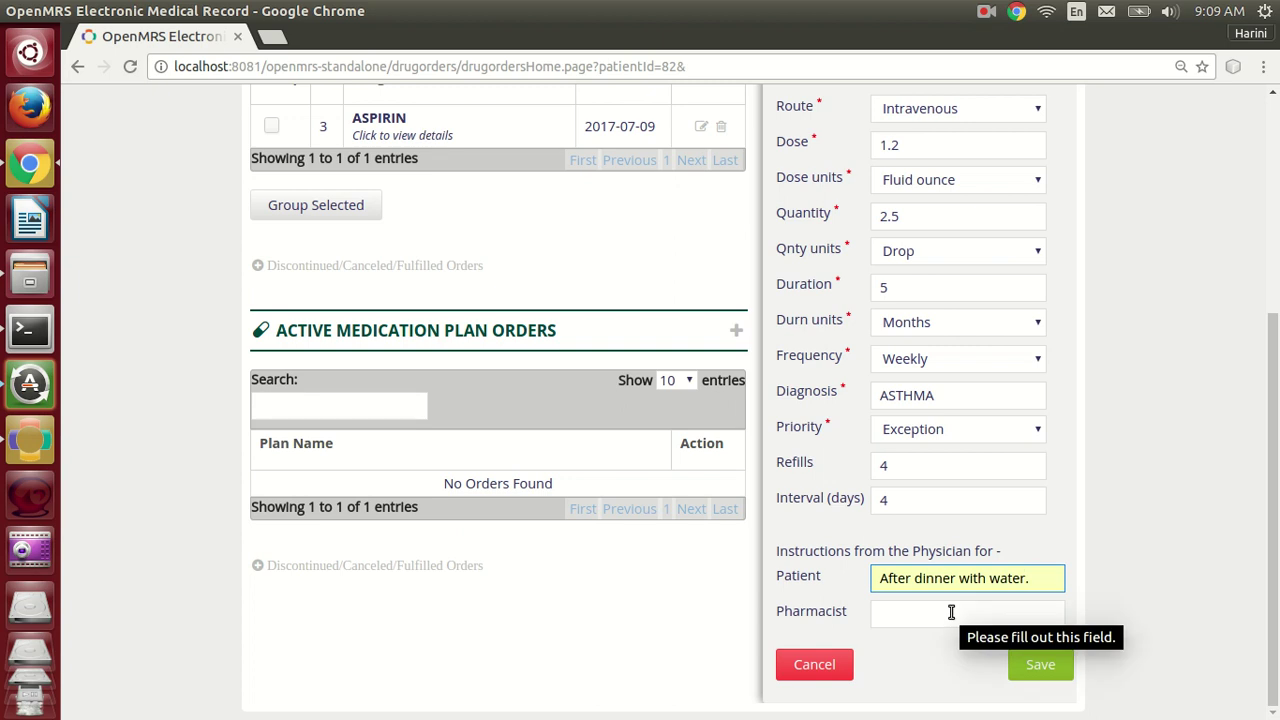
pyautogui.click(942, 620)
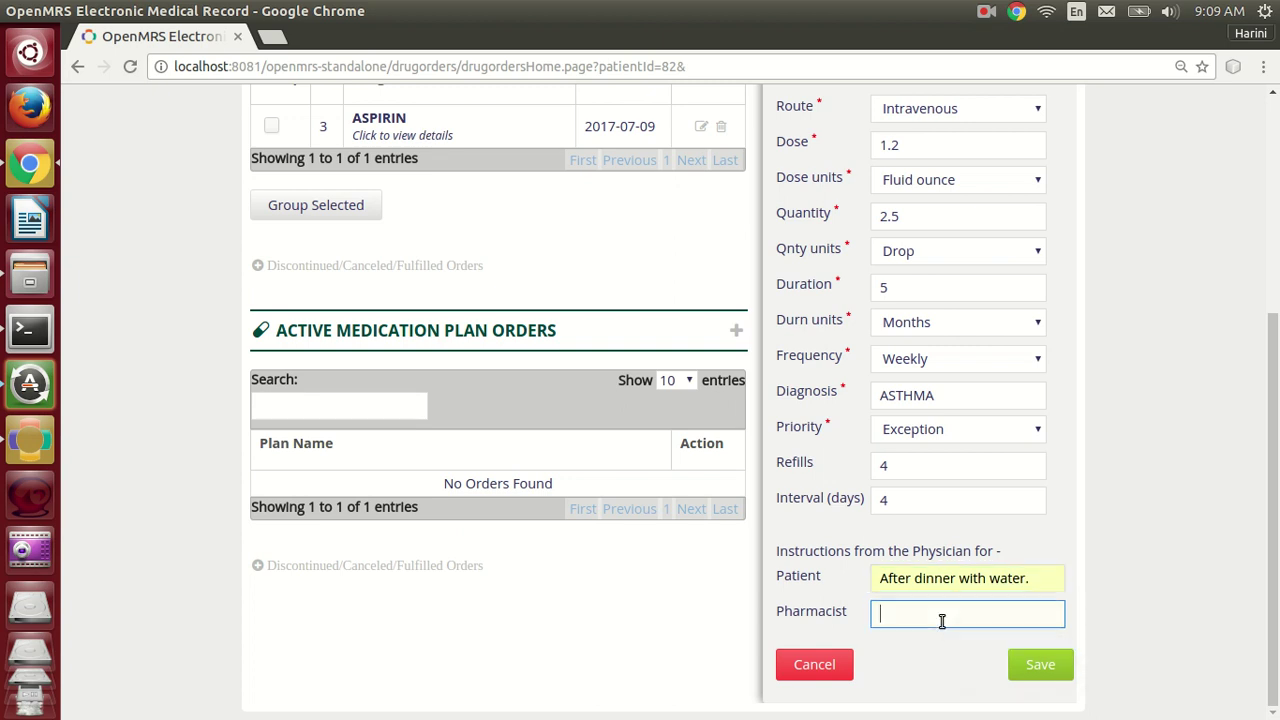
pyautogui.write('R')
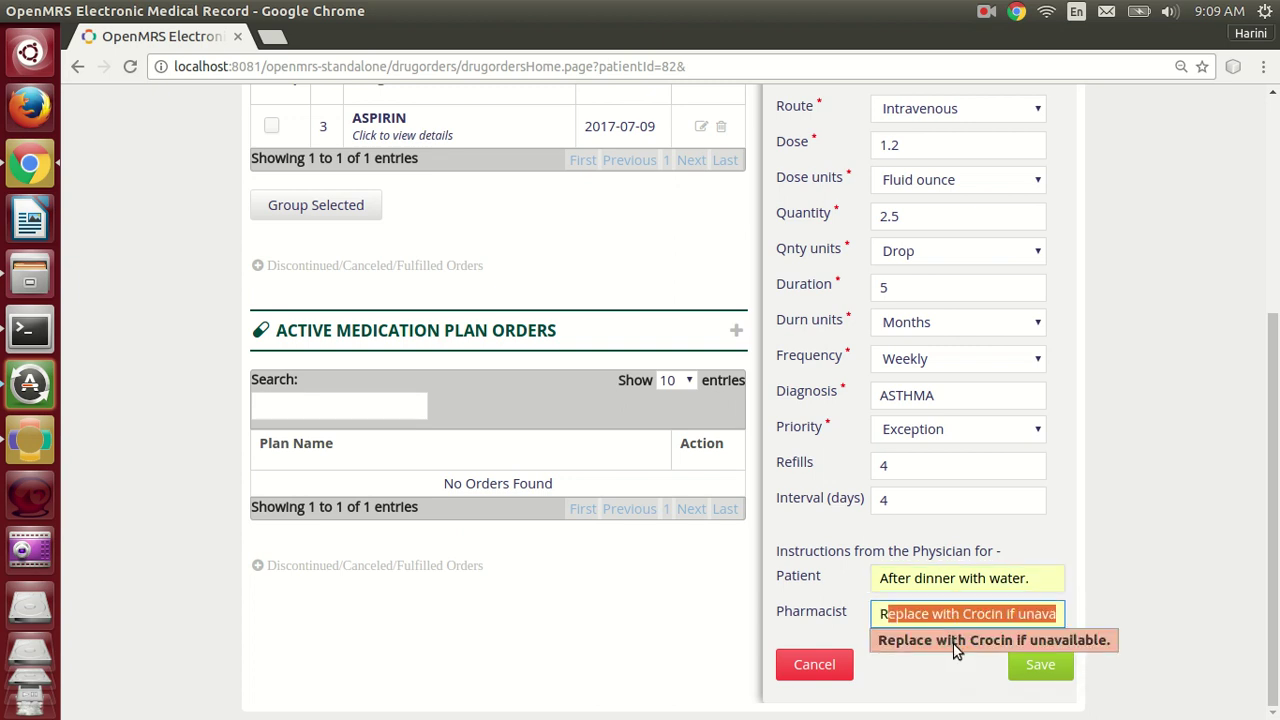
pyautogui.click(957, 645)
pyautogui.click(956, 665)
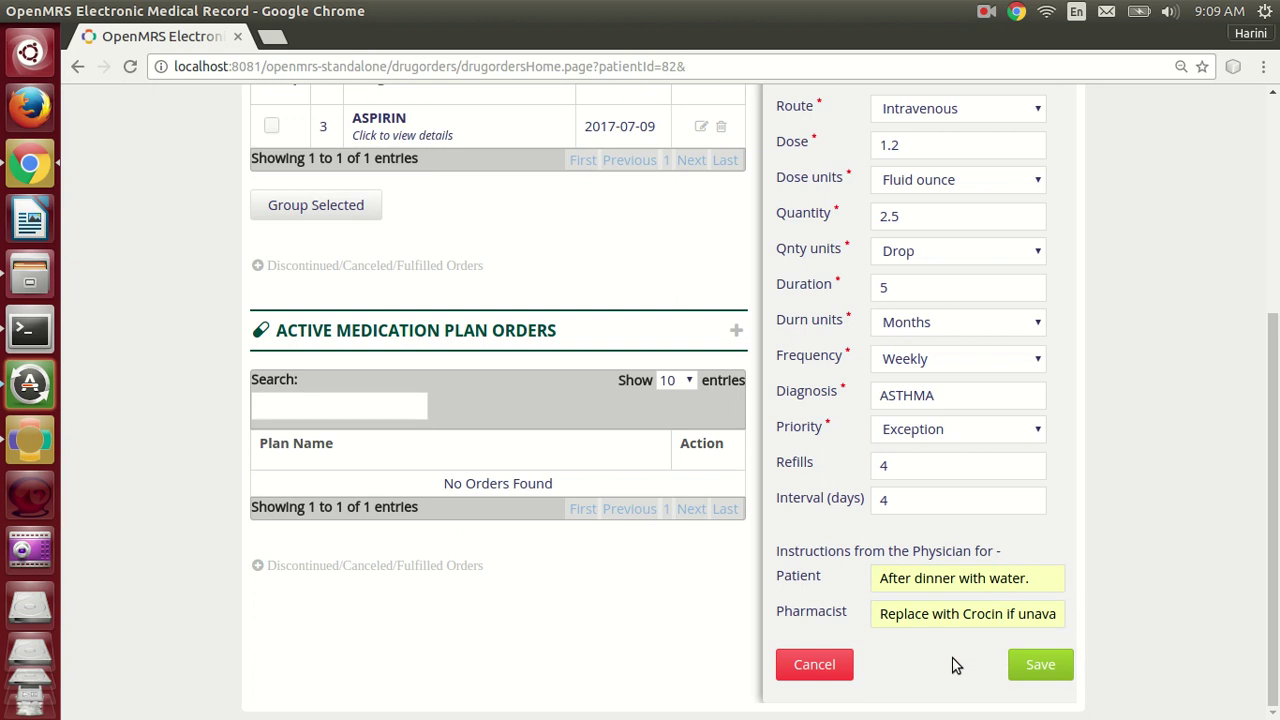
# Step: Review the completed caffeine order form and save the order
pyautogui.scroll(3, 955, 665)
pyautogui.scroll(-3, 955, 665)
pyautogui.scroll(-1, 955, 665)
pyautogui.click(1045, 664)
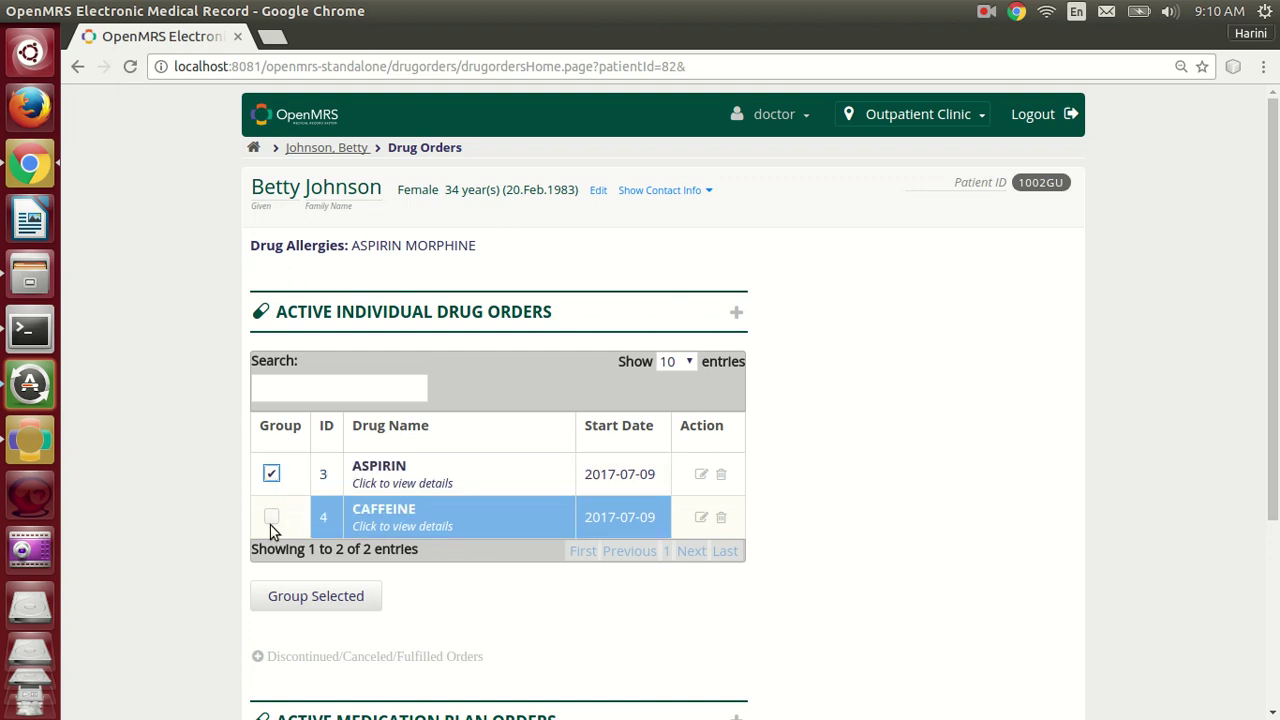
# Step: Group the active ASPIRIN and CAFFEINE drug orders together
pyautogui.click(270, 517)
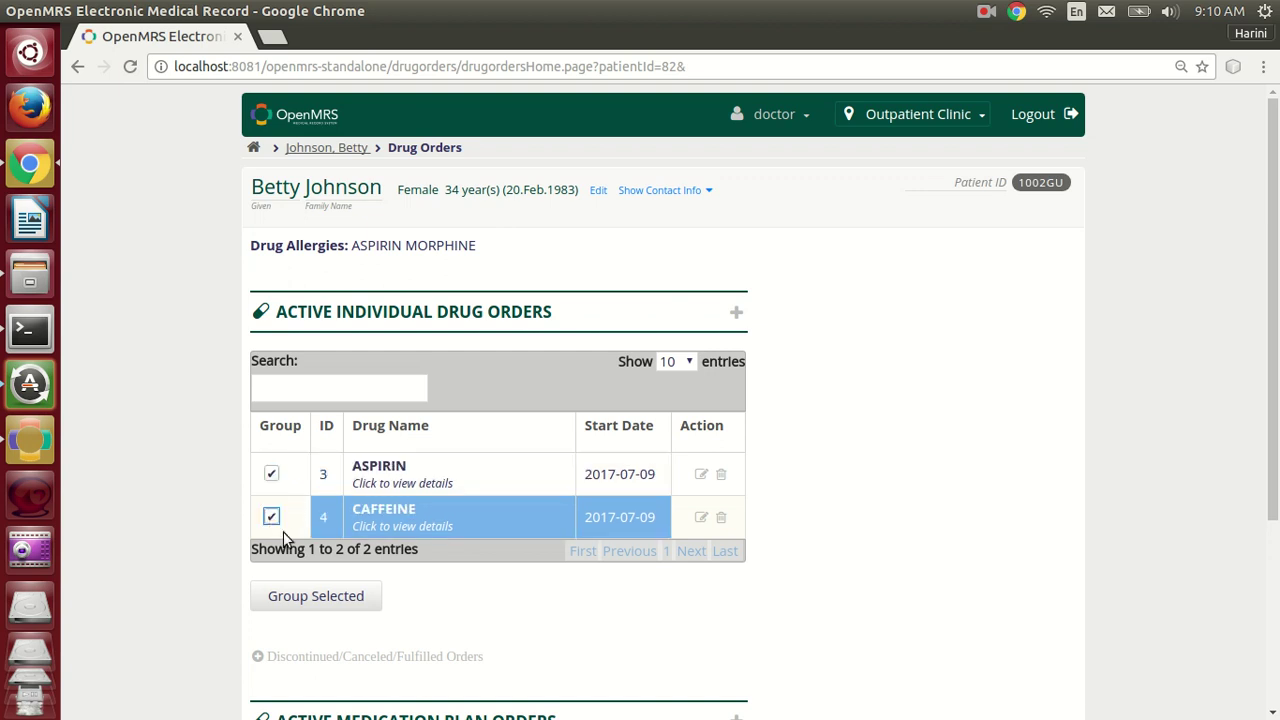
pyautogui.click(360, 606)
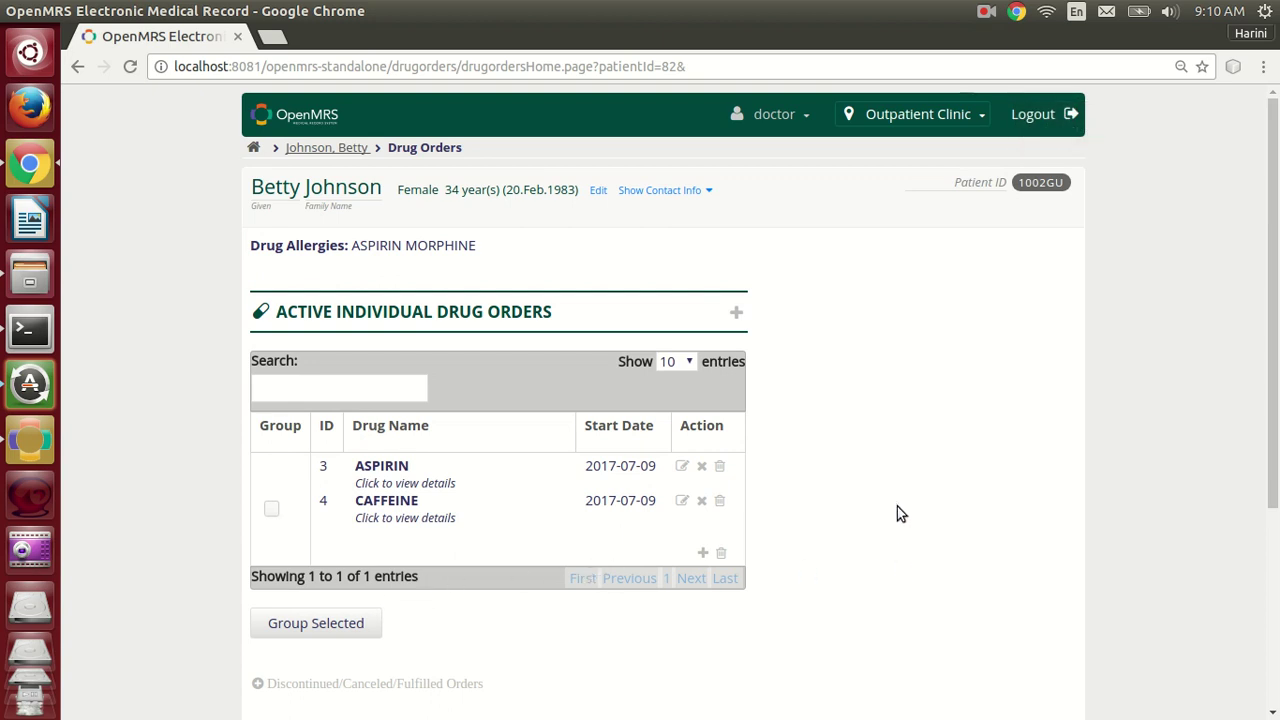
# Step: Open the grouped ASPIRIN order for editing and change its route to In right eye
pyautogui.scroll(-2, 897, 506)
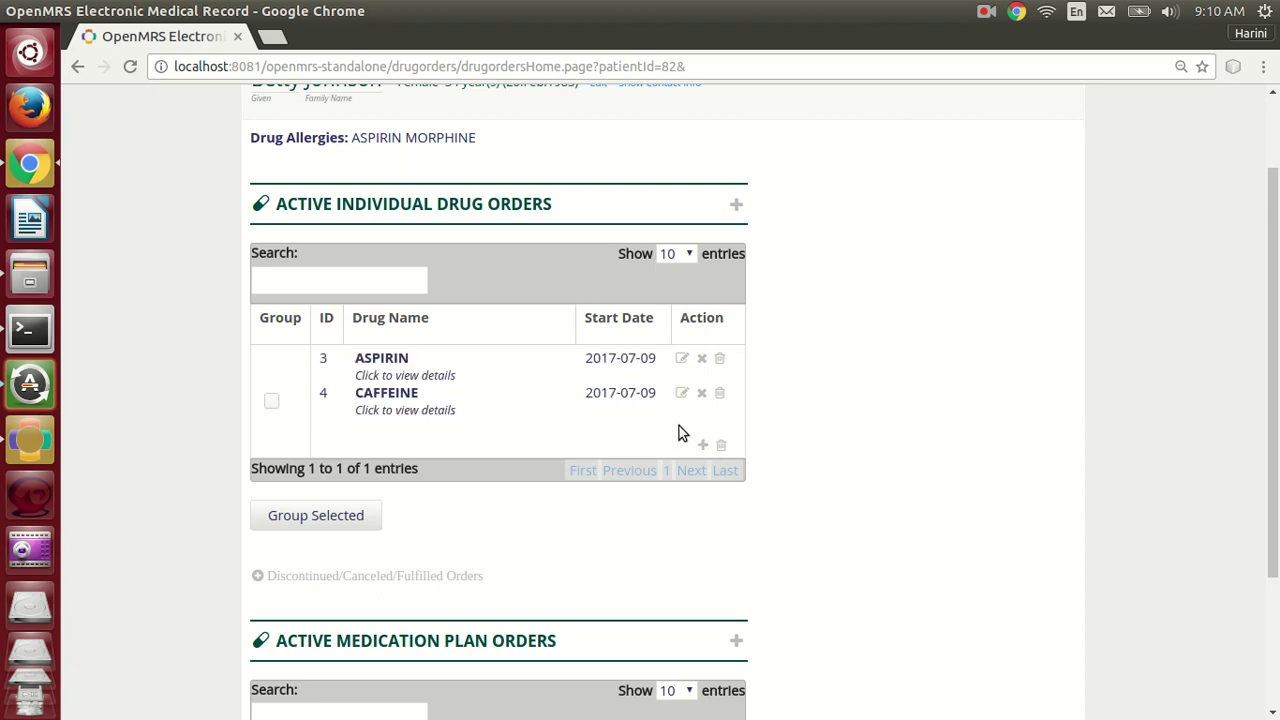
pyautogui.click(683, 362)
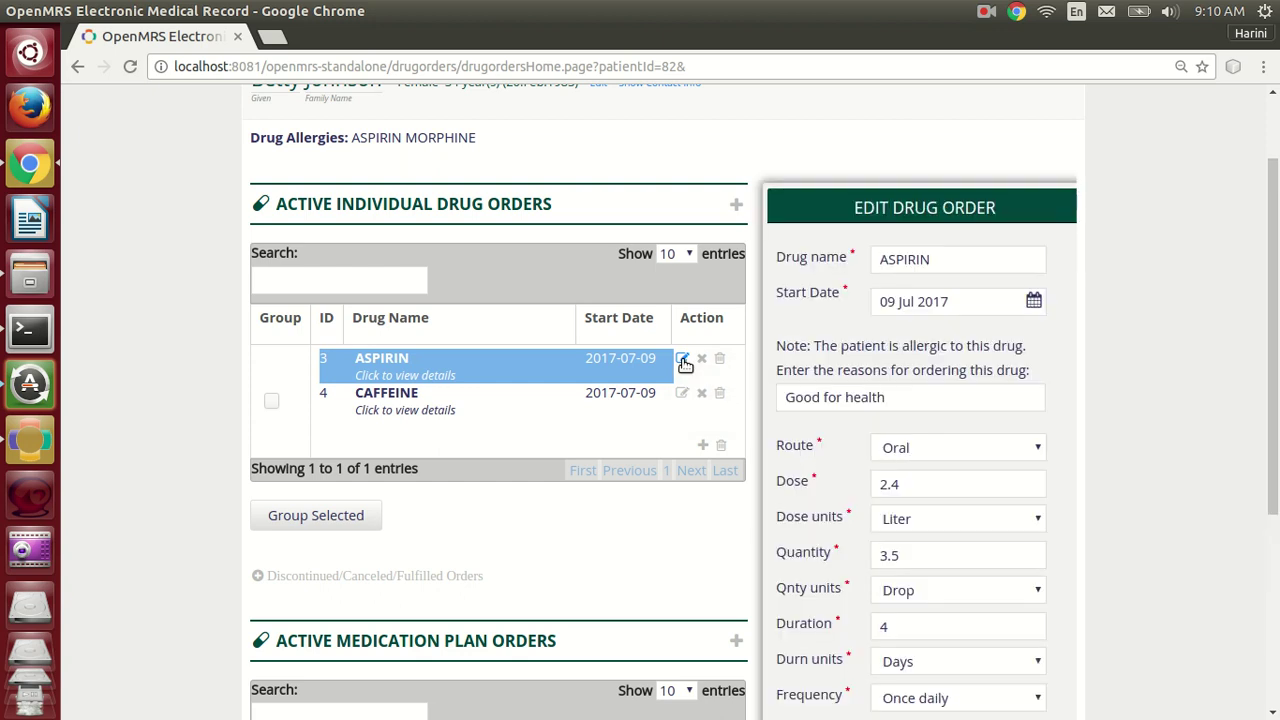
pyautogui.scroll(-3, 1062, 373)
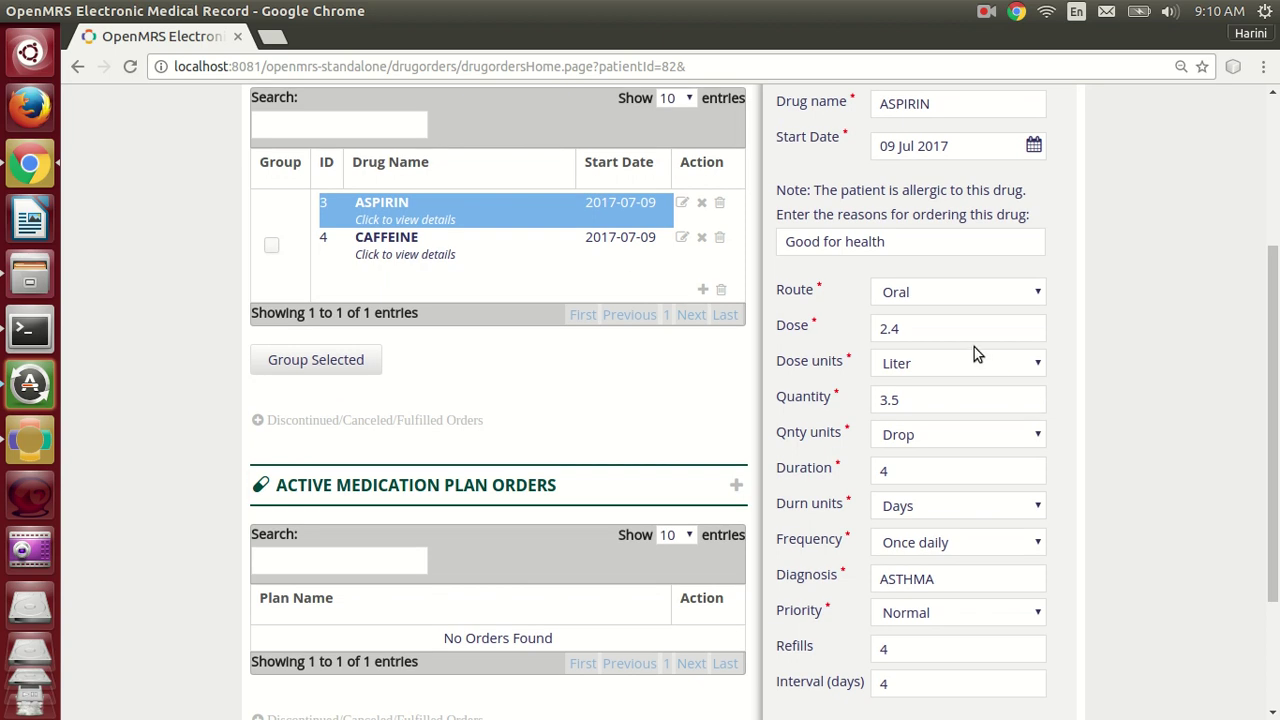
pyautogui.click(945, 333)
pyautogui.click(972, 289)
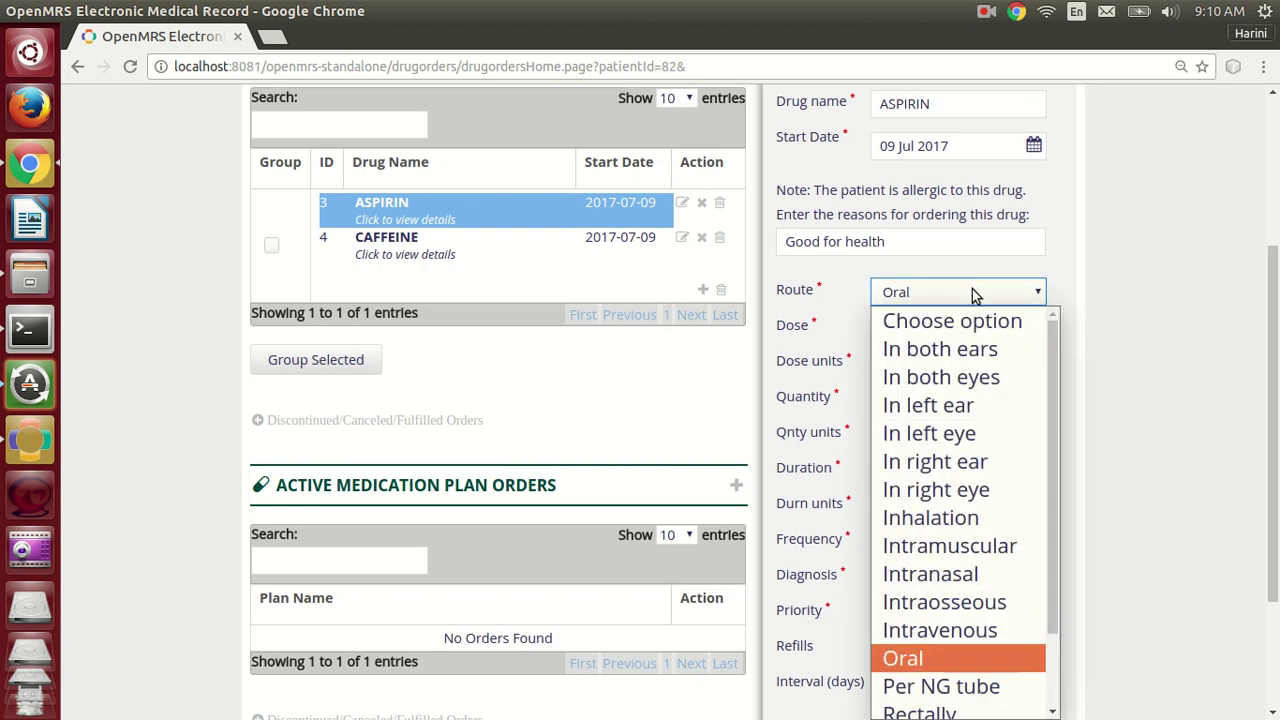
pyautogui.click(945, 489)
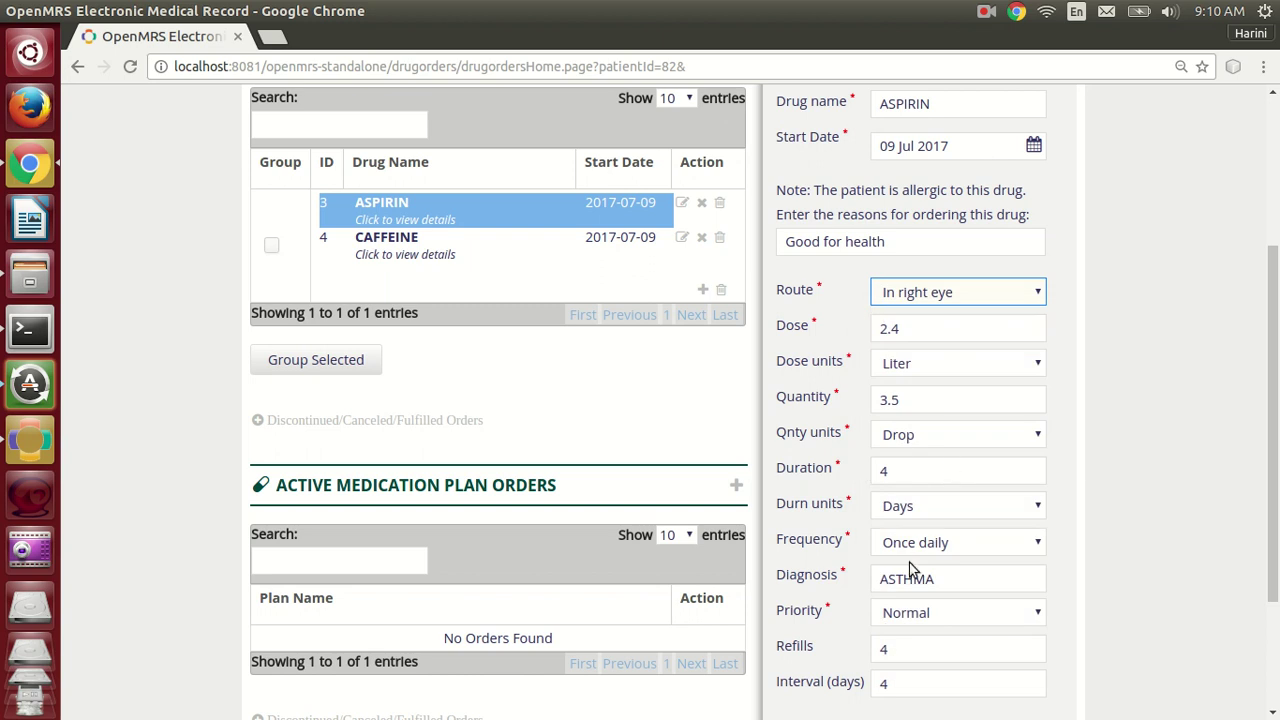
# Step: Change the aspirin order's dose units to Fluid ounce and save the edited order
pyautogui.click(940, 367)
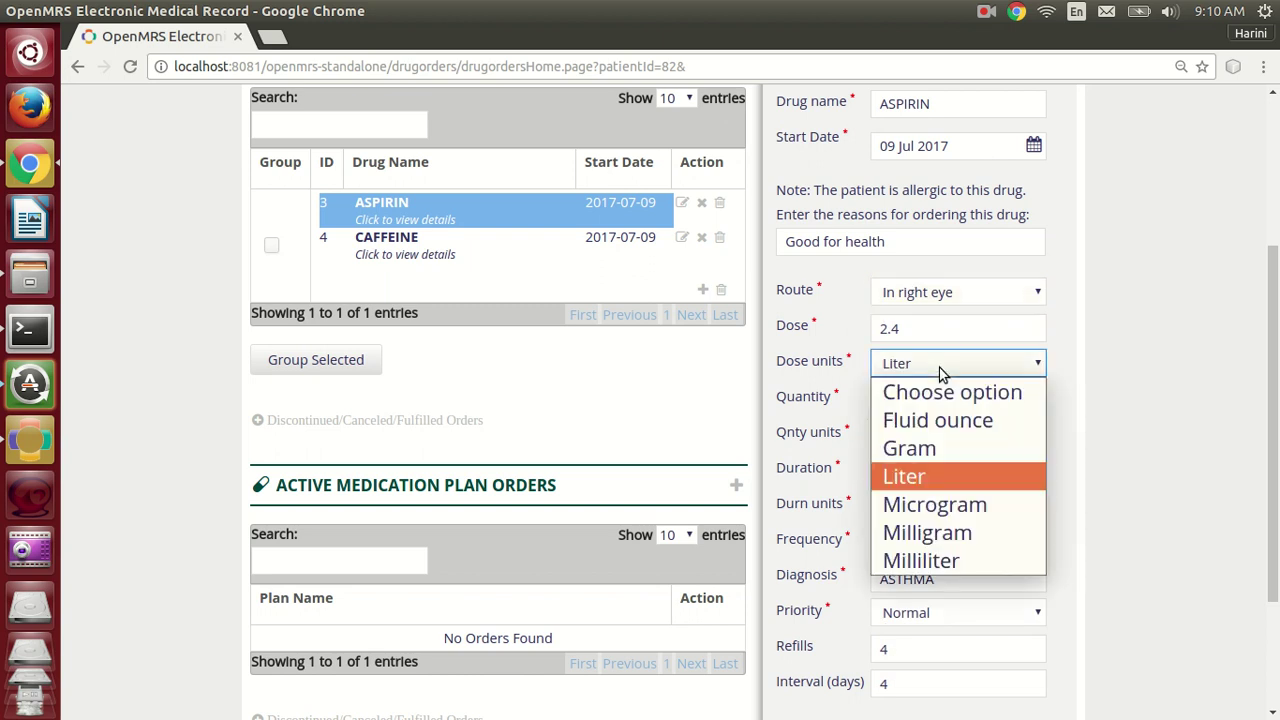
pyautogui.click(922, 417)
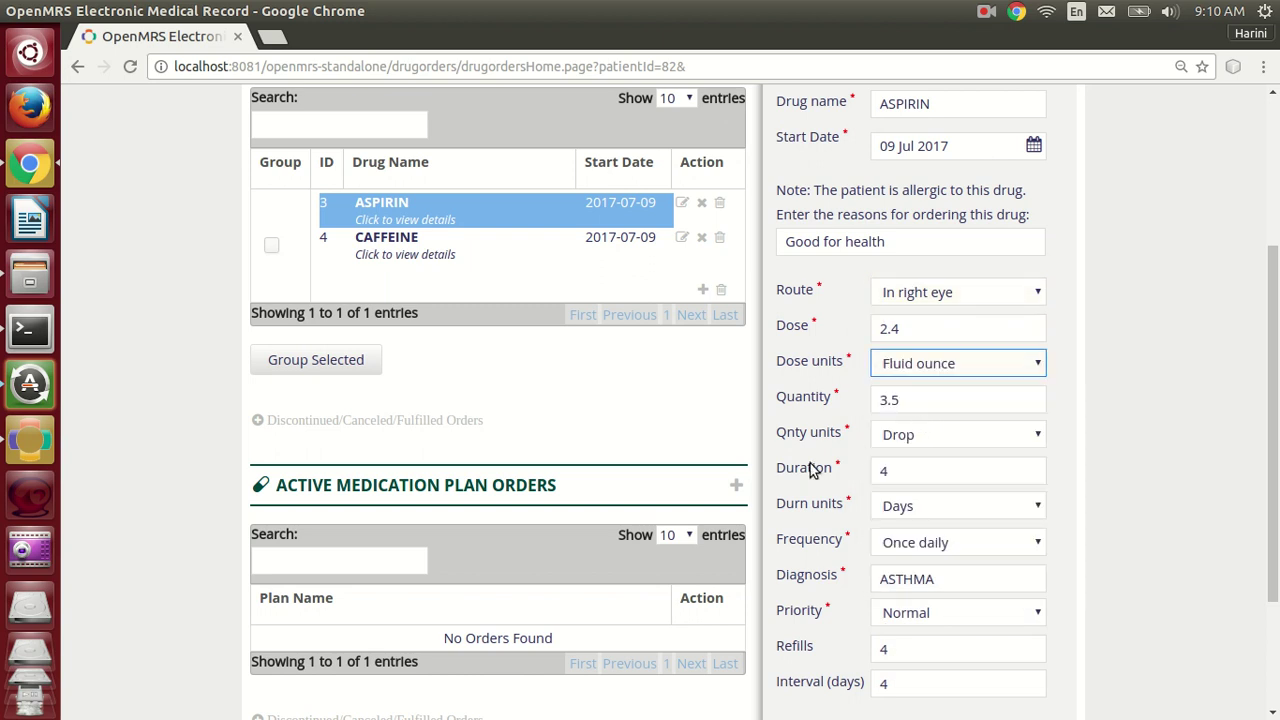
pyautogui.scroll(-3, 810, 466)
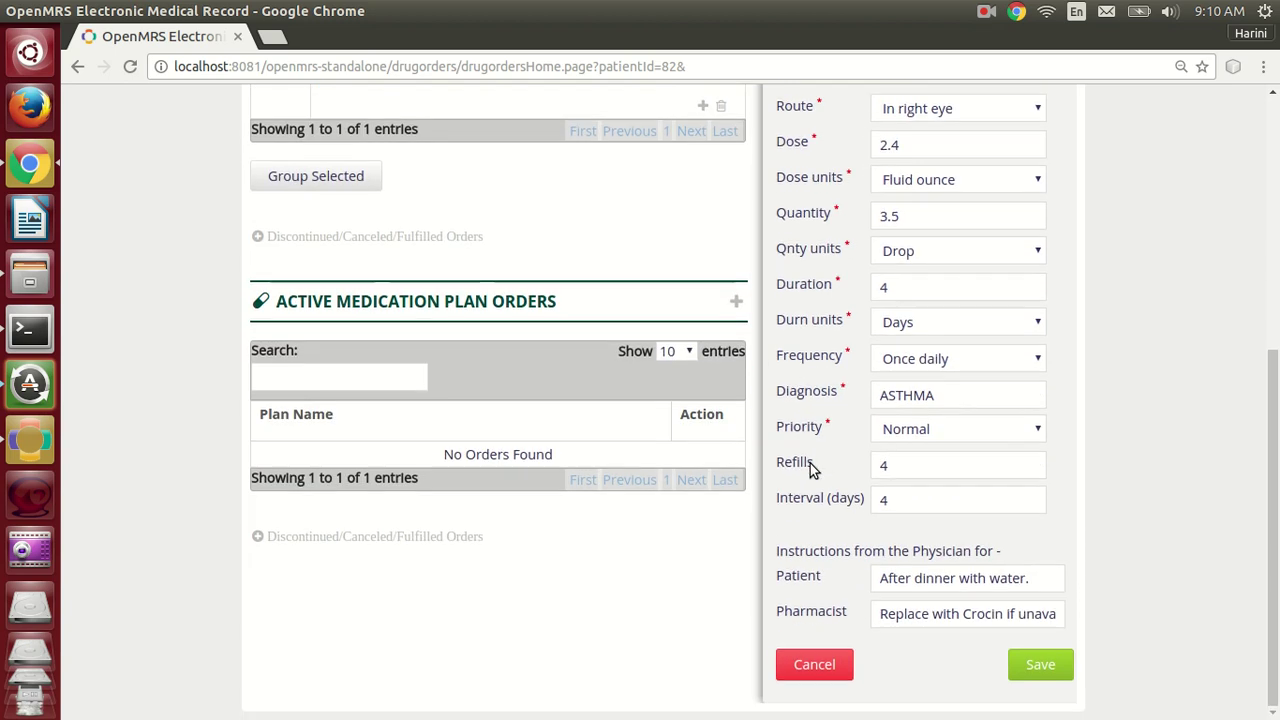
pyautogui.click(1055, 664)
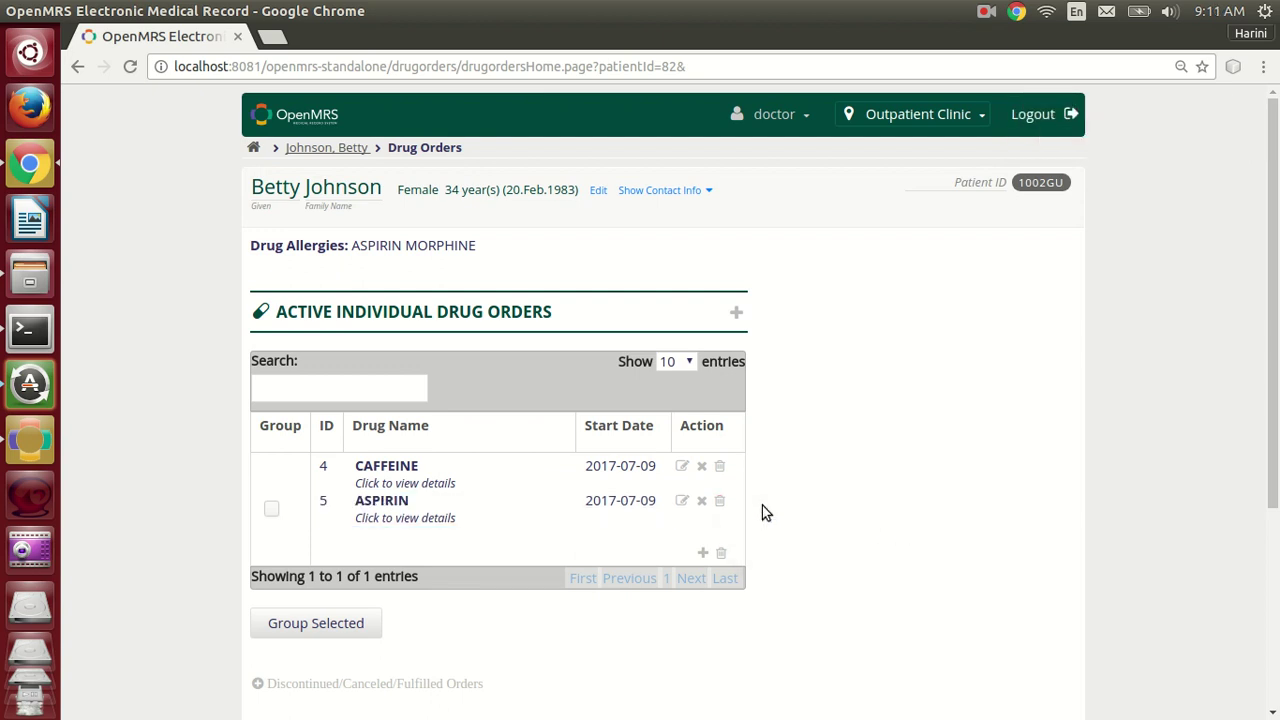
# Step: Request removal of the CAFFEINE order from its group, and cancel the removal
pyautogui.click(703, 470)
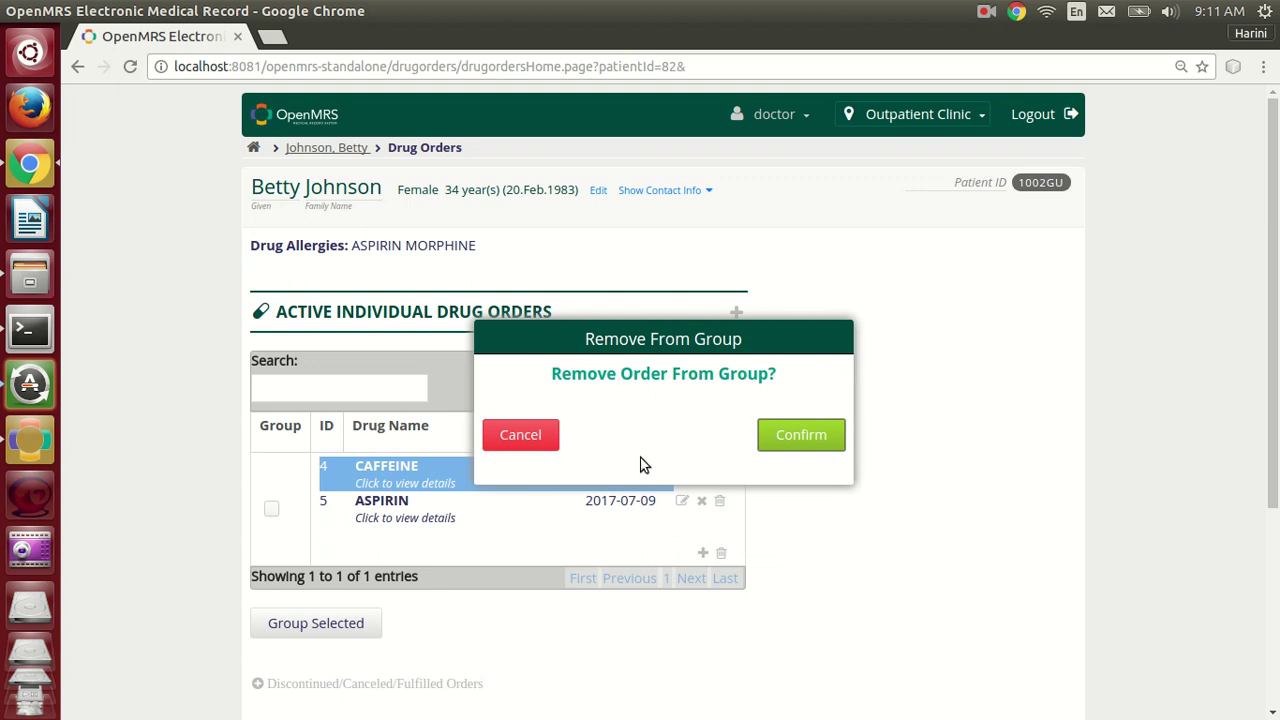
pyautogui.click(541, 445)
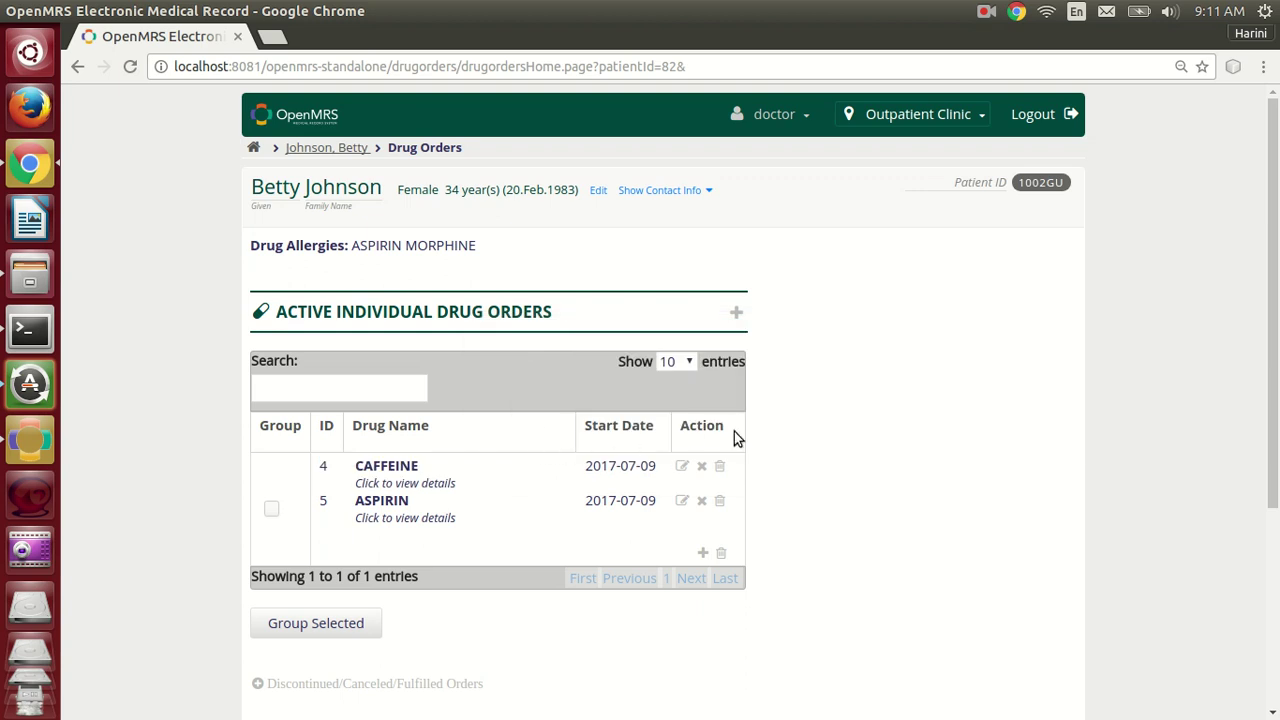
# Step: Start a new drug order inside the existing CAFFEINE and ASPIRIN group and choose CODEINE as the drug
pyautogui.scroll(-3, 780, 438)
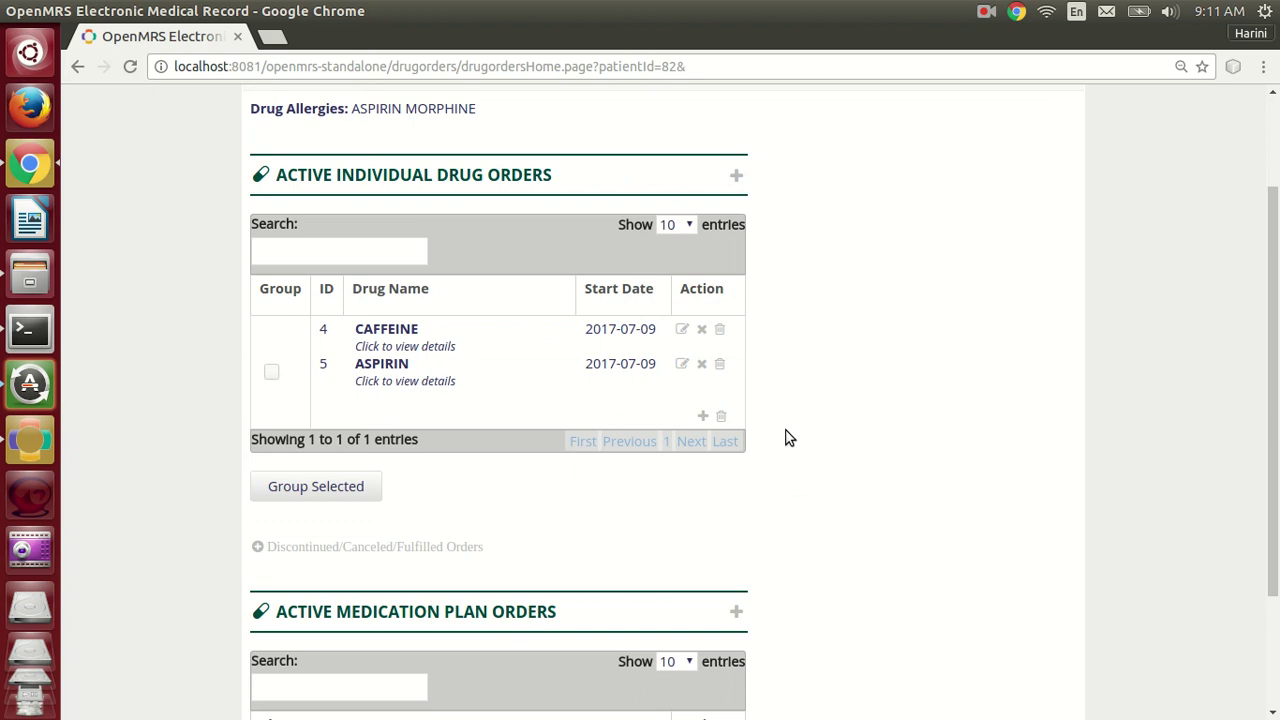
pyautogui.click(703, 417)
pyautogui.click(941, 231)
pyautogui.write('Co')
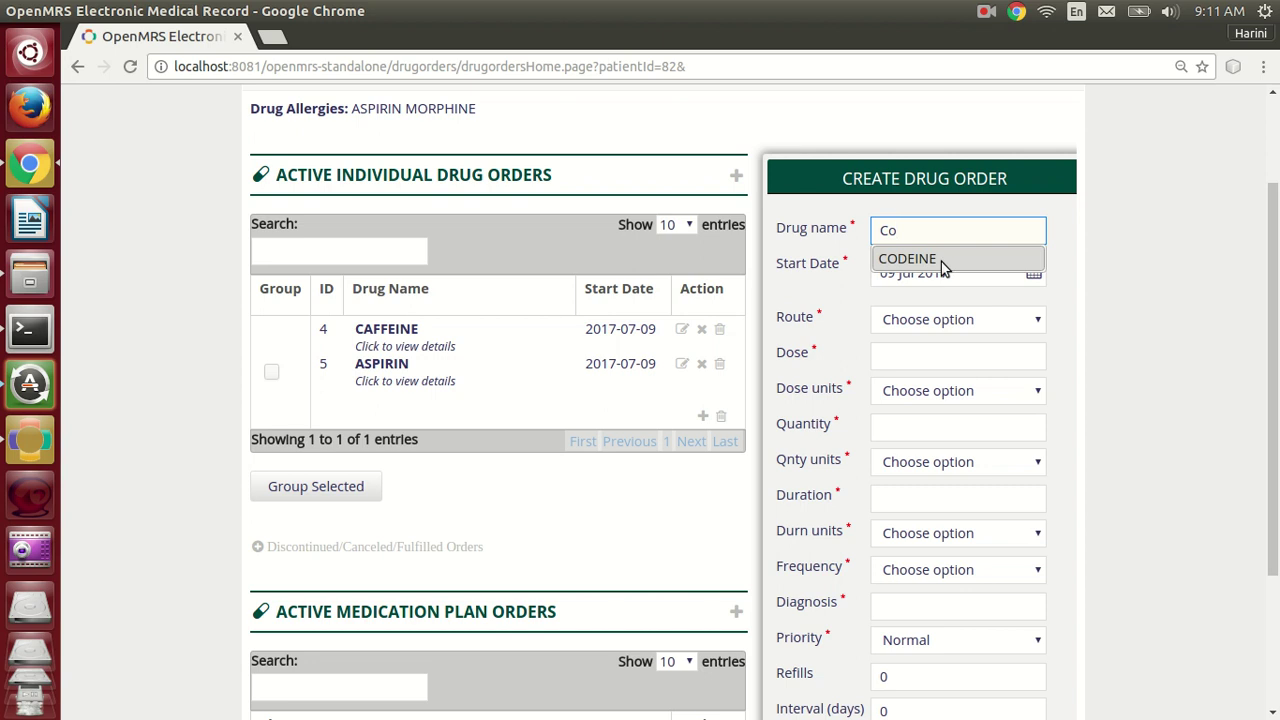
pyautogui.click(938, 262)
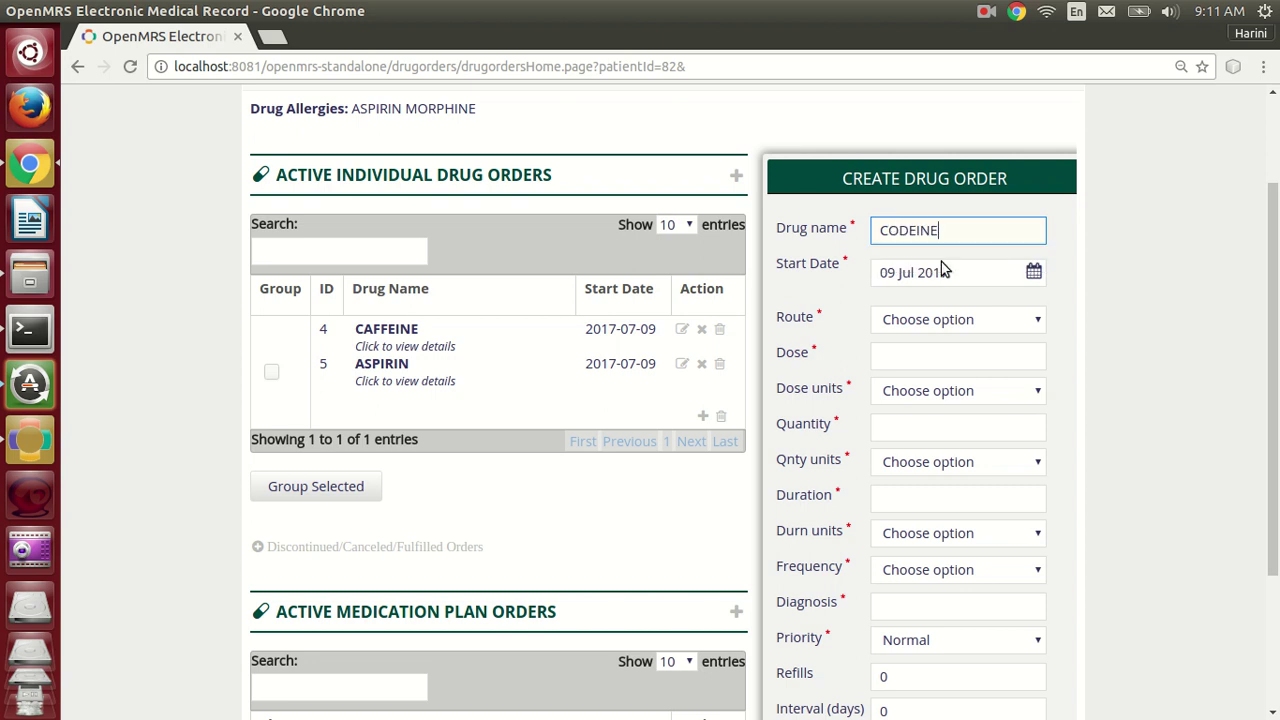
# Step: Set the codeine order's route to In both ears and its dose to 1 Fluid ounce
pyautogui.click(943, 330)
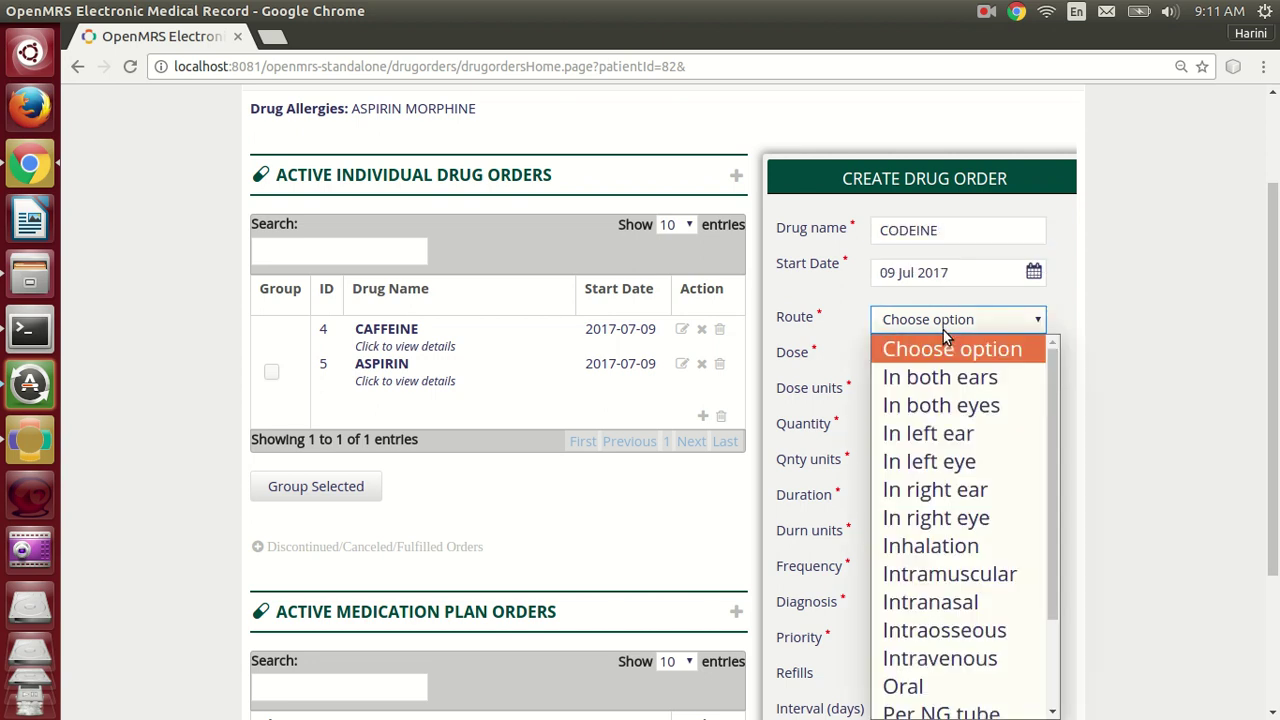
pyautogui.press('Down')
pyautogui.press('Tab')
pyautogui.write('1')
pyautogui.press('Tab')
pyautogui.press('f')
# Step: Set the codeine order's quantity to 1 Capsule and its duration to 1 Days
pyautogui.press('Tab')
pyautogui.write('1')
pyautogui.press('Tab')
pyautogui.press('c')
pyautogui.press('Tab')
pyautogui.write('1')
pyautogui.press('Tab')
pyautogui.press('d')
pyautogui.press('Tab')
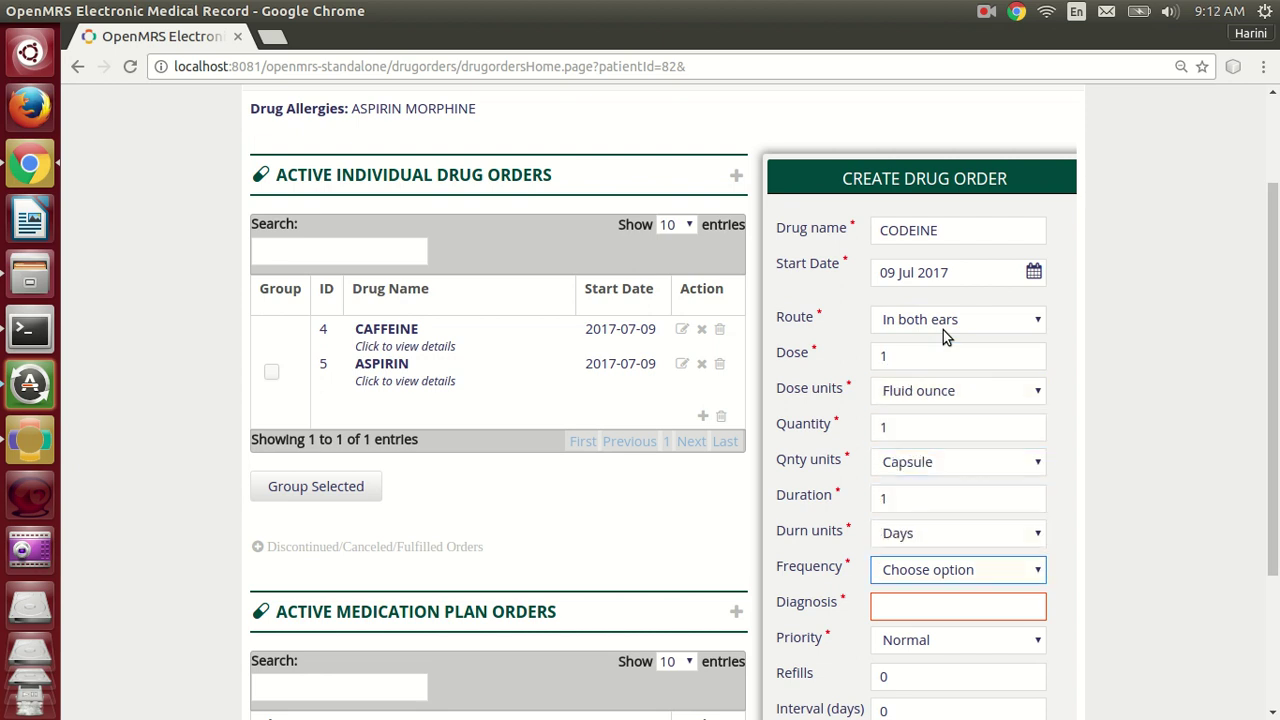
# Step: Set the codeine order's frequency to As required and its diagnosis to ASTHMA
pyautogui.press('a')
pyautogui.press('Tab')
pyautogui.write('As')
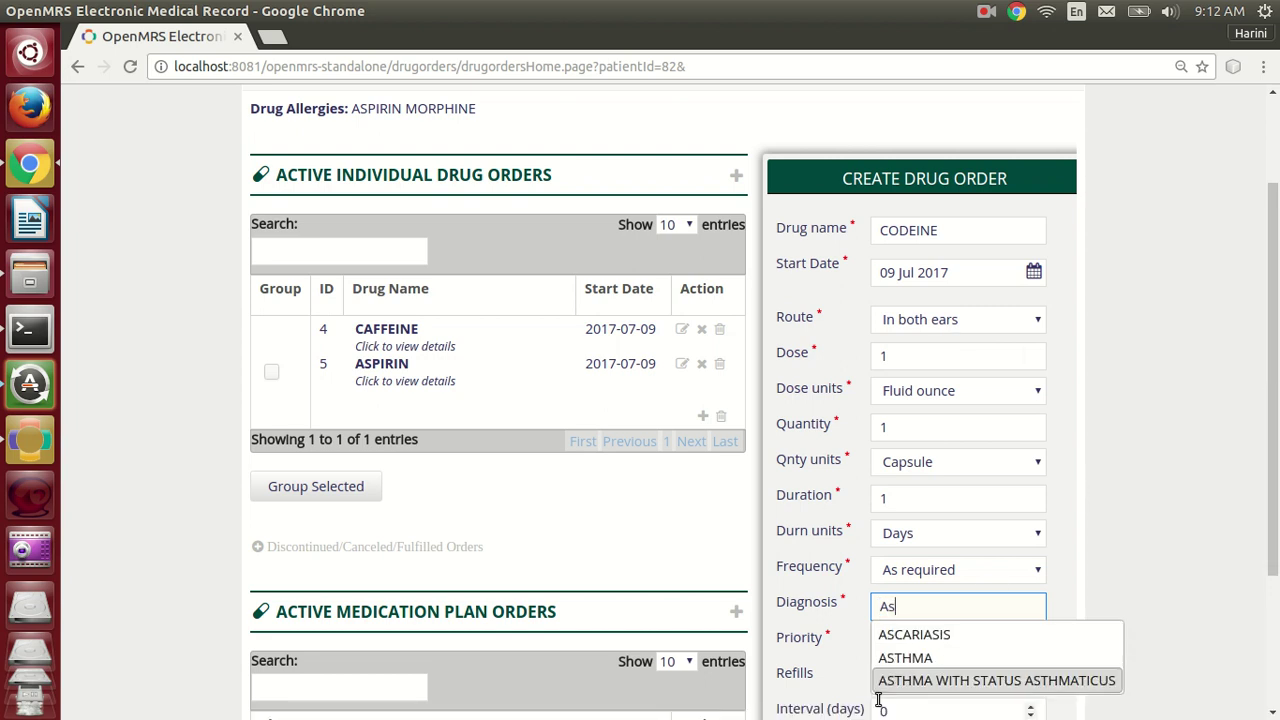
pyautogui.click(955, 657)
# Step: Set the codeine order's priority to High, with 2 refills at an interval of 2 days
pyautogui.scroll(-4, 951, 657)
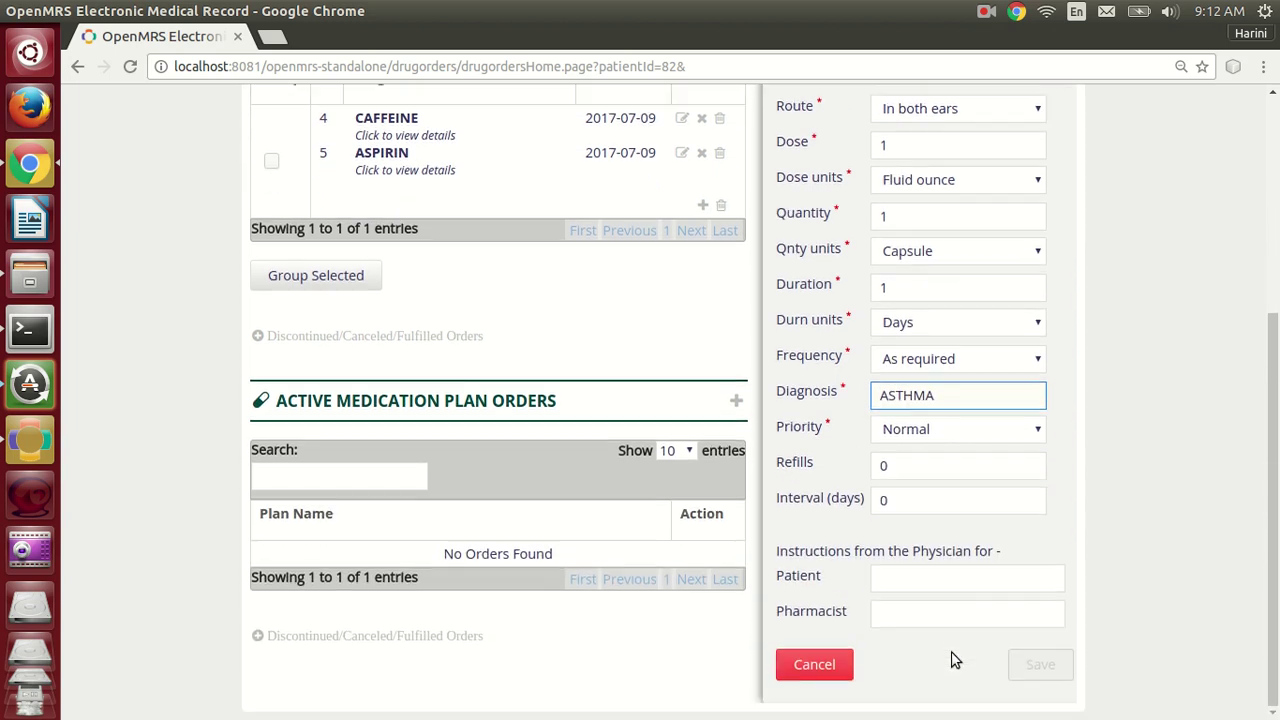
pyautogui.click(982, 434)
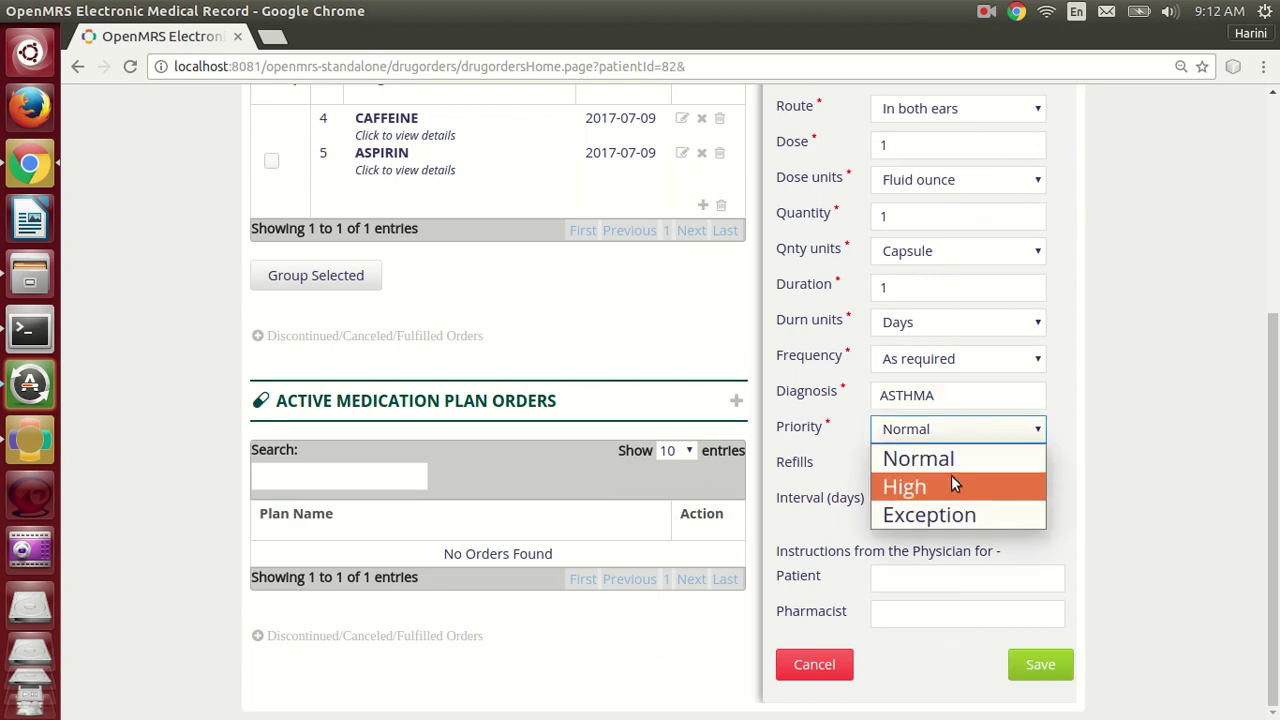
pyautogui.click(949, 486)
pyautogui.click(943, 474)
pyautogui.press('BackSpace')
pyautogui.write('2')
pyautogui.press('Tab')
pyautogui.write('2')
pyautogui.press('Tab')
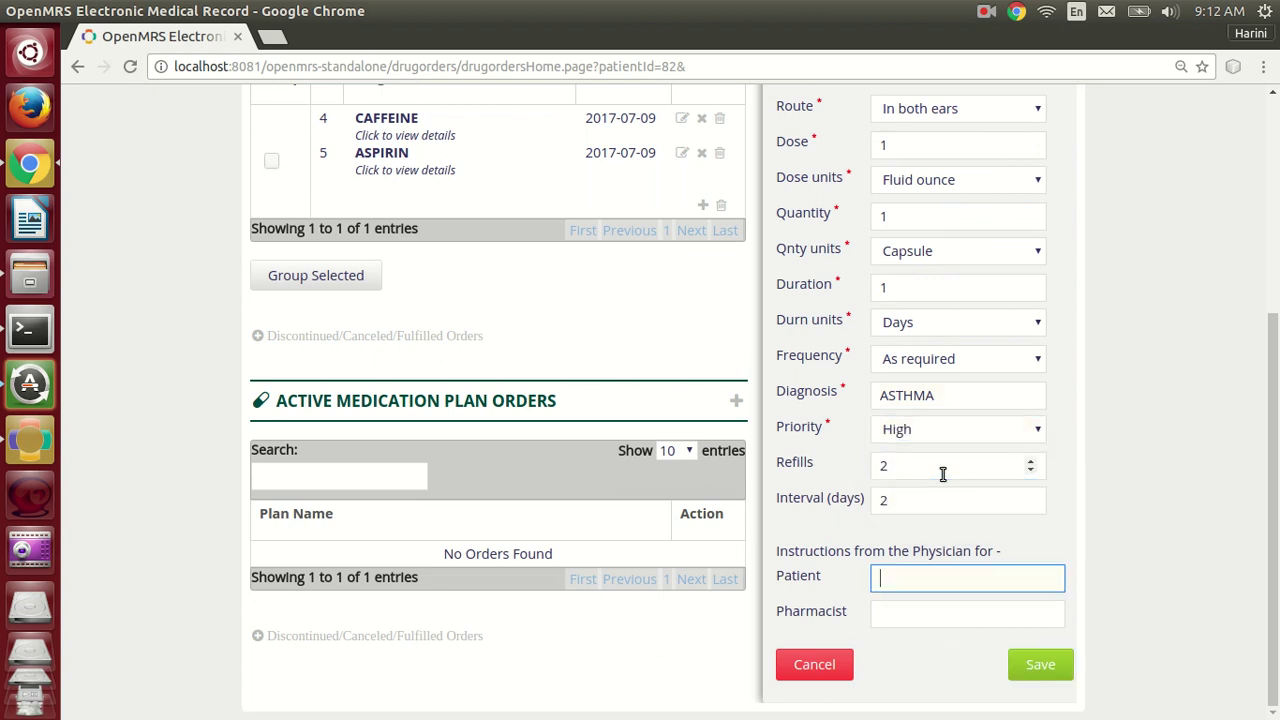
# Step: Enter the patient instruction "After dinner with water.", choose a suggested pharmacist instruction starting with R, and save the codeine order
pyautogui.write('R')
pyautogui.press('BackSpace')
pyautogui.write('A')
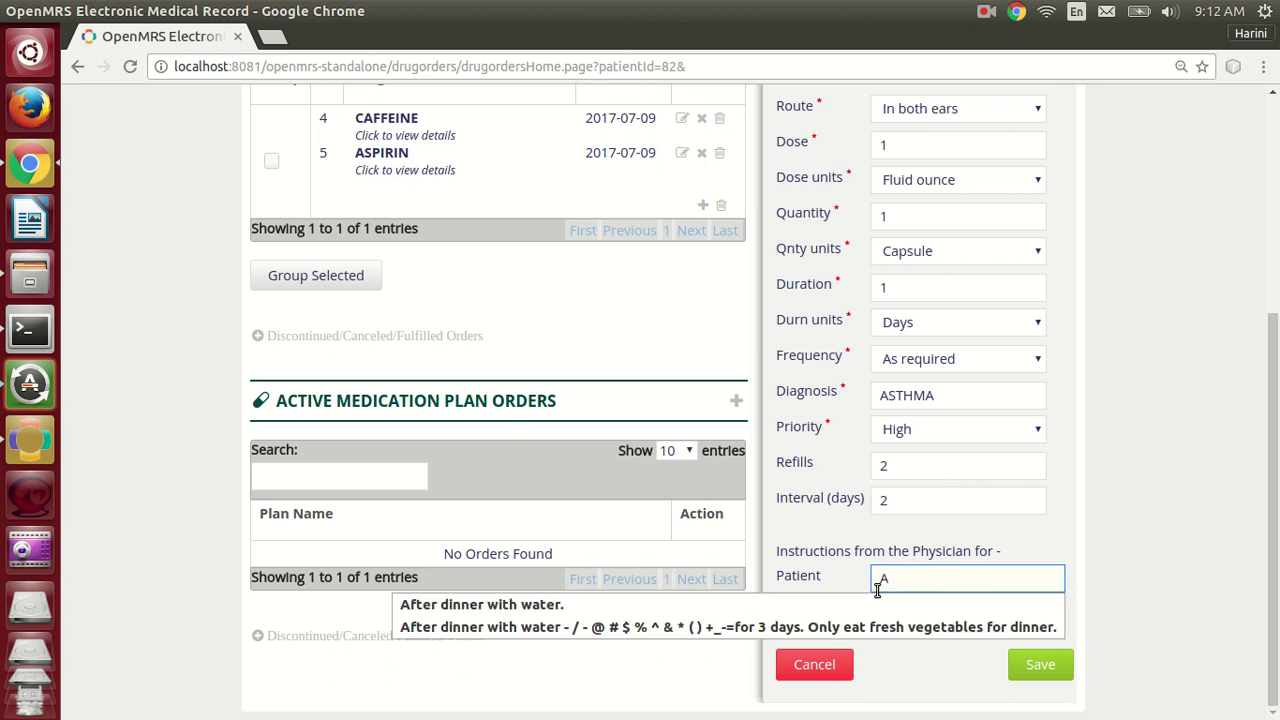
pyautogui.click(867, 603)
pyautogui.click(910, 611)
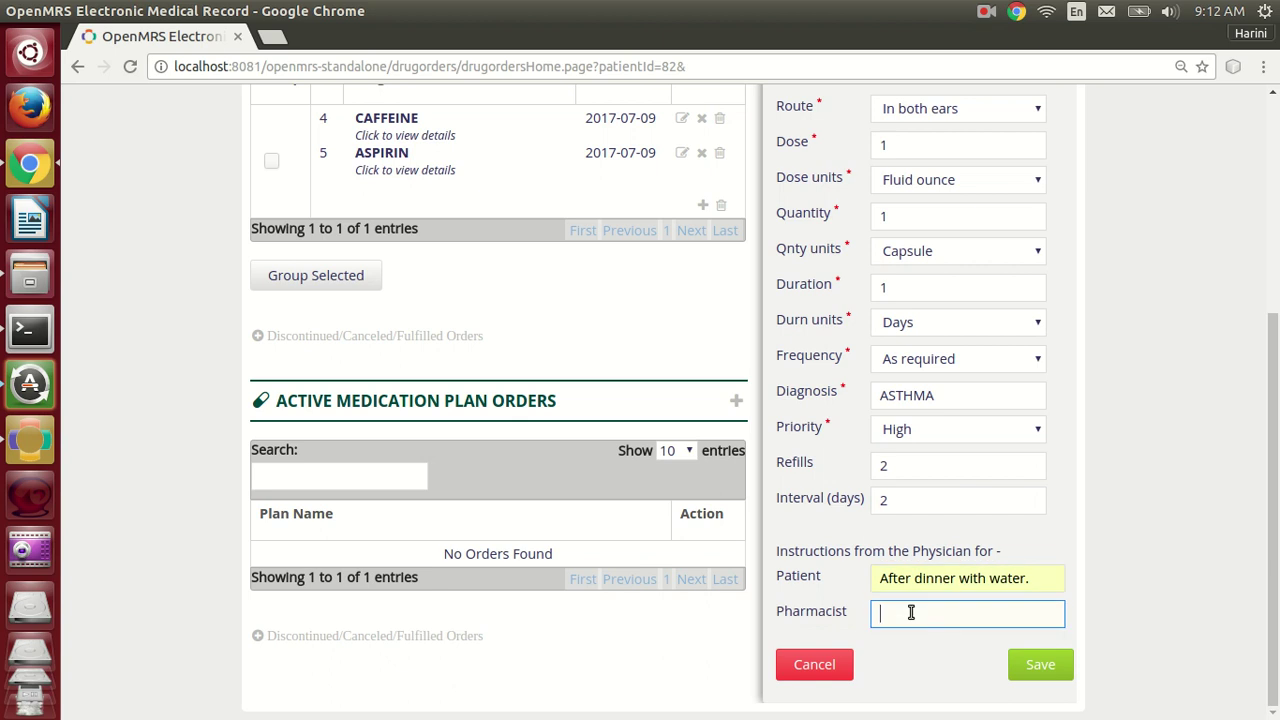
pyautogui.write('R')
pyautogui.click(950, 640)
pyautogui.click(1051, 673)
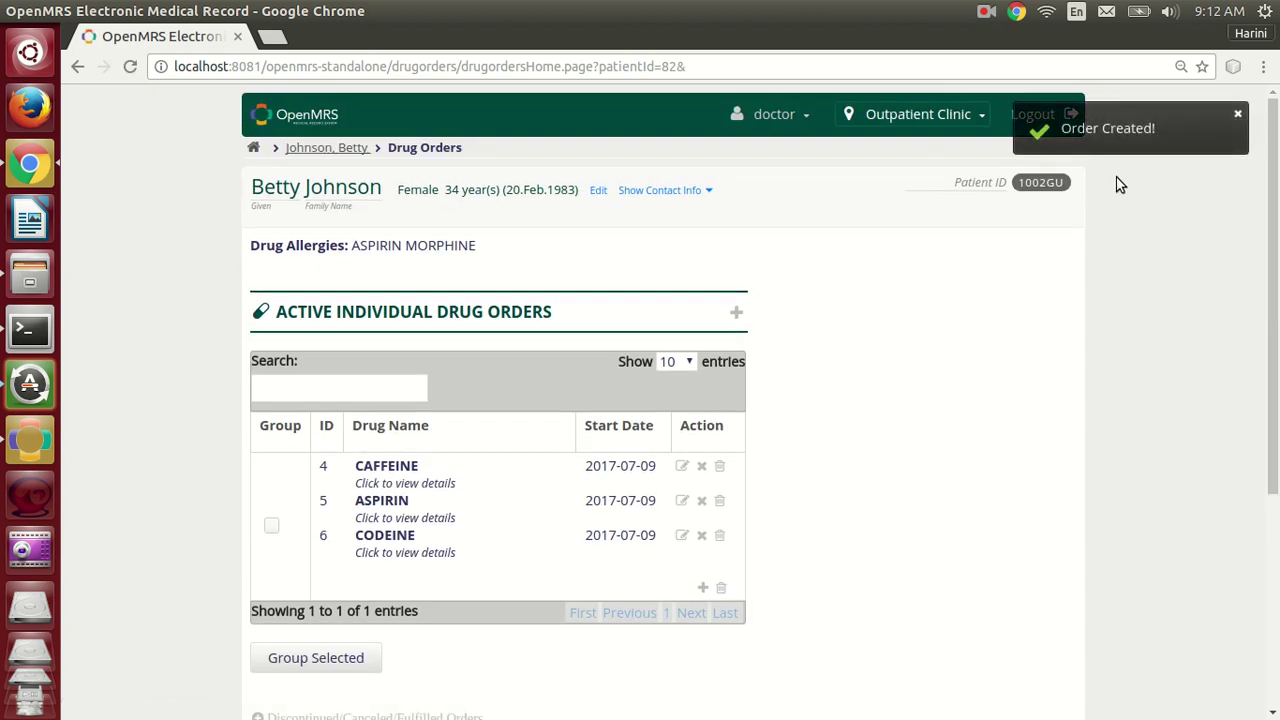
# Step: Examine the full details of the grouped CAFFEINE order, including the physician's instructions, and close the details
pyautogui.scroll(-3, 1055, 368)
pyautogui.scroll(-1, 1058, 368)
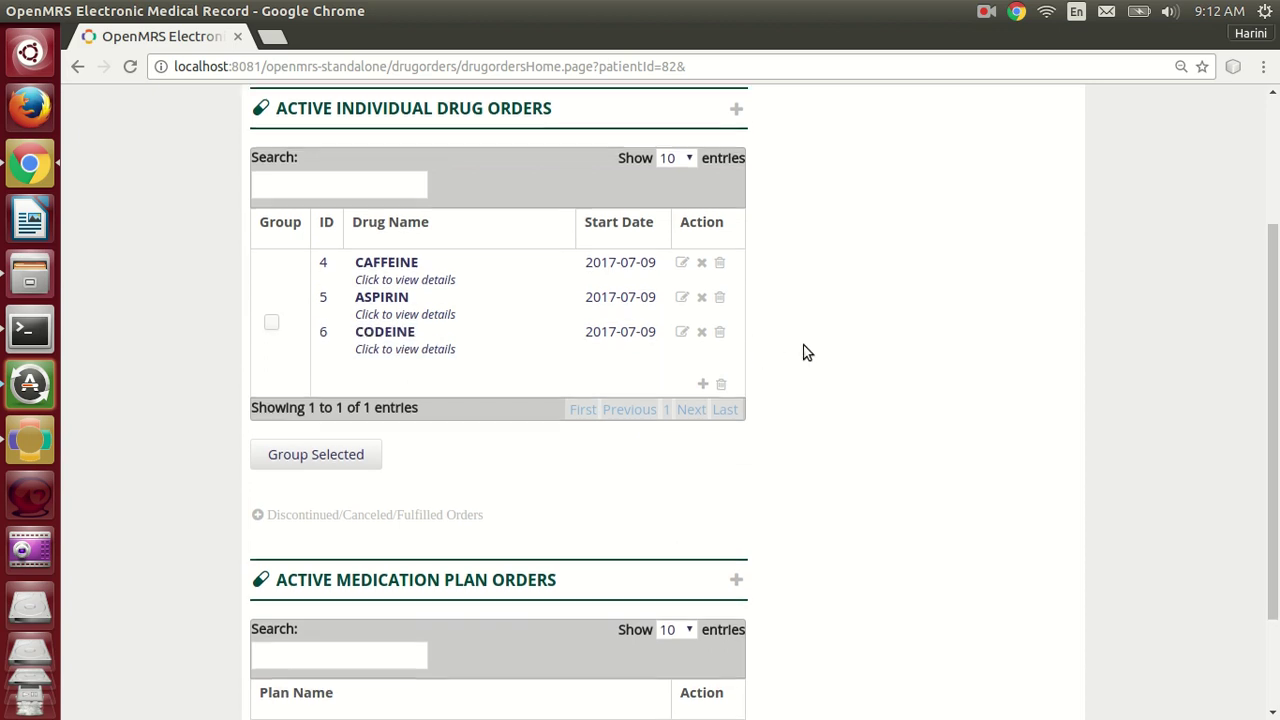
pyautogui.scroll(3, 803, 351)
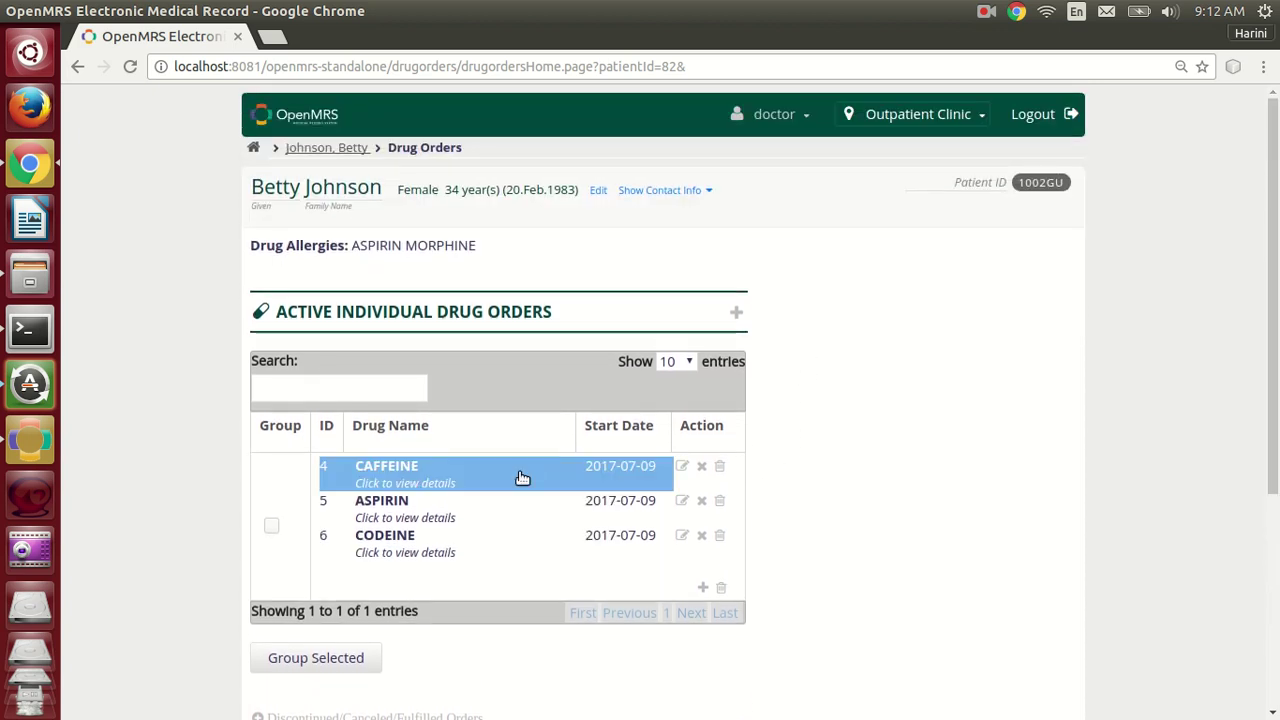
pyautogui.click(522, 476)
pyautogui.scroll(-1, 1144, 489)
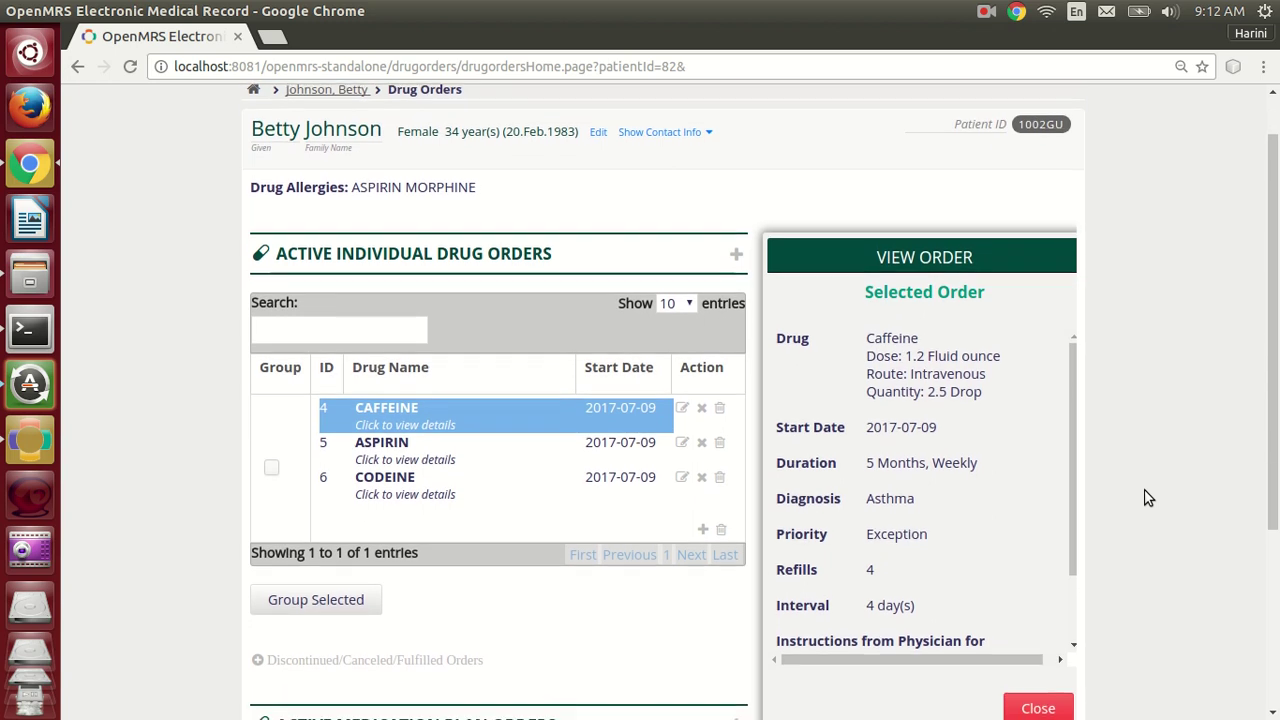
pyautogui.scroll(-2, 951, 482)
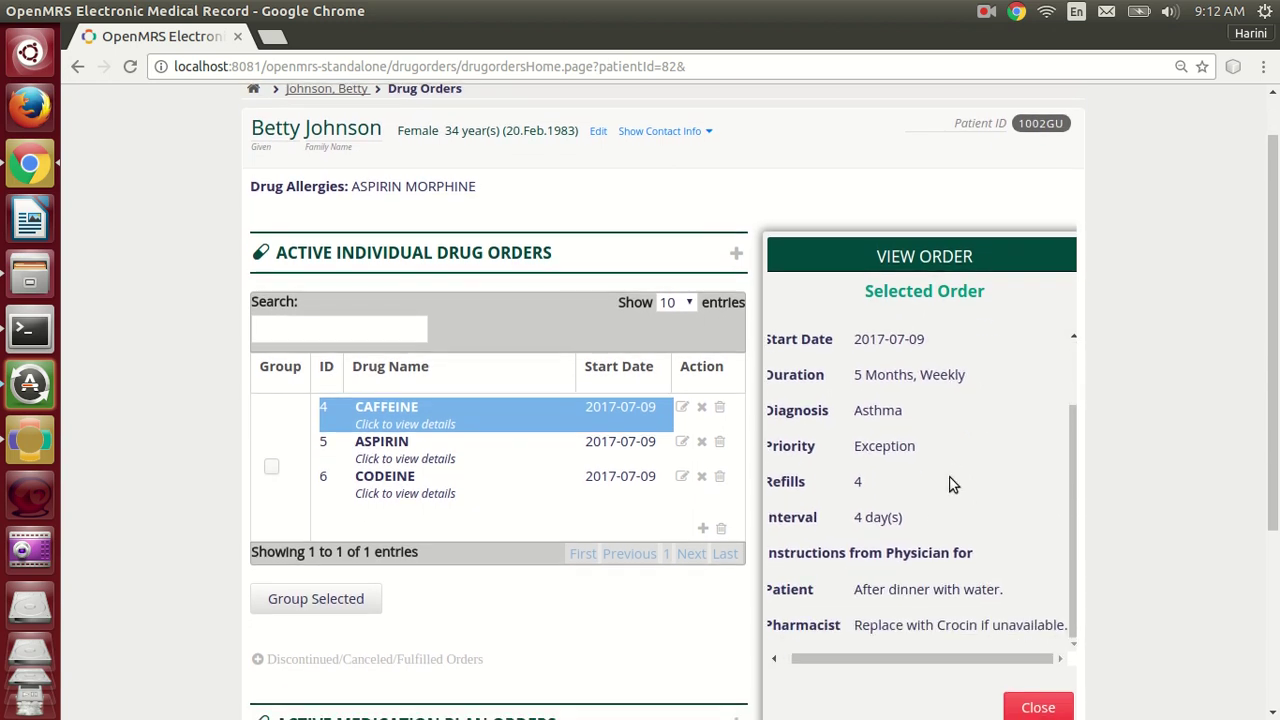
pyautogui.hscroll(-1, 941, 568)
pyautogui.scroll(-1, 941, 568)
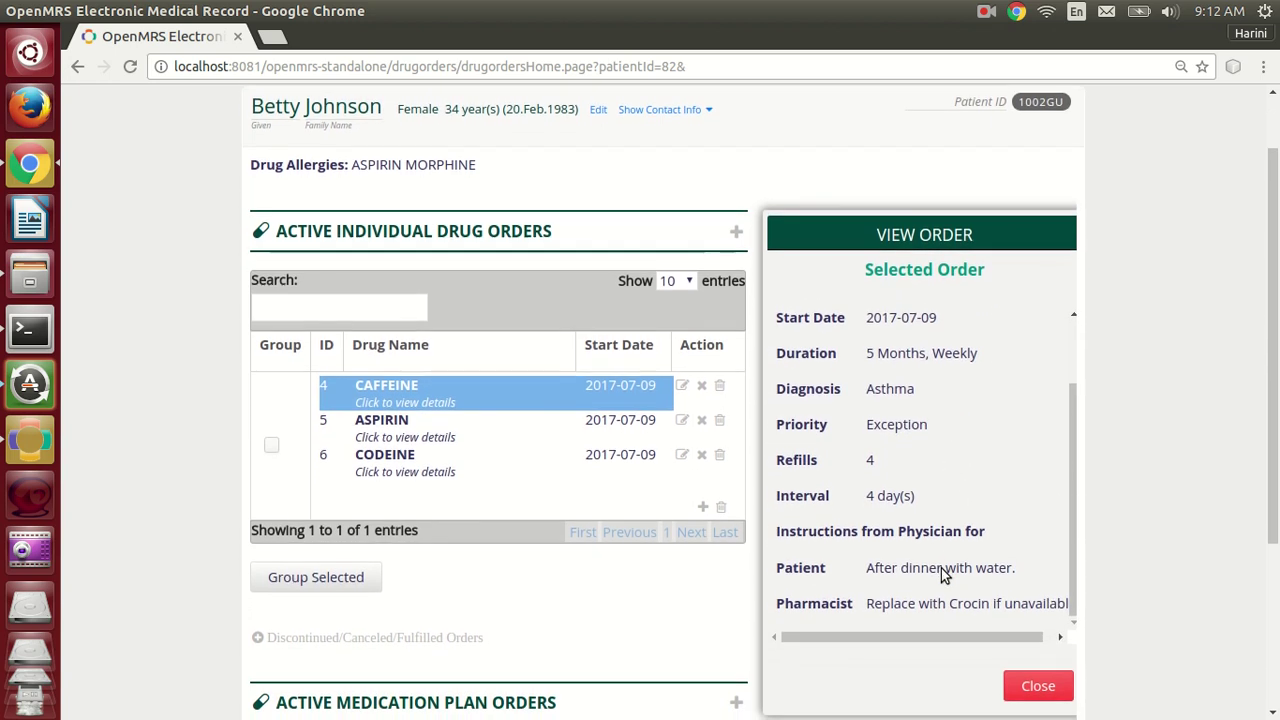
pyautogui.click(1040, 688)
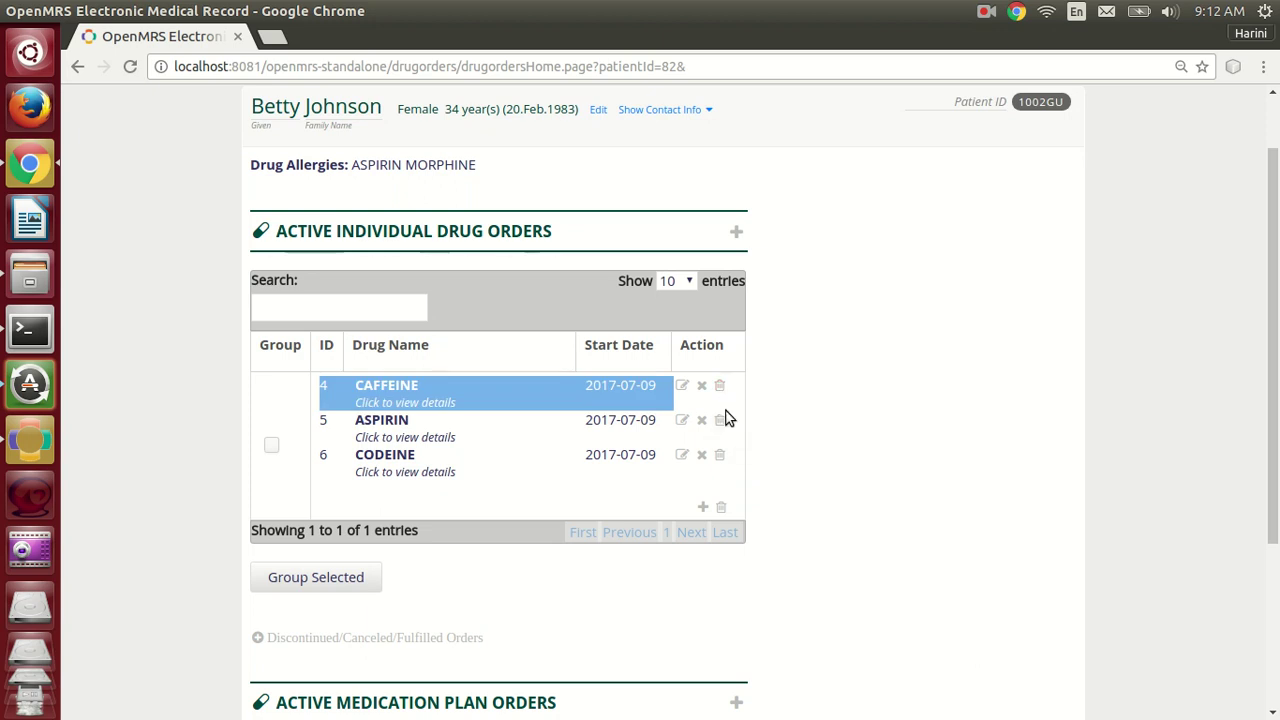
# Step: Start discarding the whole order group and review the CODEINE order's details in the selected orders
pyautogui.click(721, 509)
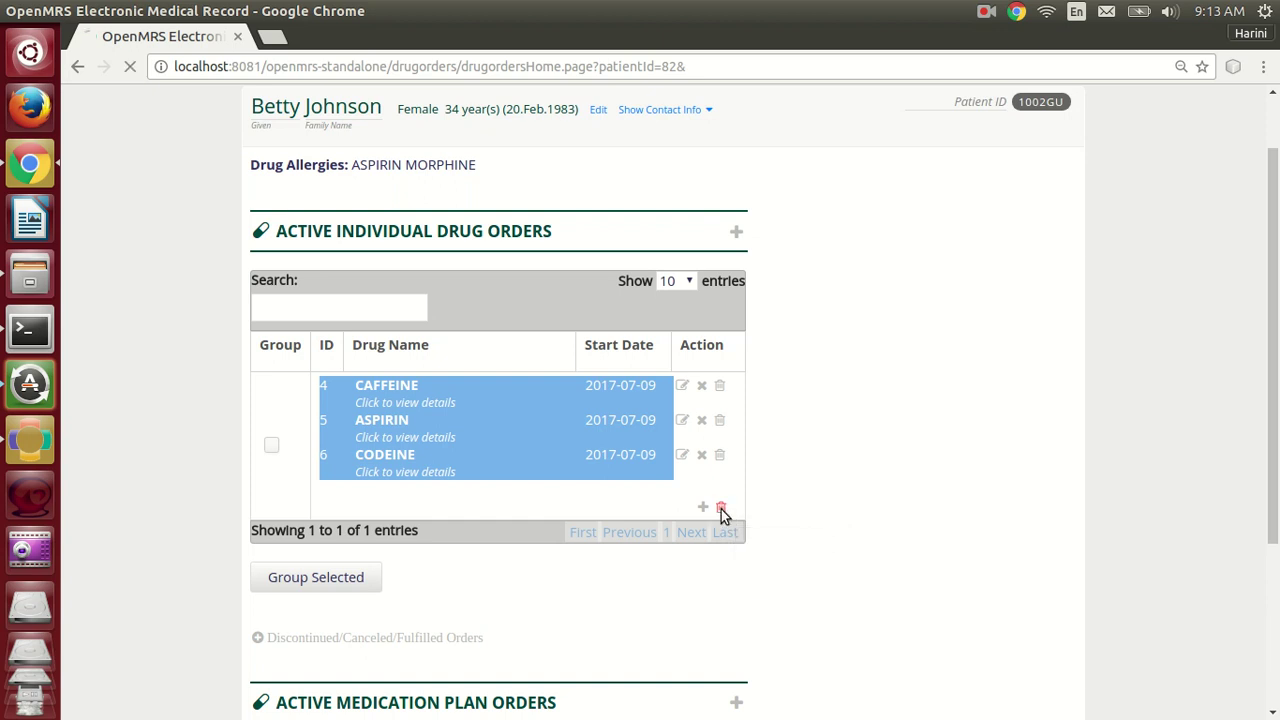
pyautogui.scroll(-2, 1156, 393)
pyautogui.scroll(-2, 1156, 400)
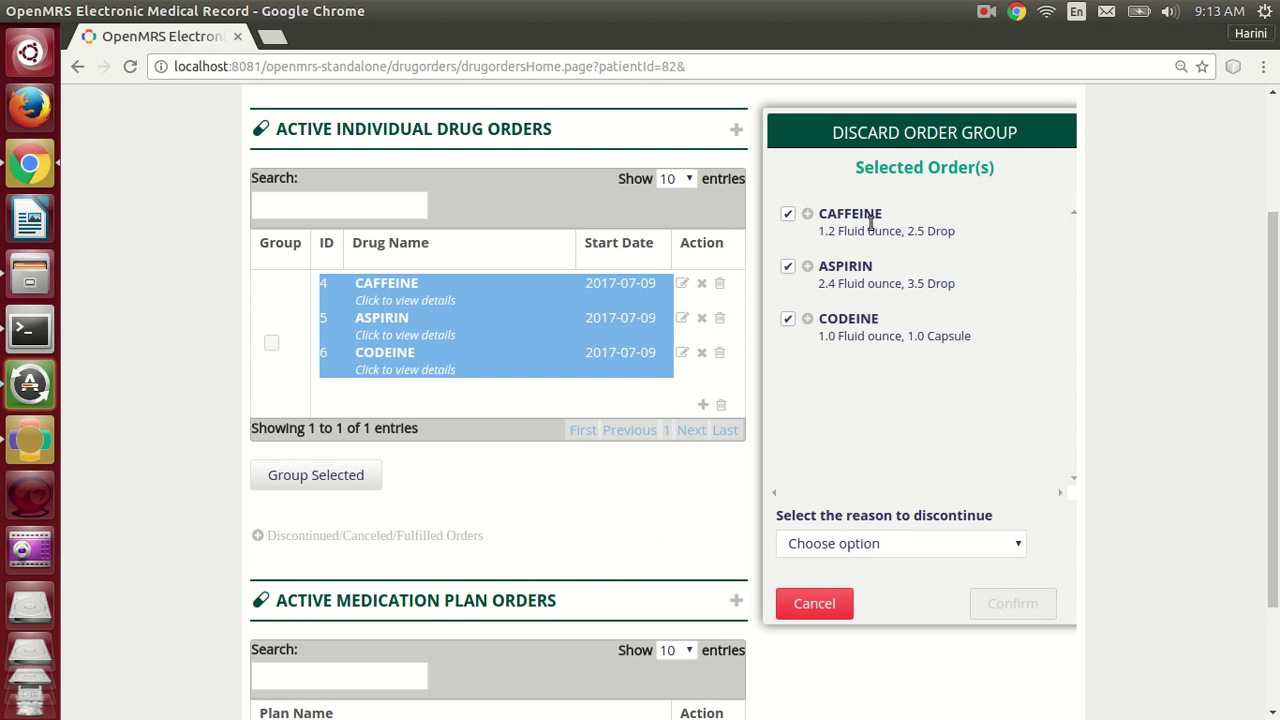
pyautogui.click(809, 320)
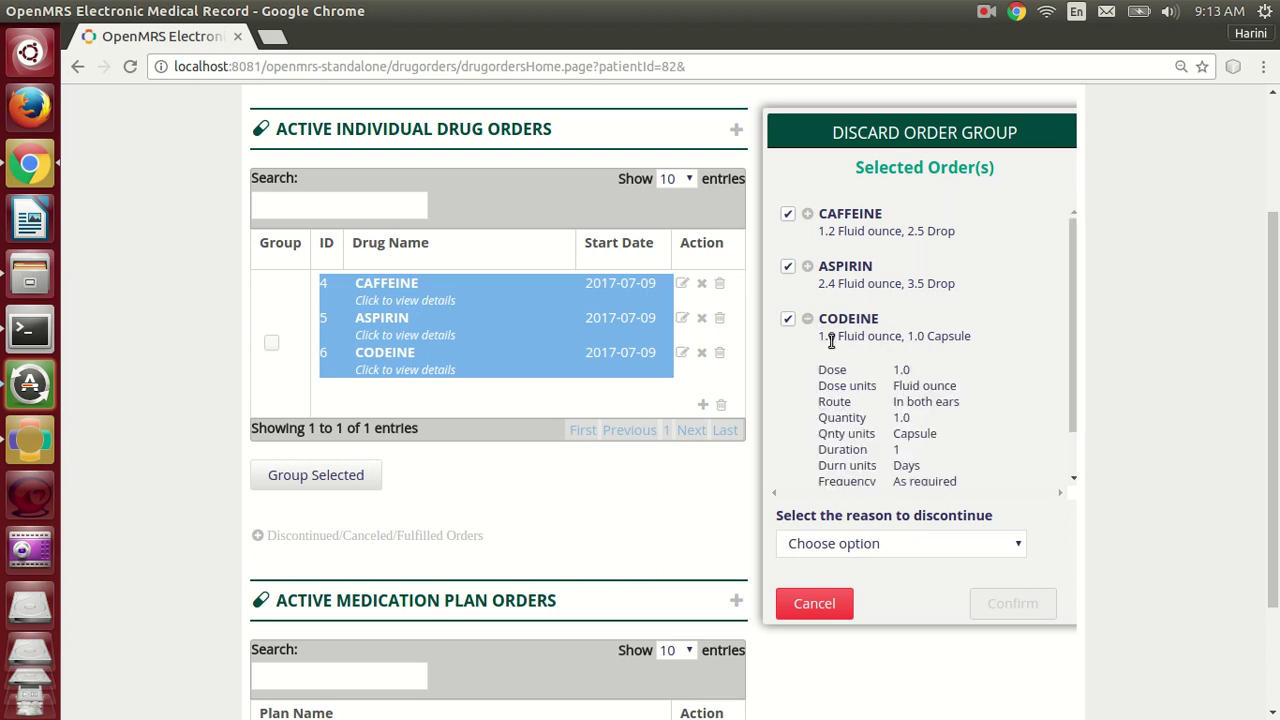
pyautogui.scroll(-1, 838, 348)
pyautogui.scroll(1, 837, 340)
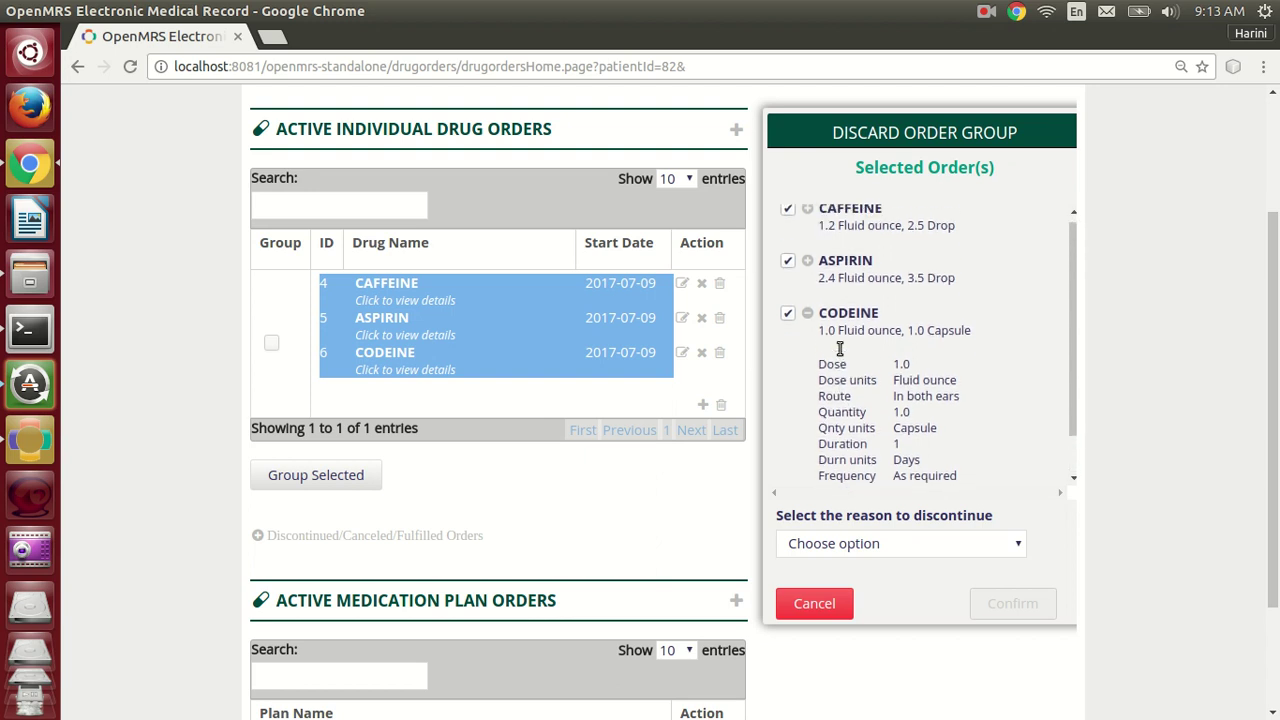
pyautogui.click(808, 319)
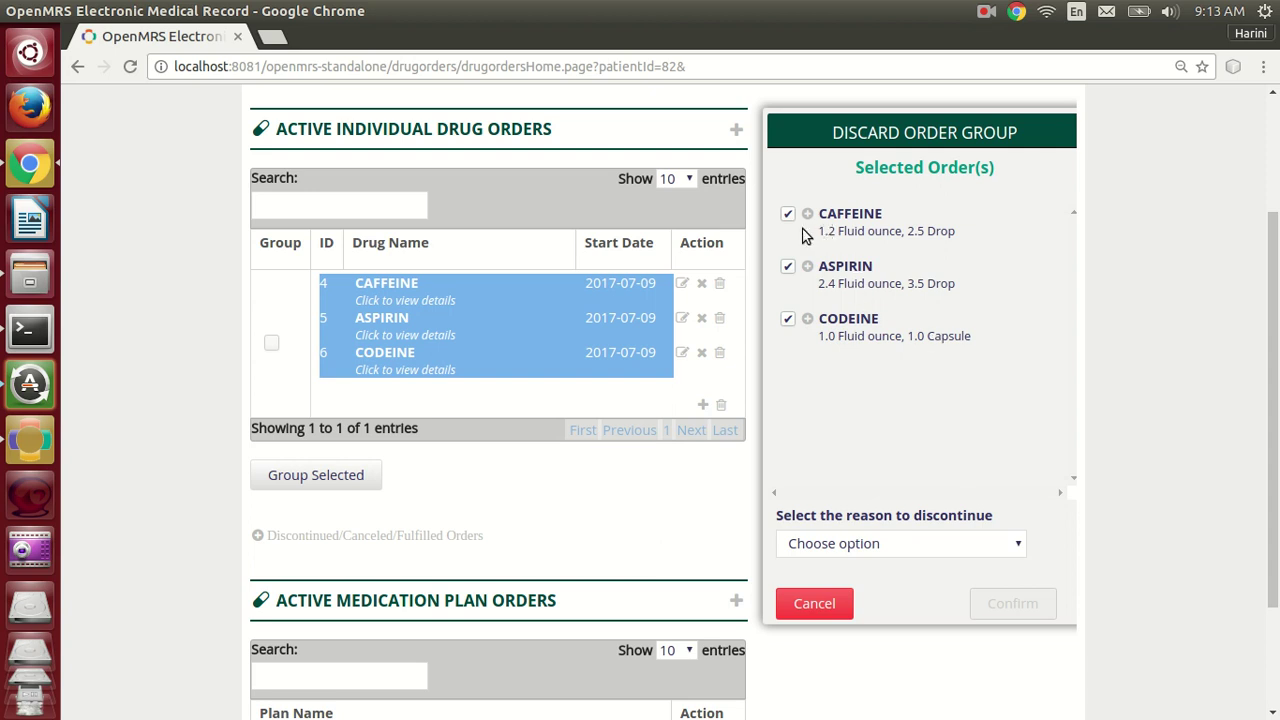
# Step: Set the reason to discontinue to Wrong Diagnosis and confirm discarding the CAFFEINE, ASPIRIN and CODEINE group
pyautogui.click(886, 546)
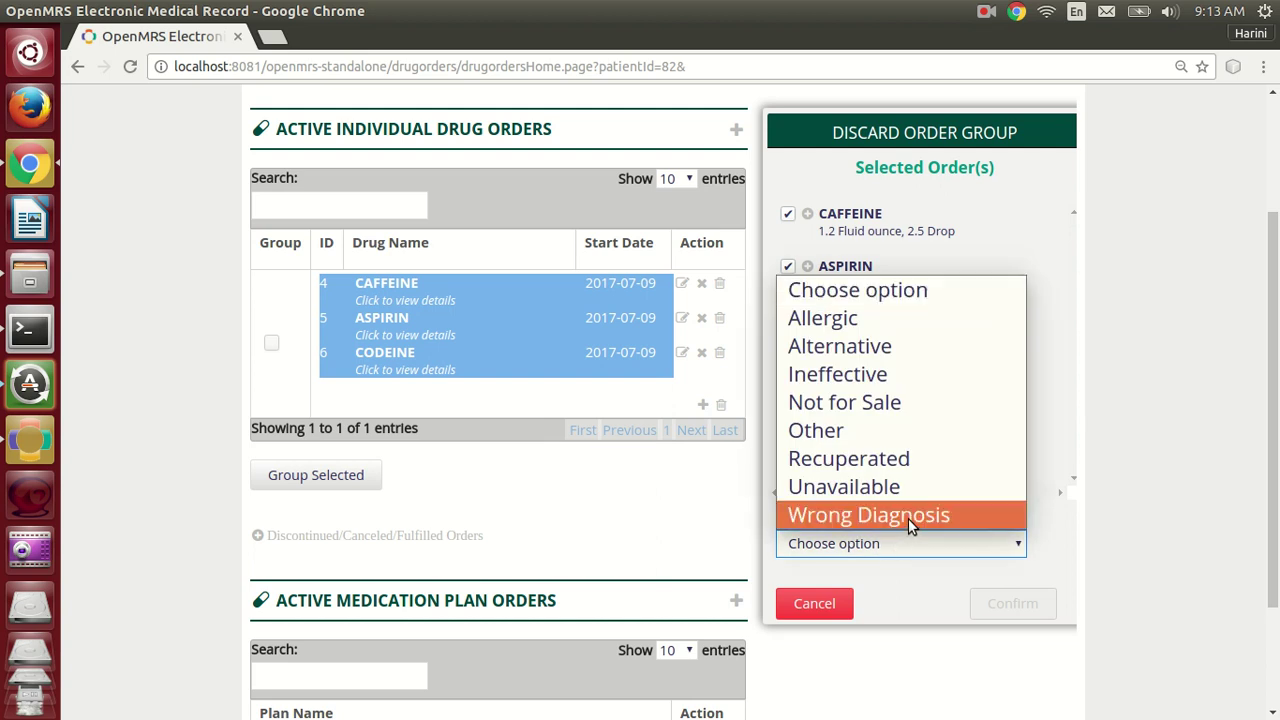
pyautogui.click(993, 516)
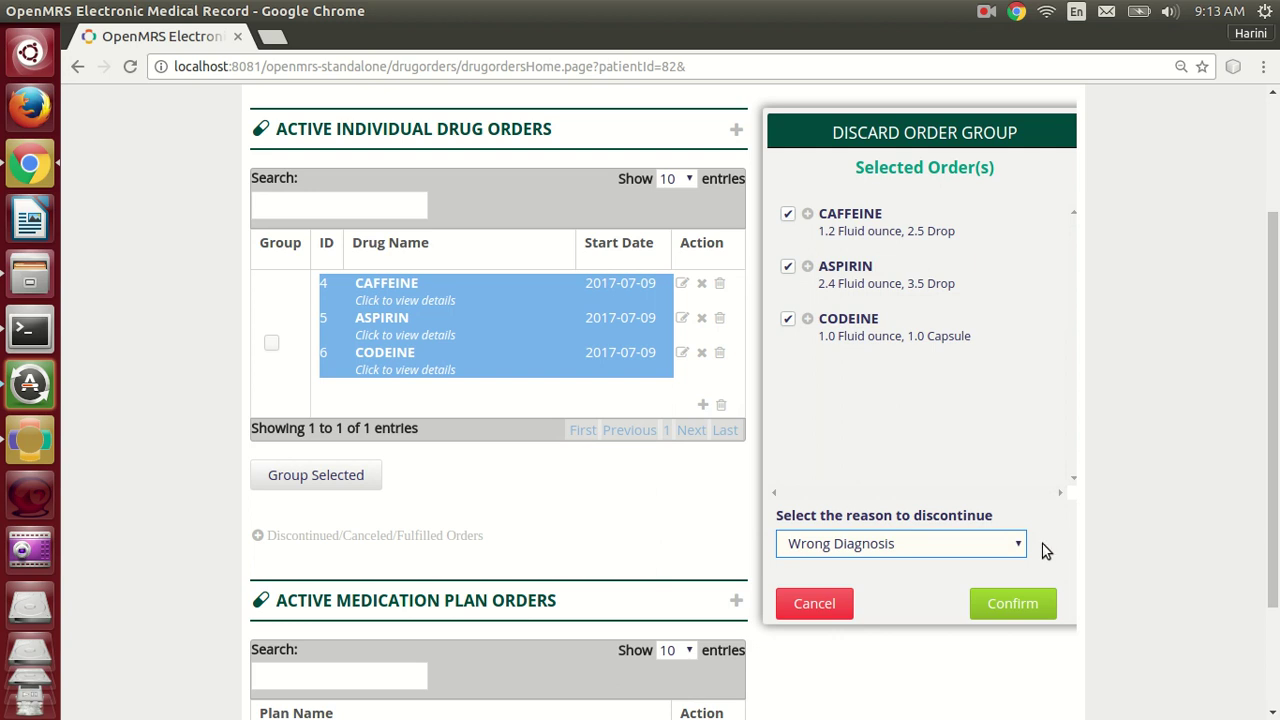
pyautogui.click(1046, 610)
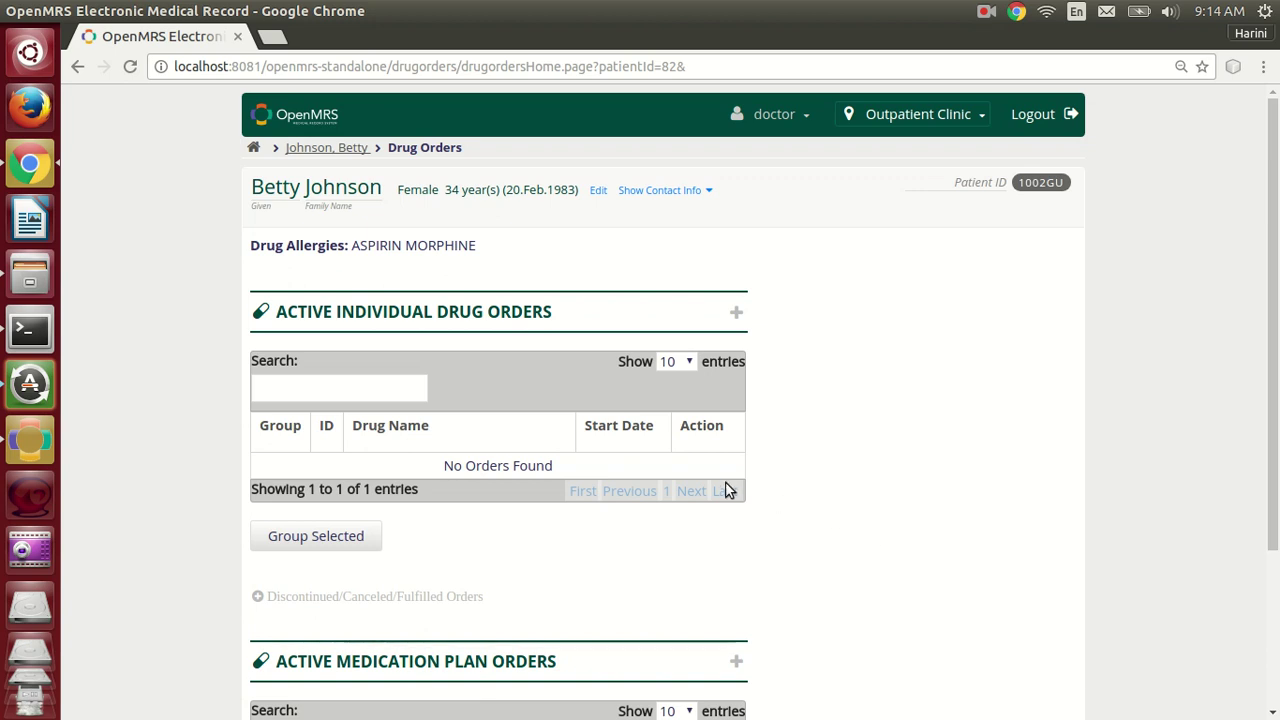
# Step: Expand the discontinued, canceled and fulfilled individual drug orders and look through the list
pyautogui.scroll(-1, 851, 524)
pyautogui.scroll(-1, 851, 524)
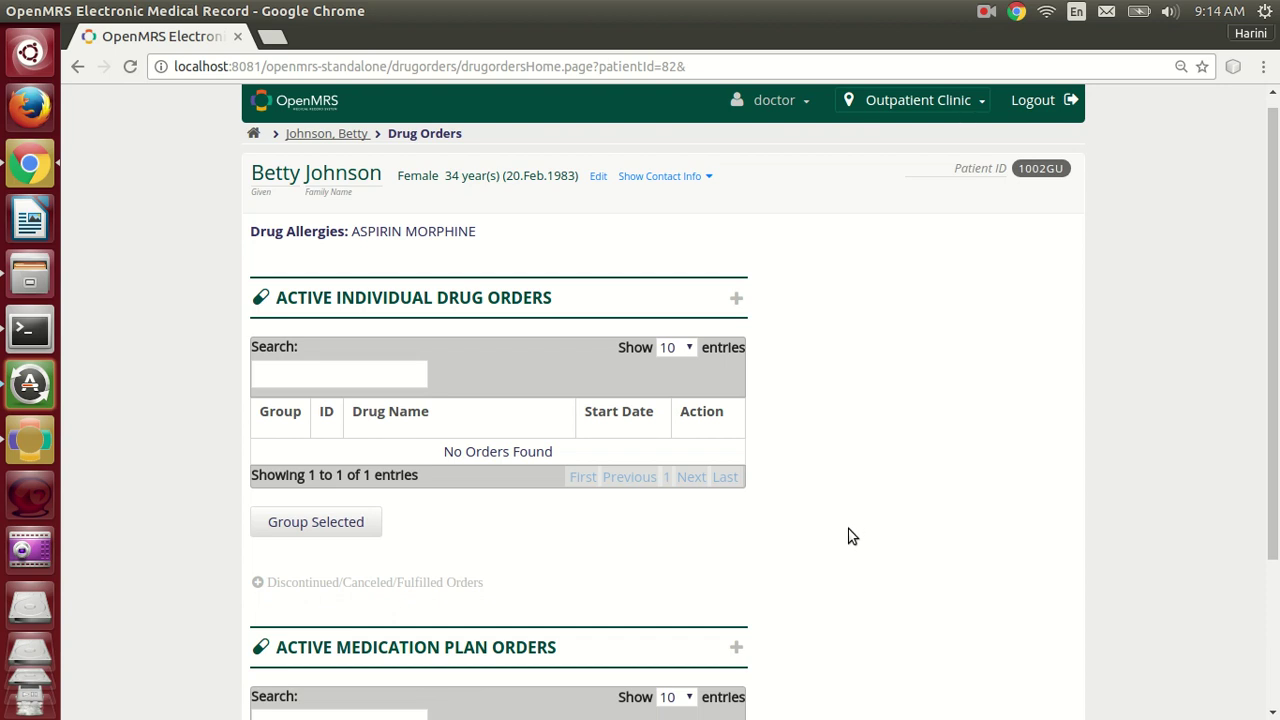
pyautogui.click(465, 584)
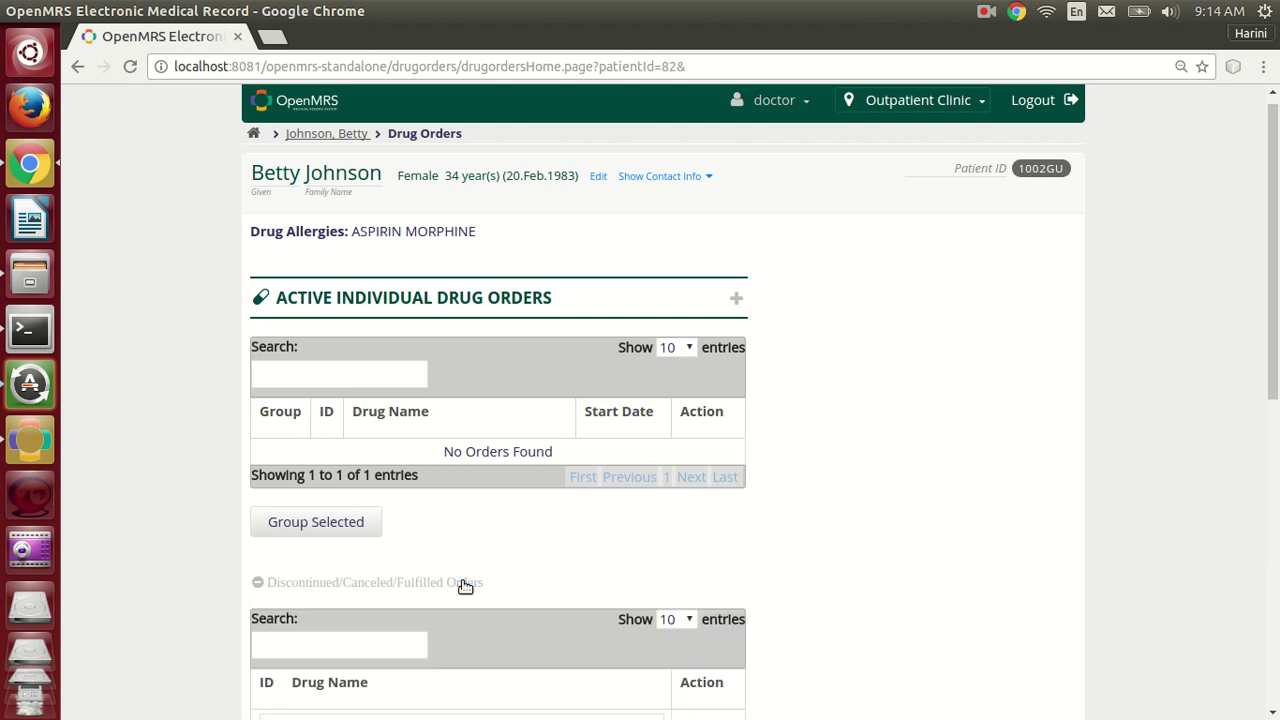
pyautogui.scroll(-5, 870, 555)
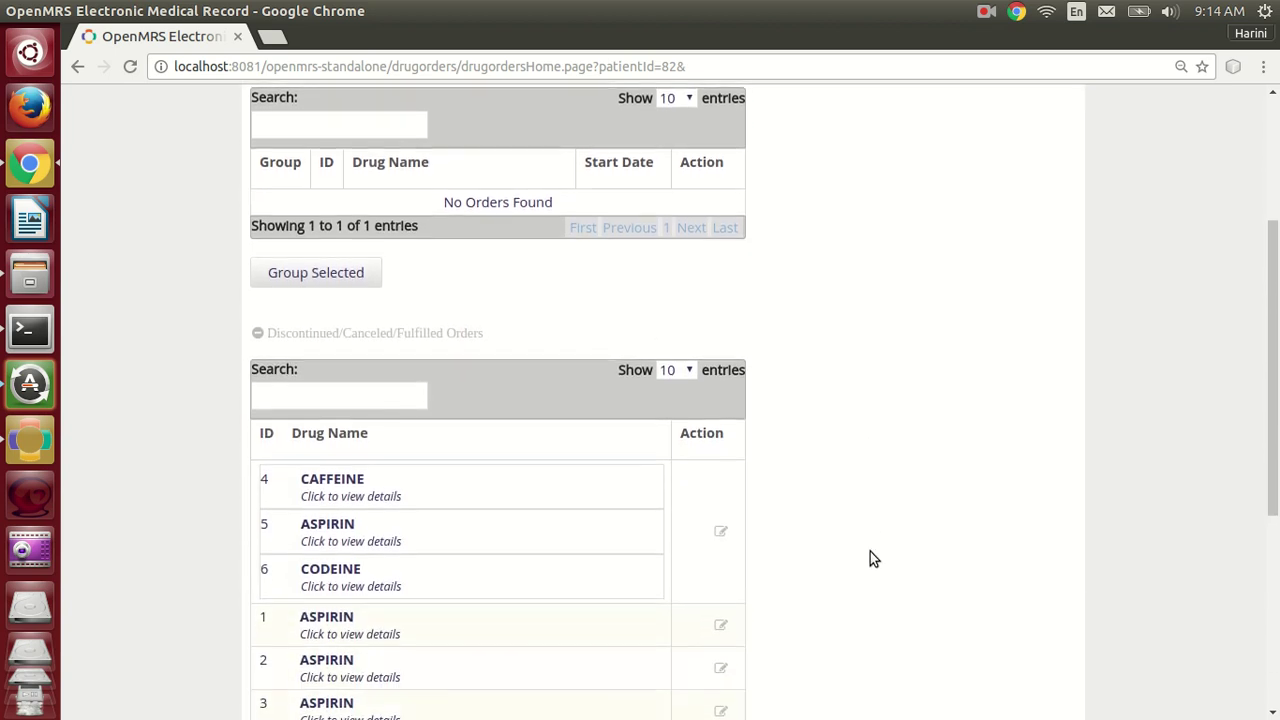
pyautogui.scroll(-2, 870, 555)
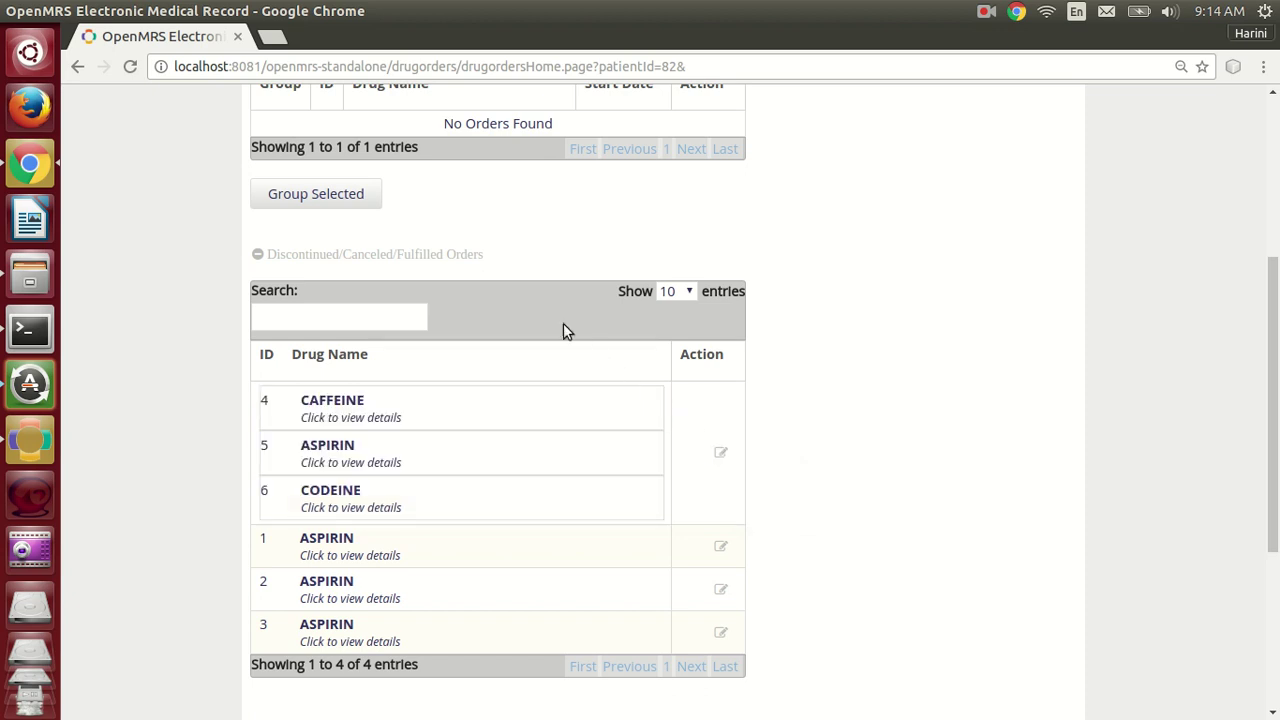
# Step: Open the renewal form for the discontinued group of CAFFEINE, ASPIRIN and CODEINE orders
pyautogui.click(474, 258)
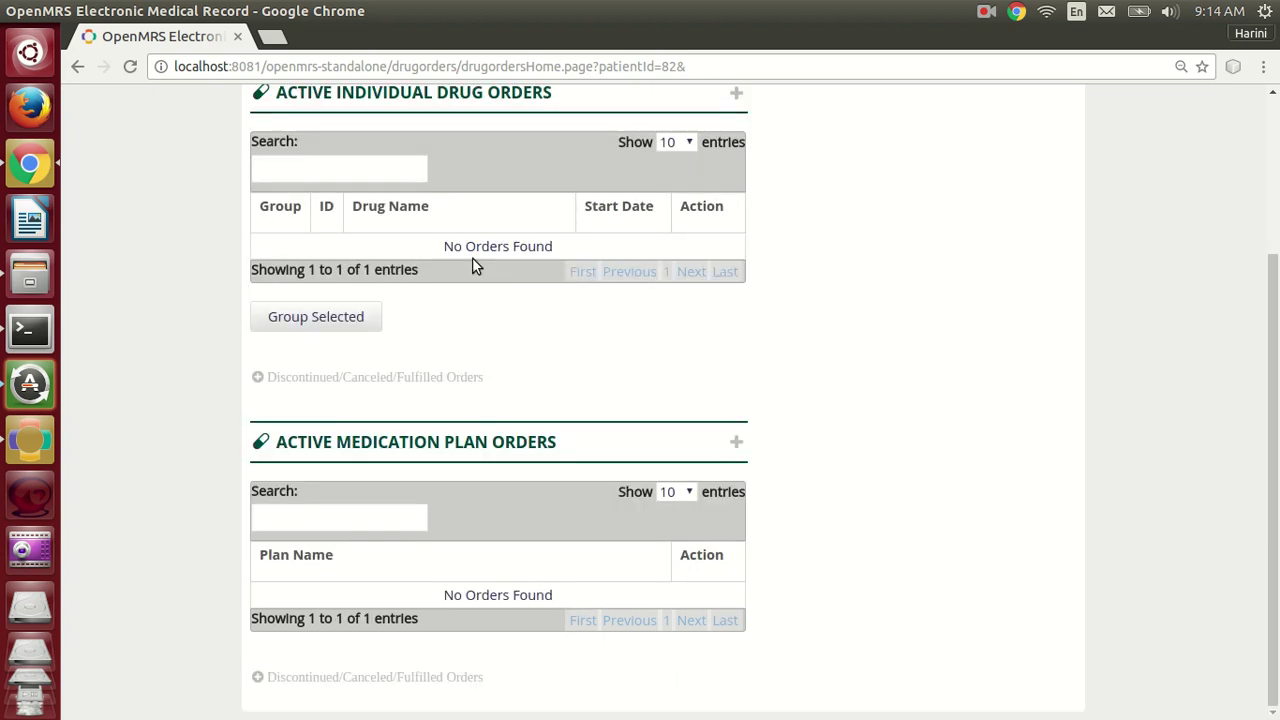
pyautogui.click(473, 385)
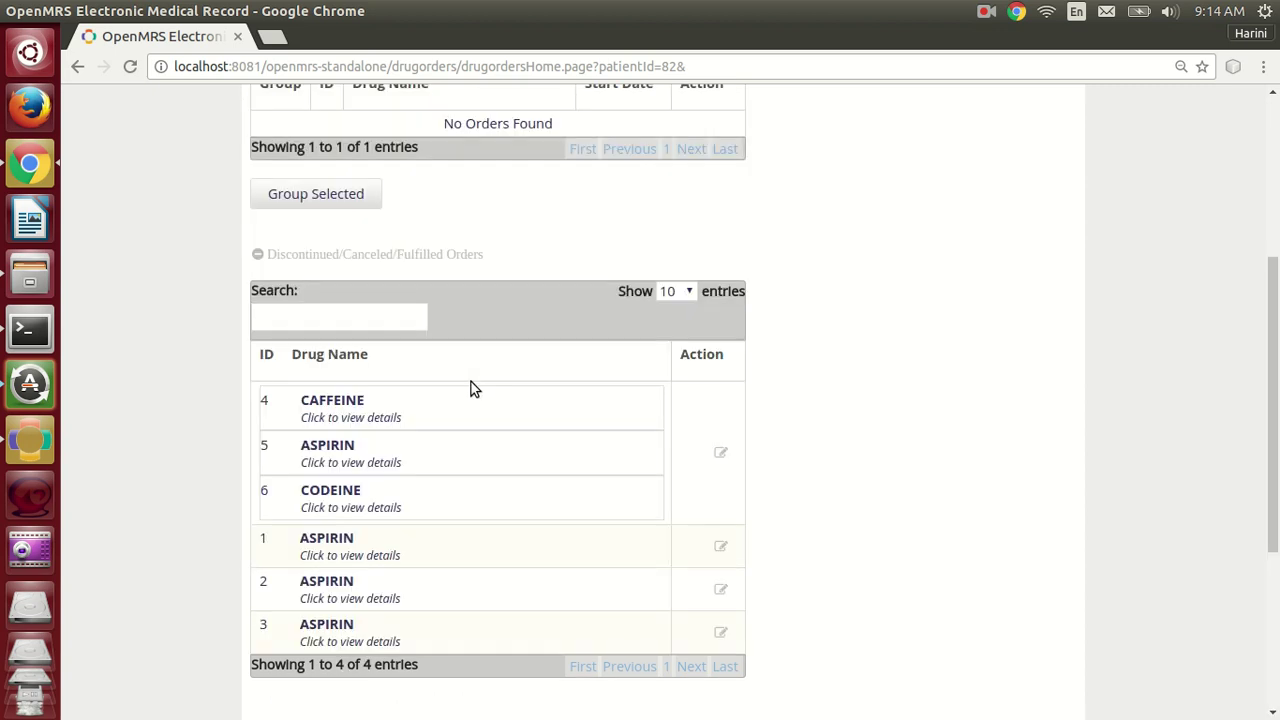
pyautogui.click(720, 456)
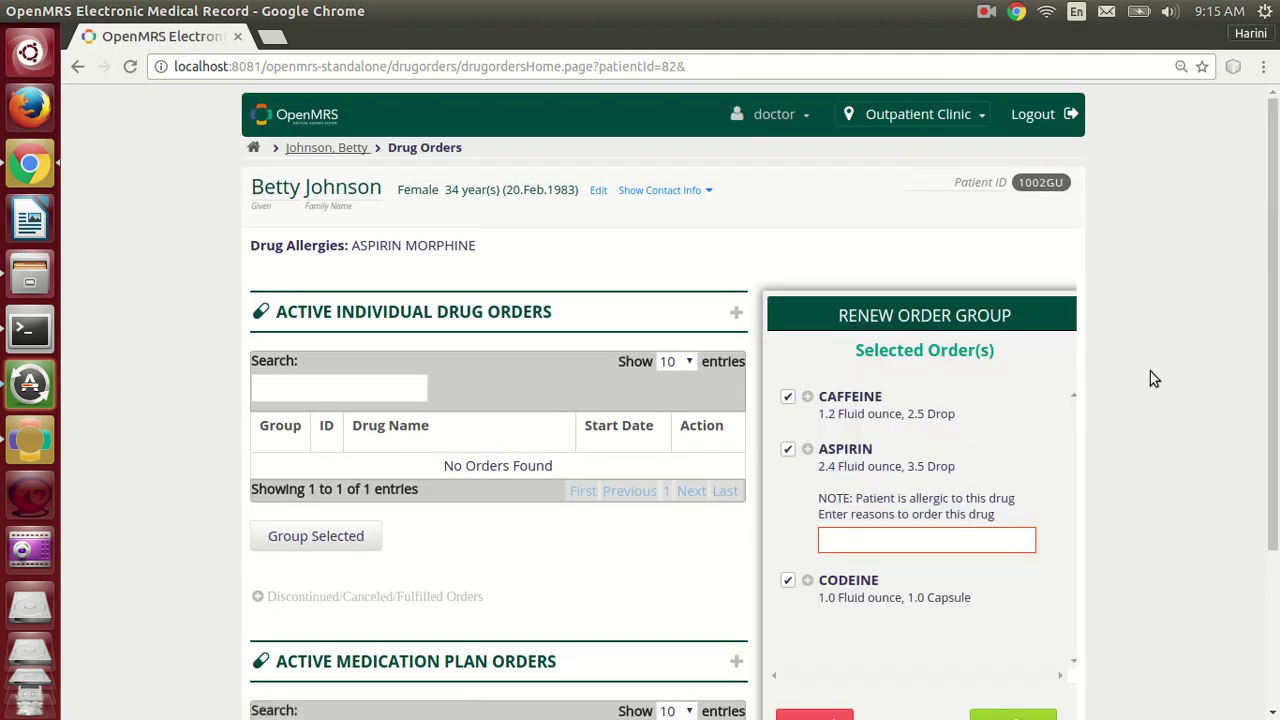
# Step: Exclude ASPIRIN from the group renewal, review the CAFFEINE order's details, and confirm renewing CAFFEINE and CODEINE
pyautogui.scroll(-2, 1148, 375)
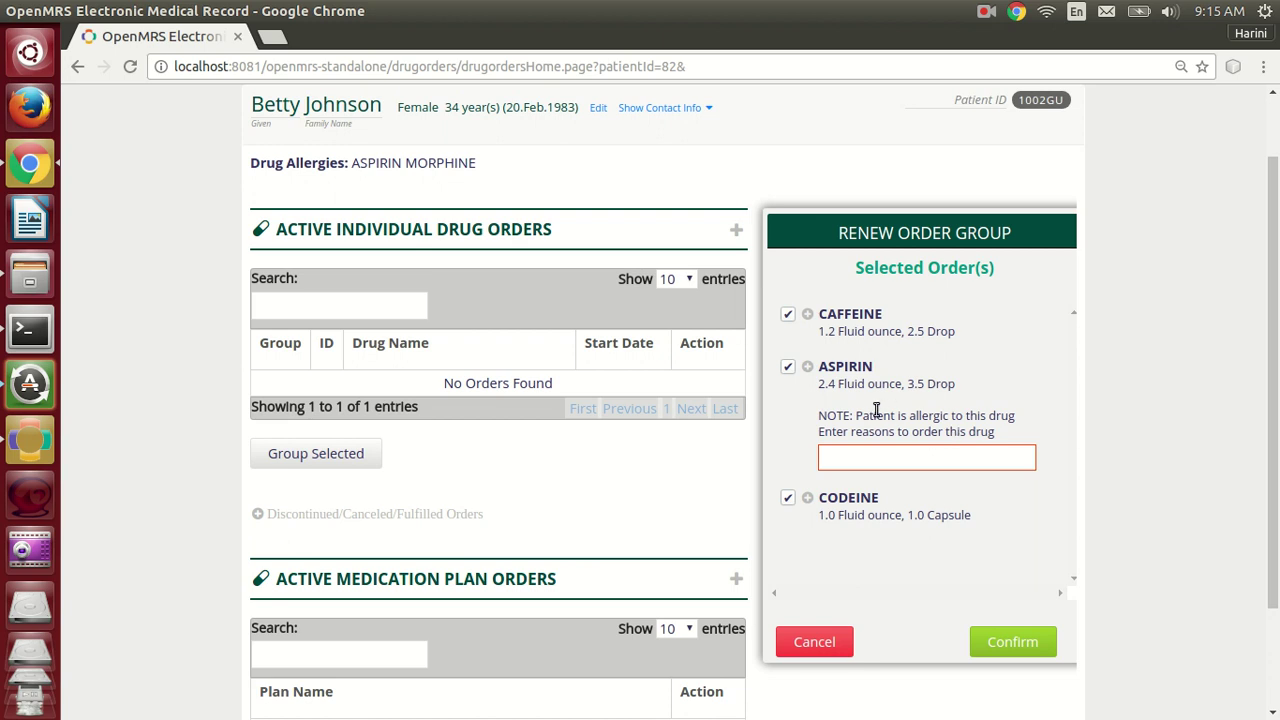
pyautogui.click(788, 368)
pyautogui.click(808, 315)
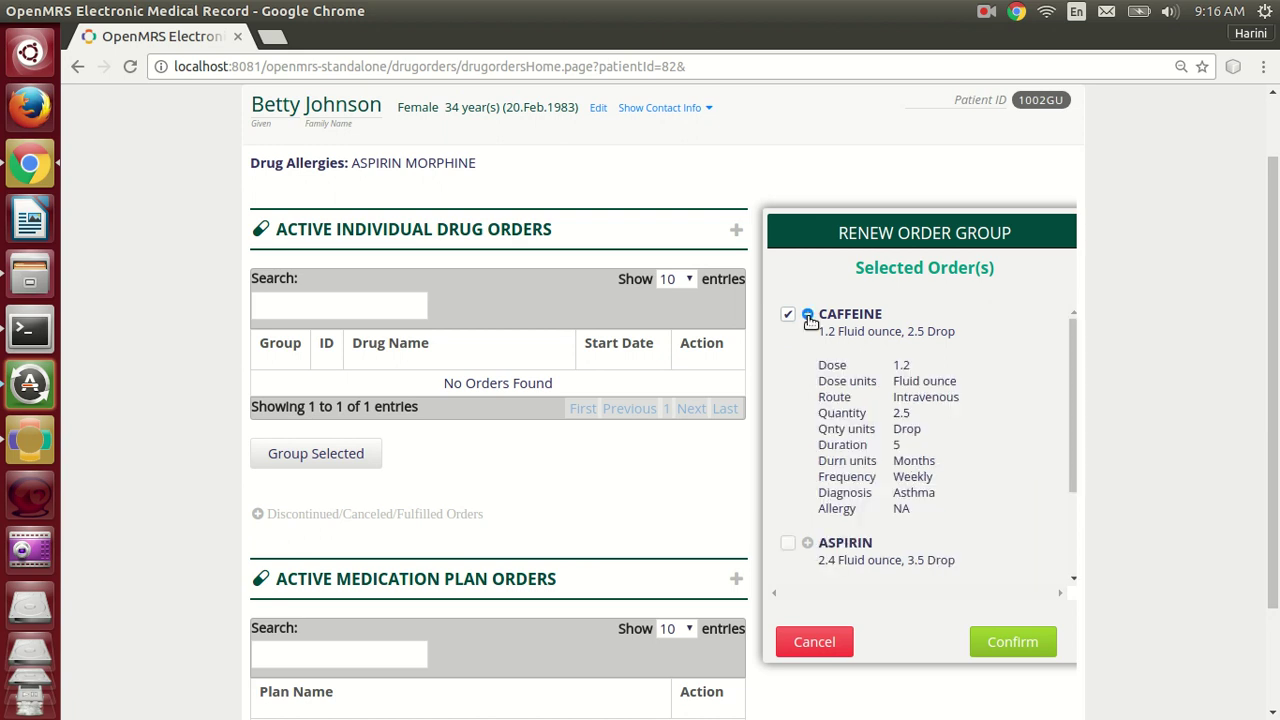
pyautogui.click(808, 315)
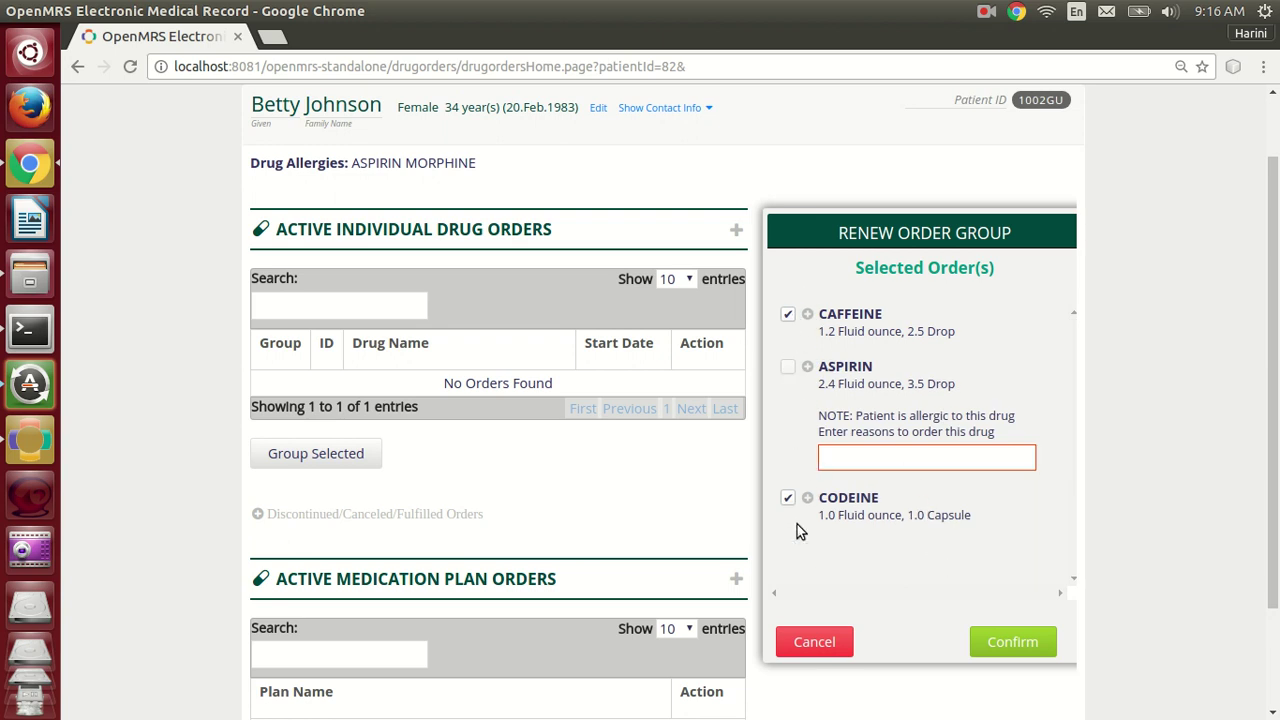
pyautogui.click(1048, 651)
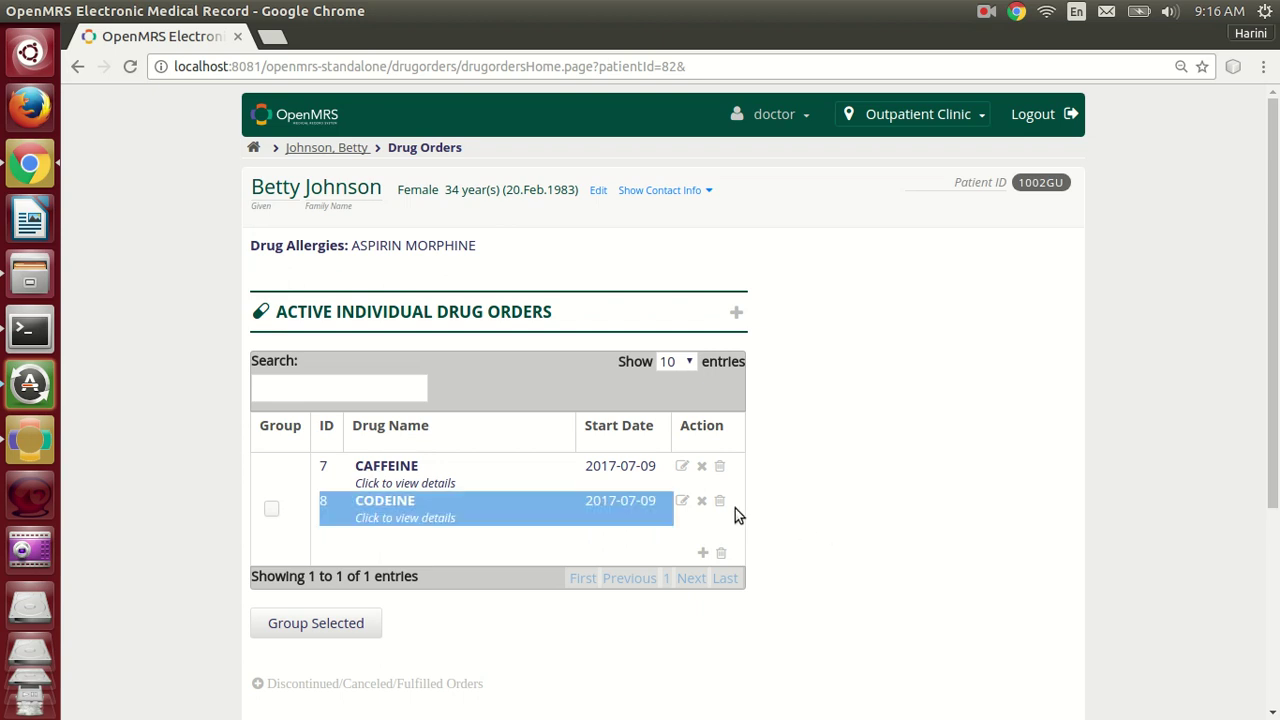
# Step: Open the renewed CAFFEINE order for editing and set its dose to 1.4 with Gram as the dose units
pyautogui.click(684, 468)
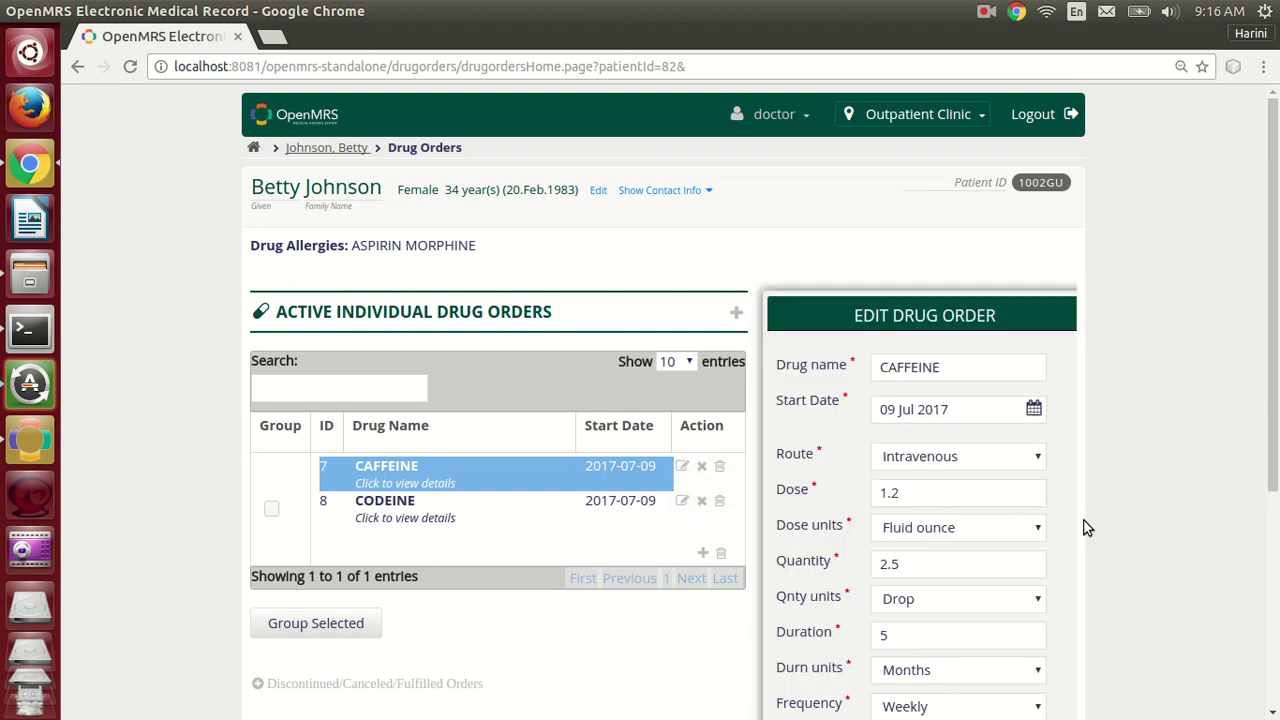
pyautogui.scroll(-3, 1087, 528)
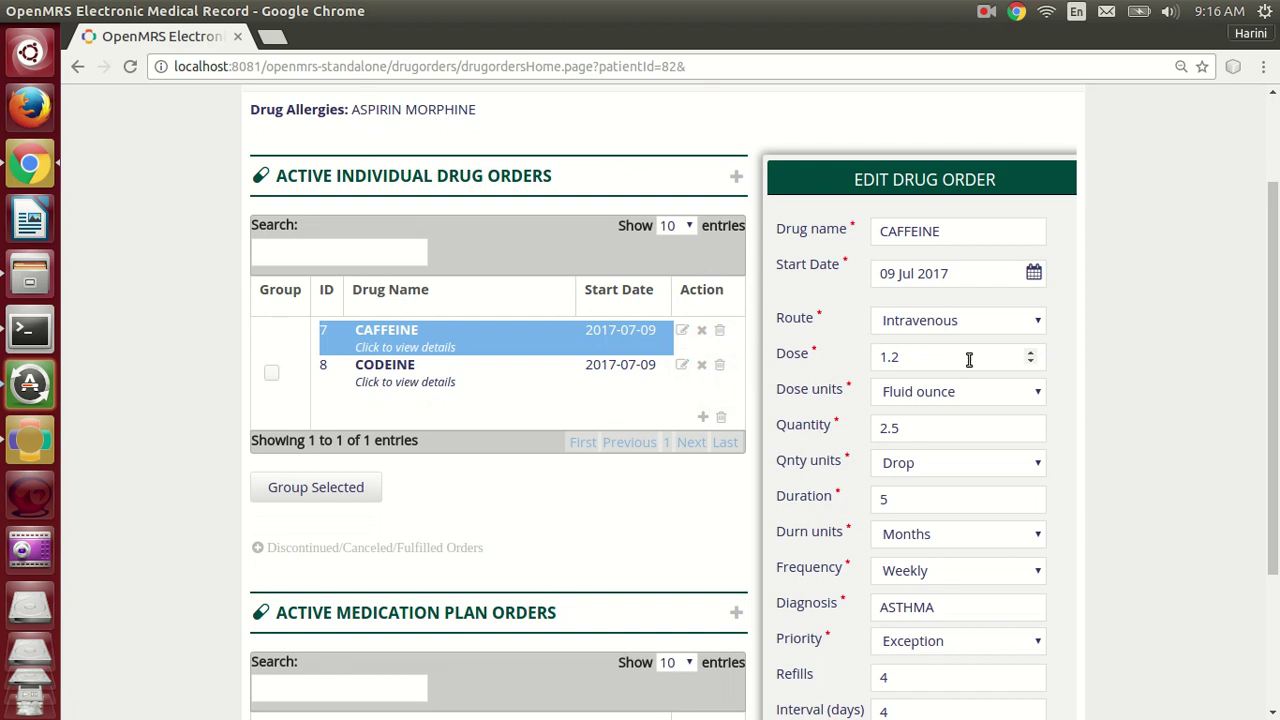
pyautogui.scroll(-1, 970, 360)
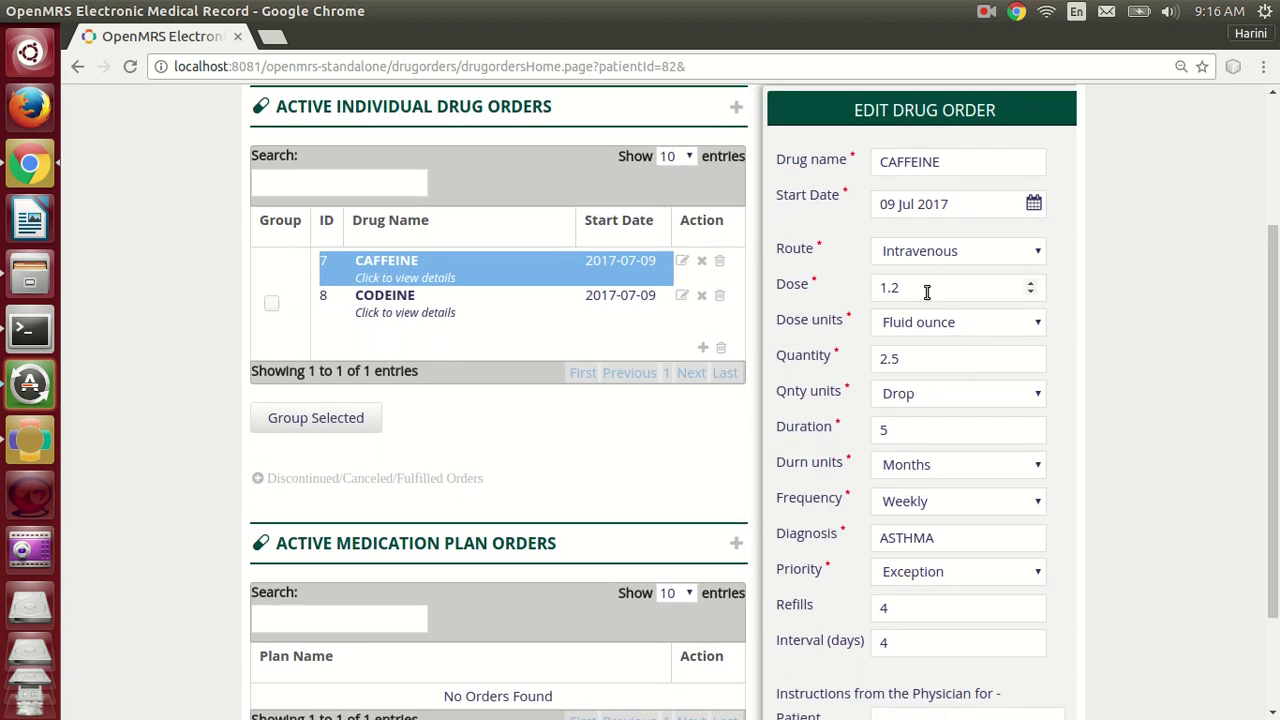
pyautogui.click(927, 291)
pyautogui.press('BackSpace')
pyautogui.write('4')
pyautogui.click(961, 331)
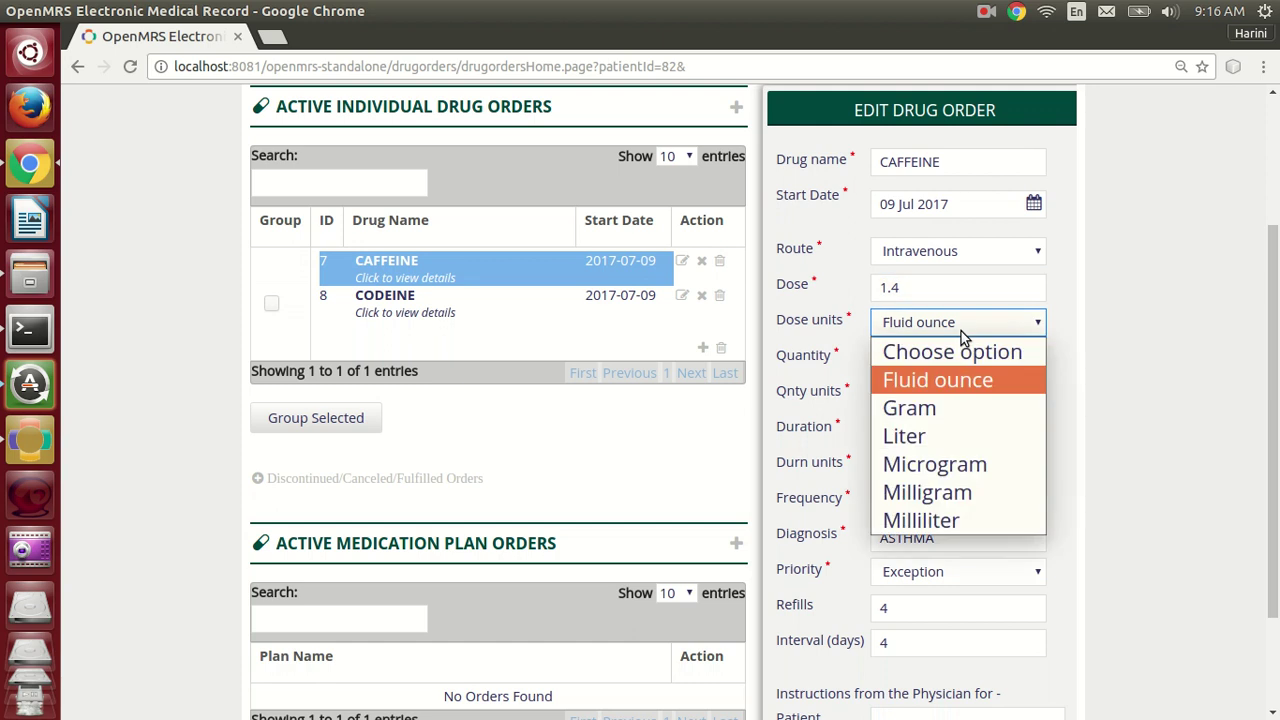
pyautogui.click(954, 418)
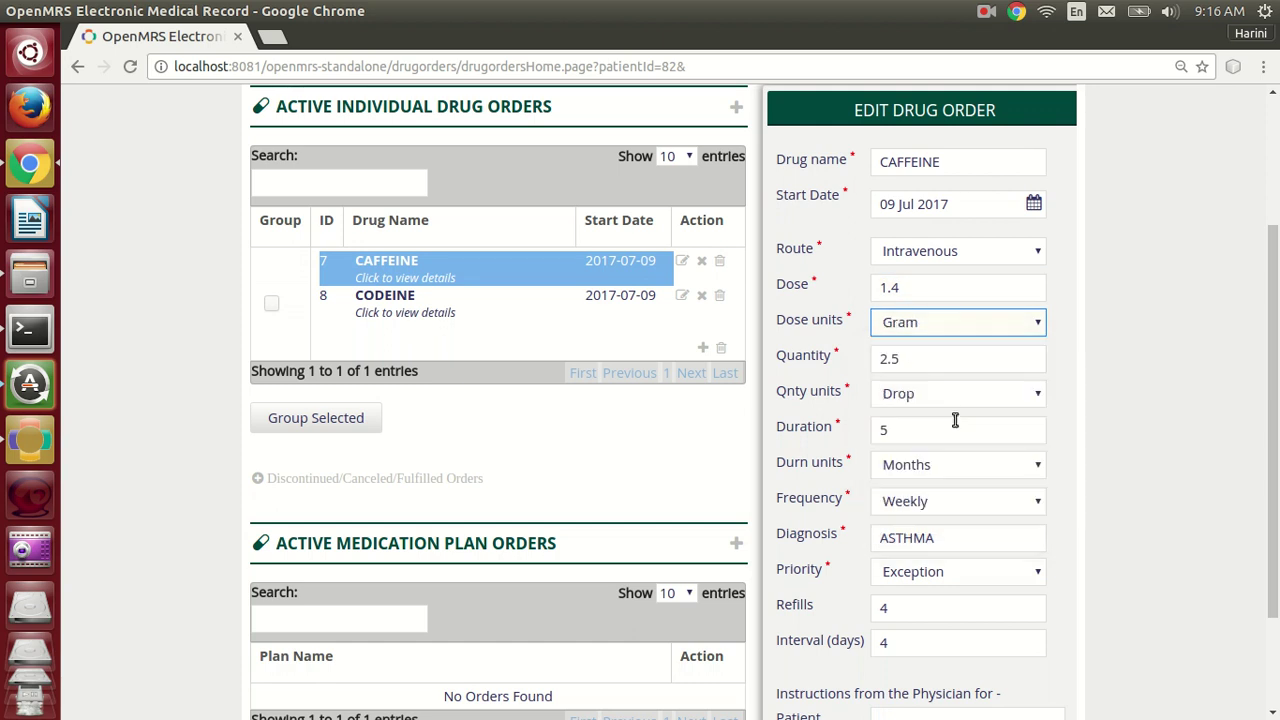
# Step: Set the CAFFEINE order's quantity to 2.8 and its duration to 4
pyautogui.click(936, 361)
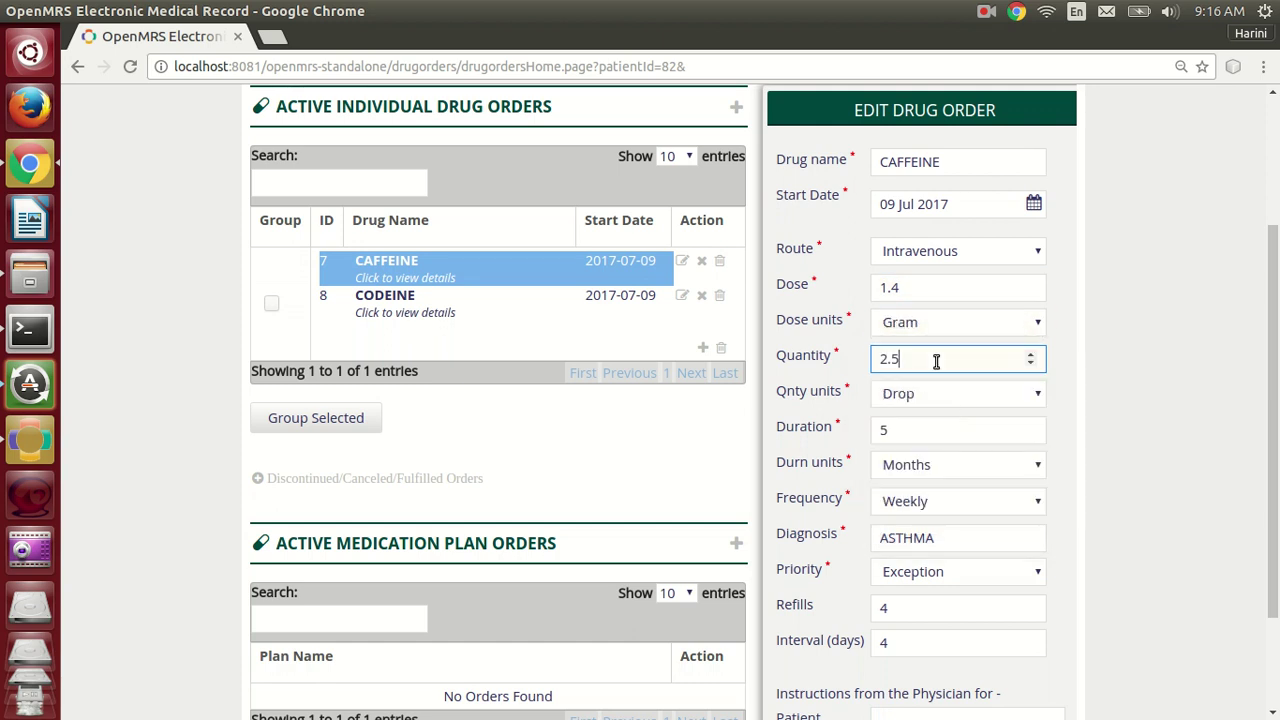
pyautogui.press('BackSpace')
pyautogui.write('7')
pyautogui.press('BackSpace')
pyautogui.write('8')
pyautogui.click(942, 434)
pyautogui.press('BackSpace')
pyautogui.write('4')
pyautogui.click(828, 545)
# Step: Enter "After dinner with water." as the physician's instruction for the patient on the CAFFEINE order
pyautogui.scroll(-3, 829, 545)
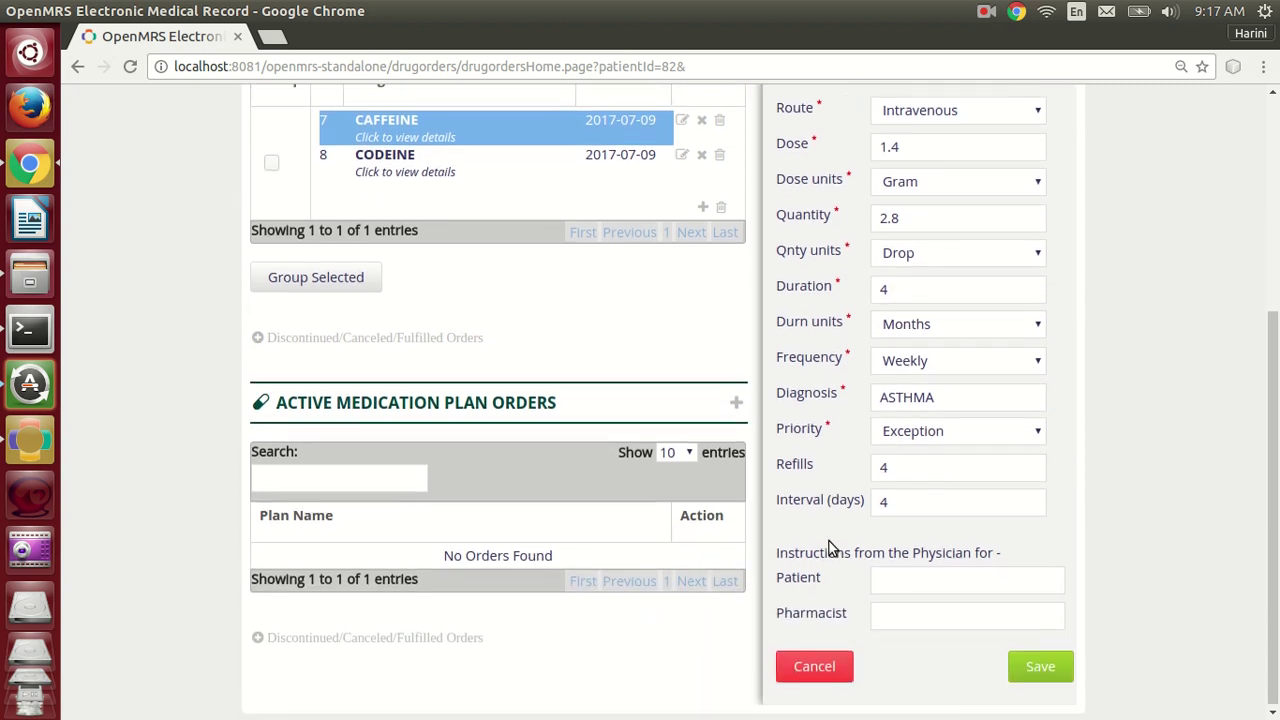
pyautogui.click(917, 580)
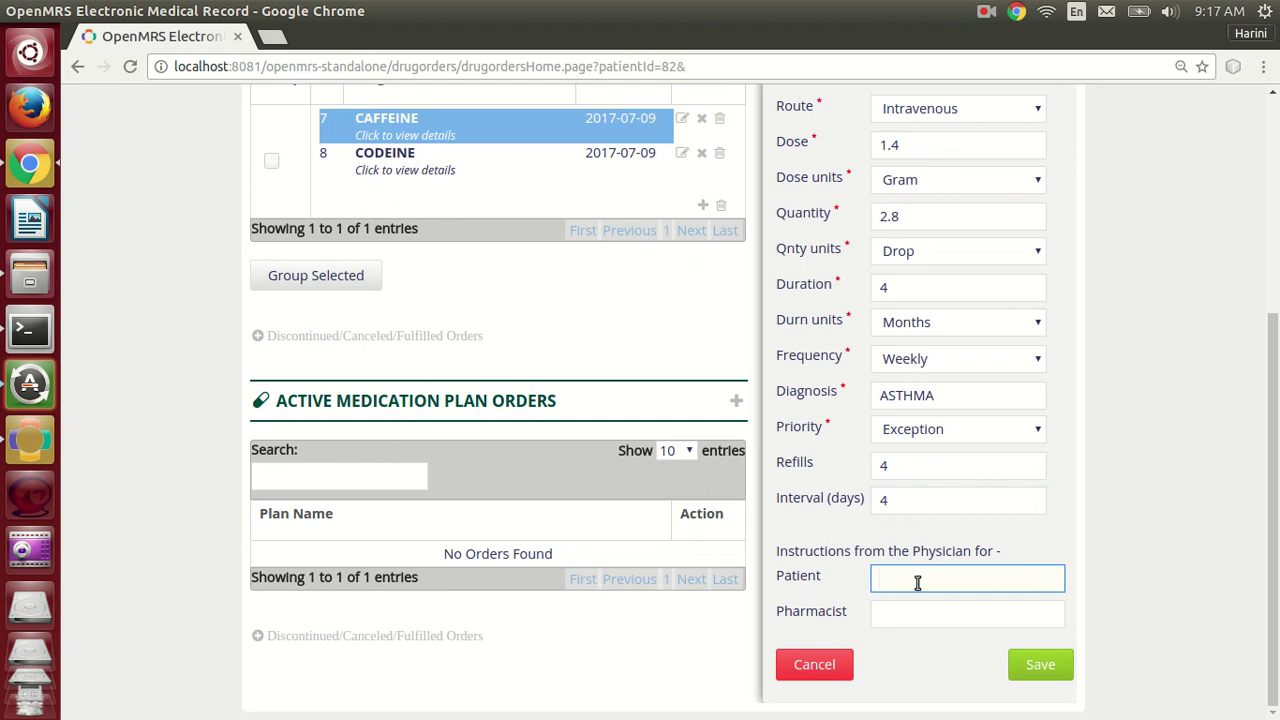
pyautogui.write('After dinner with water.')
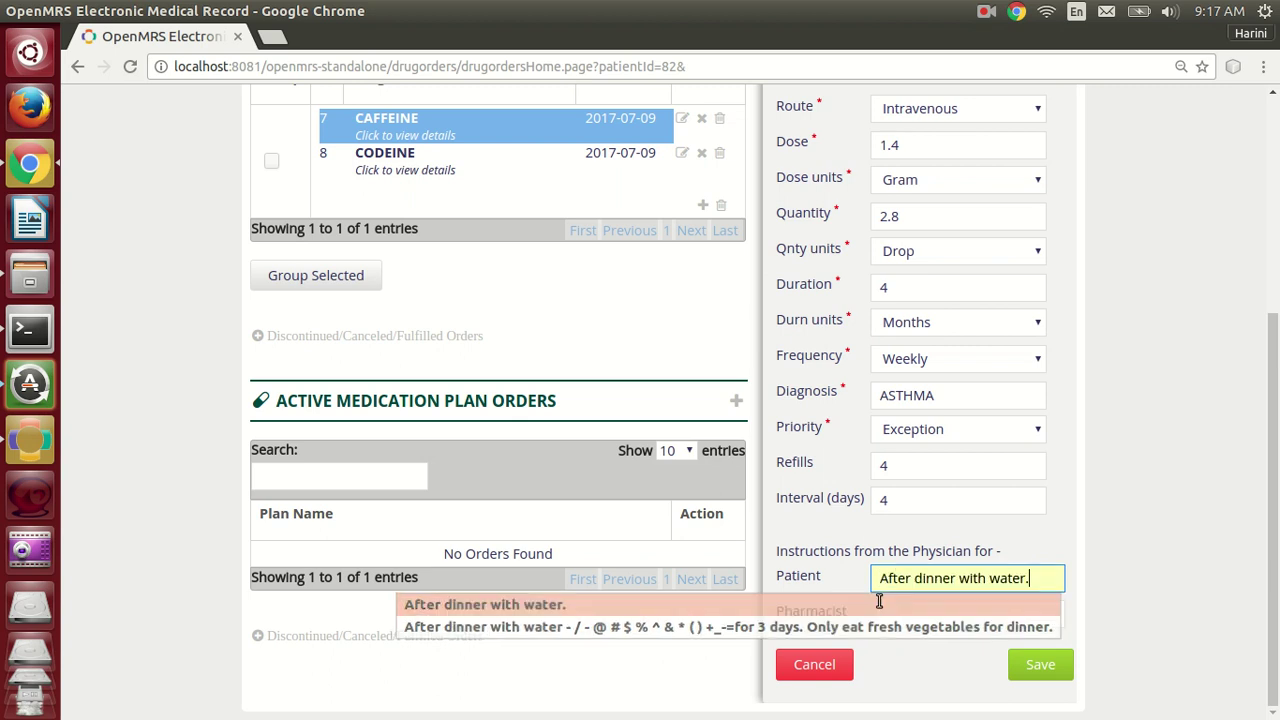
pyautogui.click(879, 602)
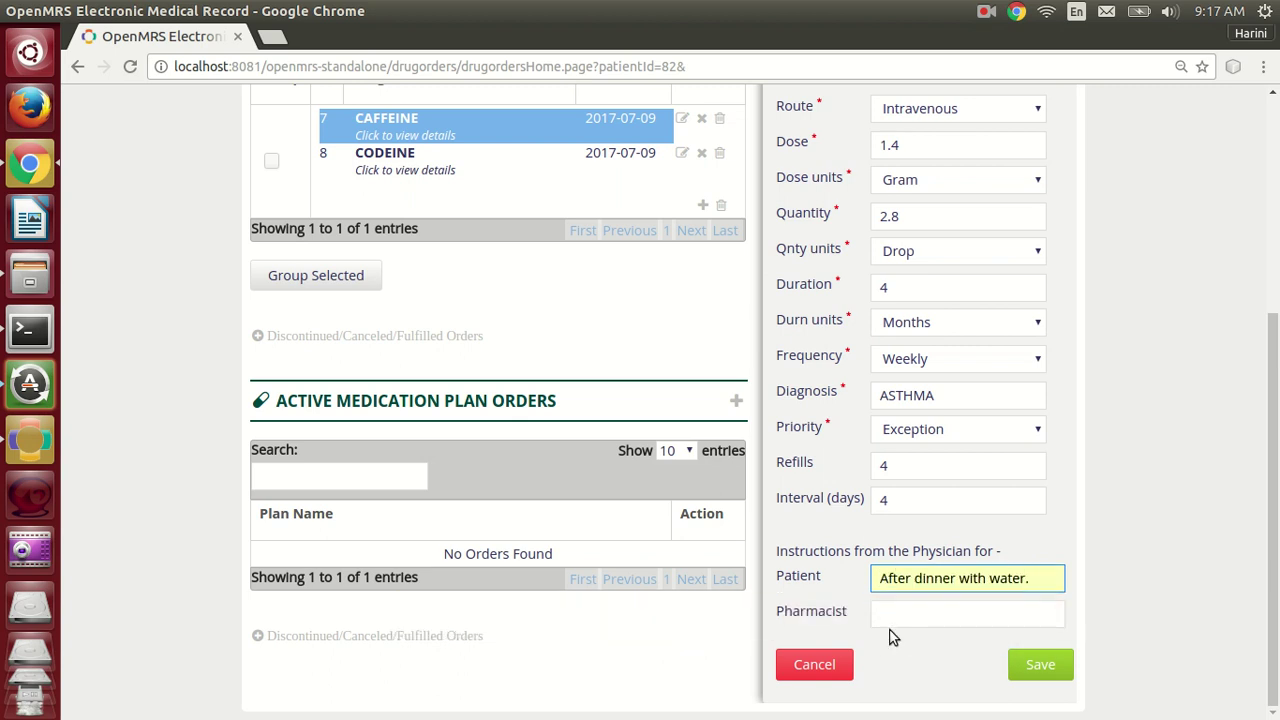
# Step: Enter "Replace with Crocin if unavailable." as the CAFFEINE order's pharmacist instruction and save the order changes
pyautogui.click(899, 617)
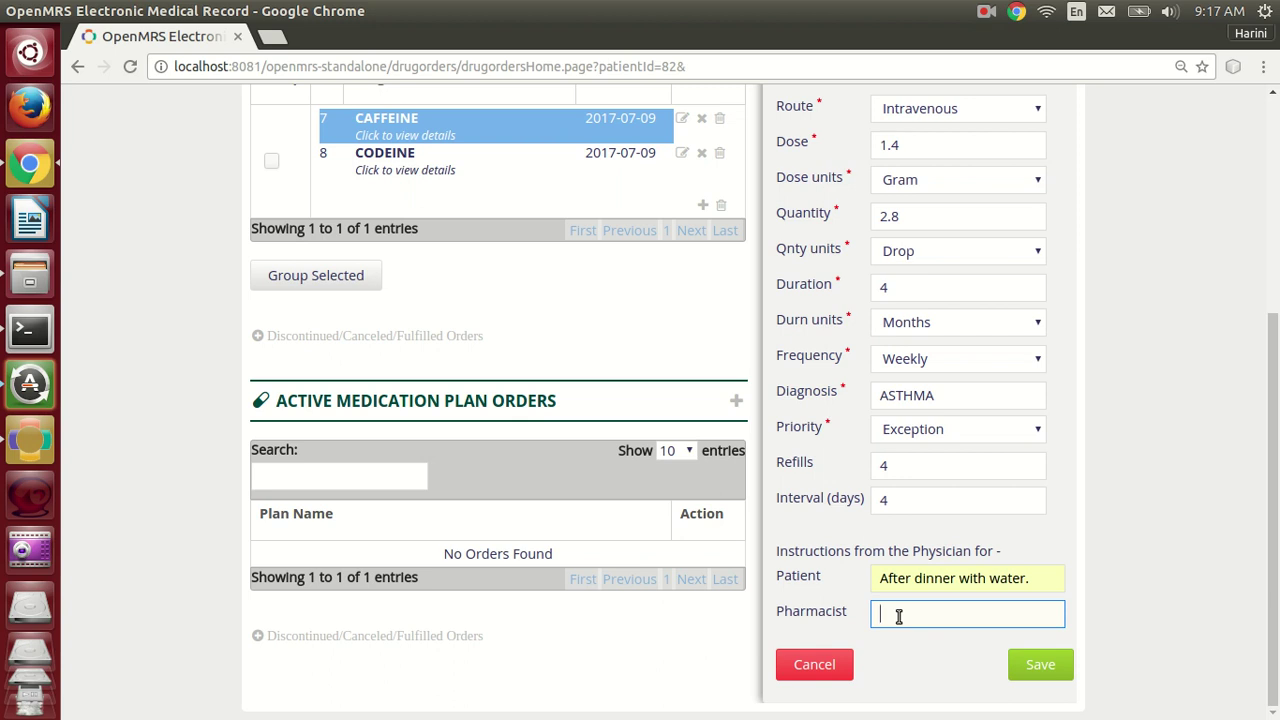
pyautogui.write('R')
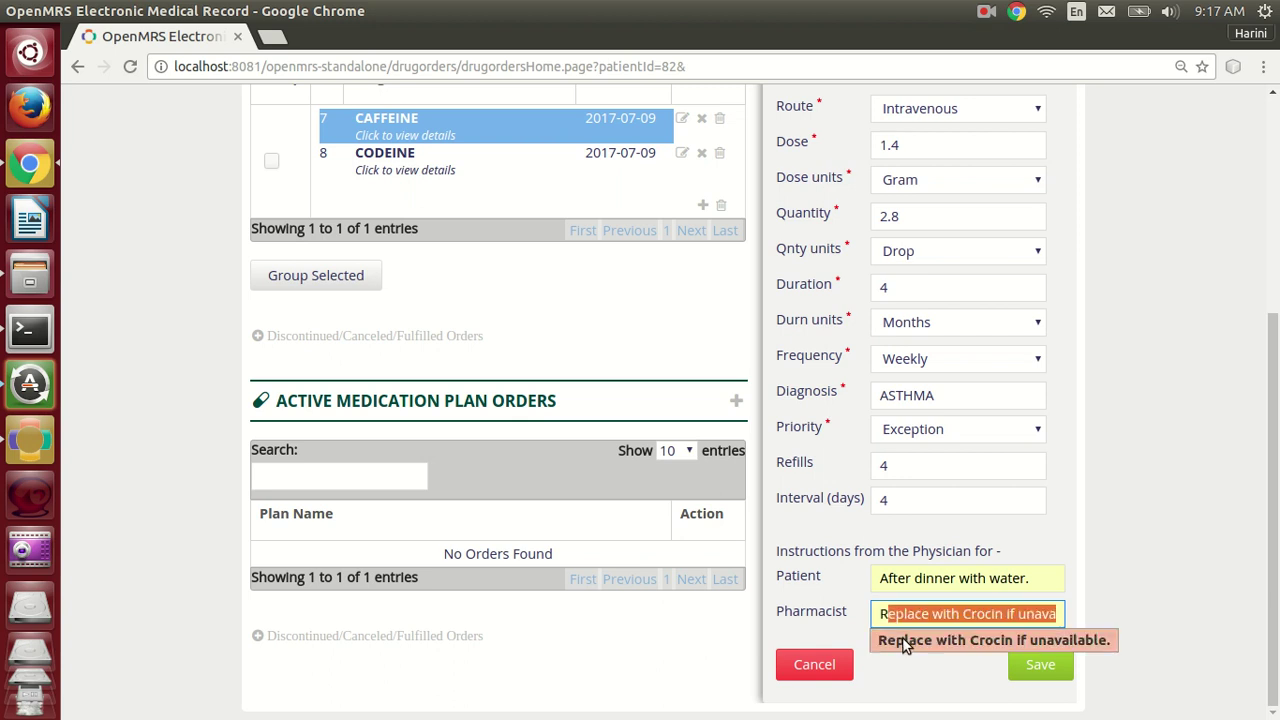
pyautogui.click(904, 638)
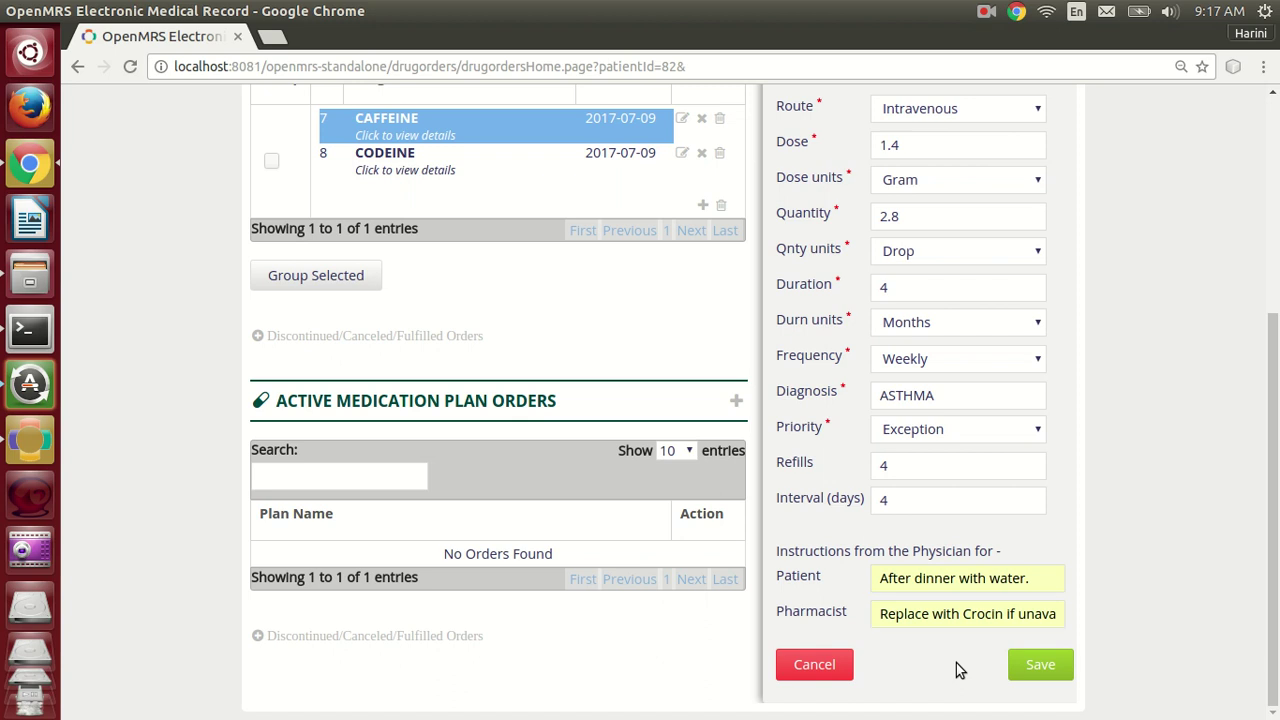
pyautogui.scroll(3, 956, 663)
pyautogui.scroll(-3, 957, 664)
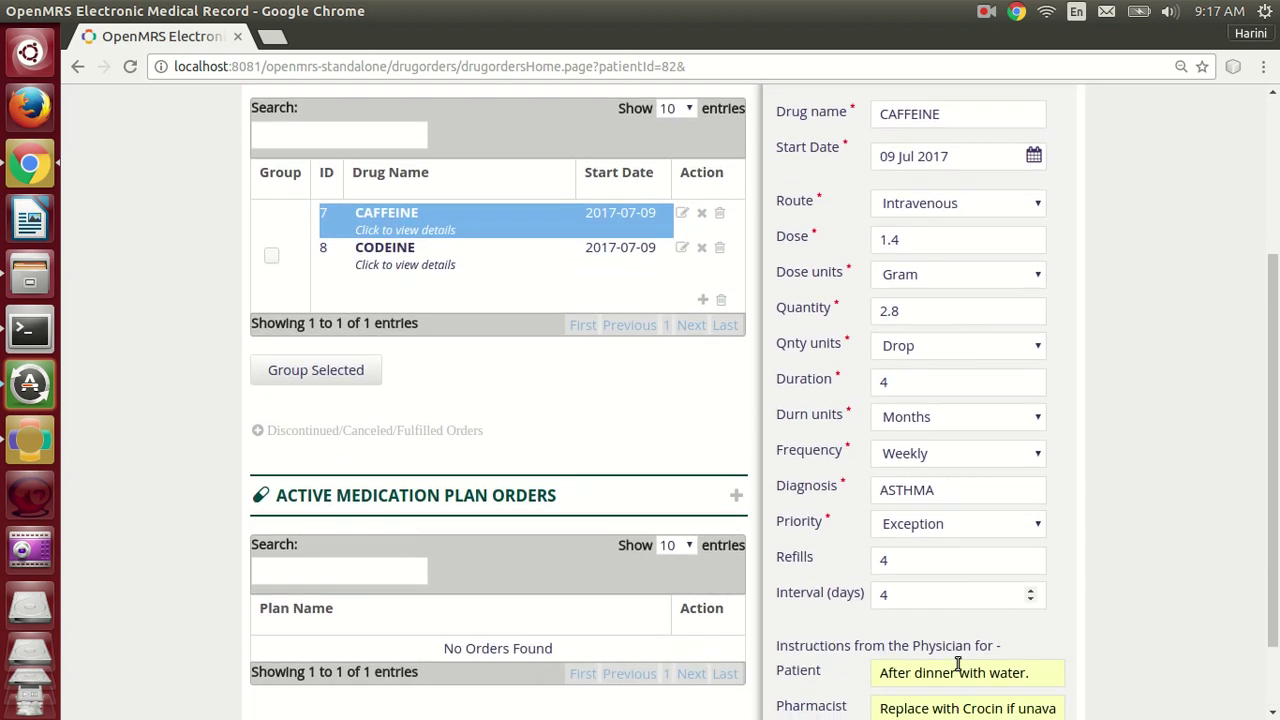
pyautogui.click(1053, 670)
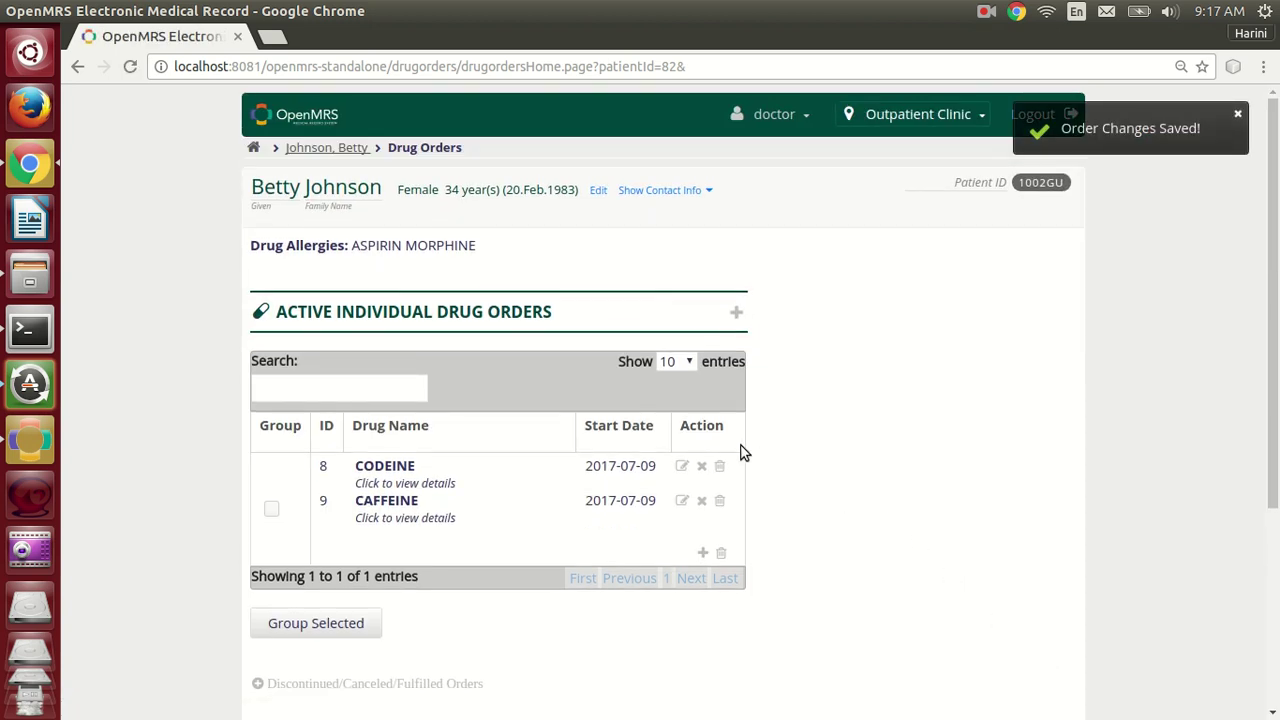
# Step: Open the CODEINE order for editing and enter "After dinner with water." as its patient instruction
pyautogui.click(683, 470)
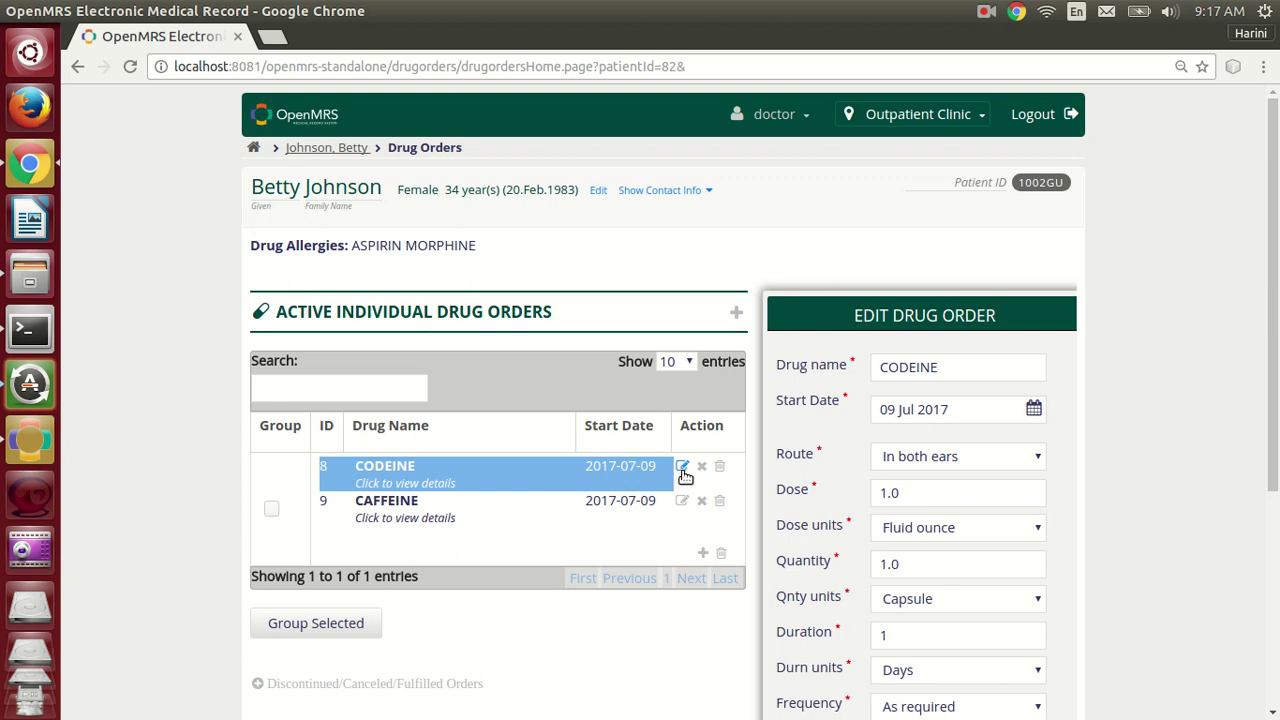
pyautogui.scroll(-5, 925, 400)
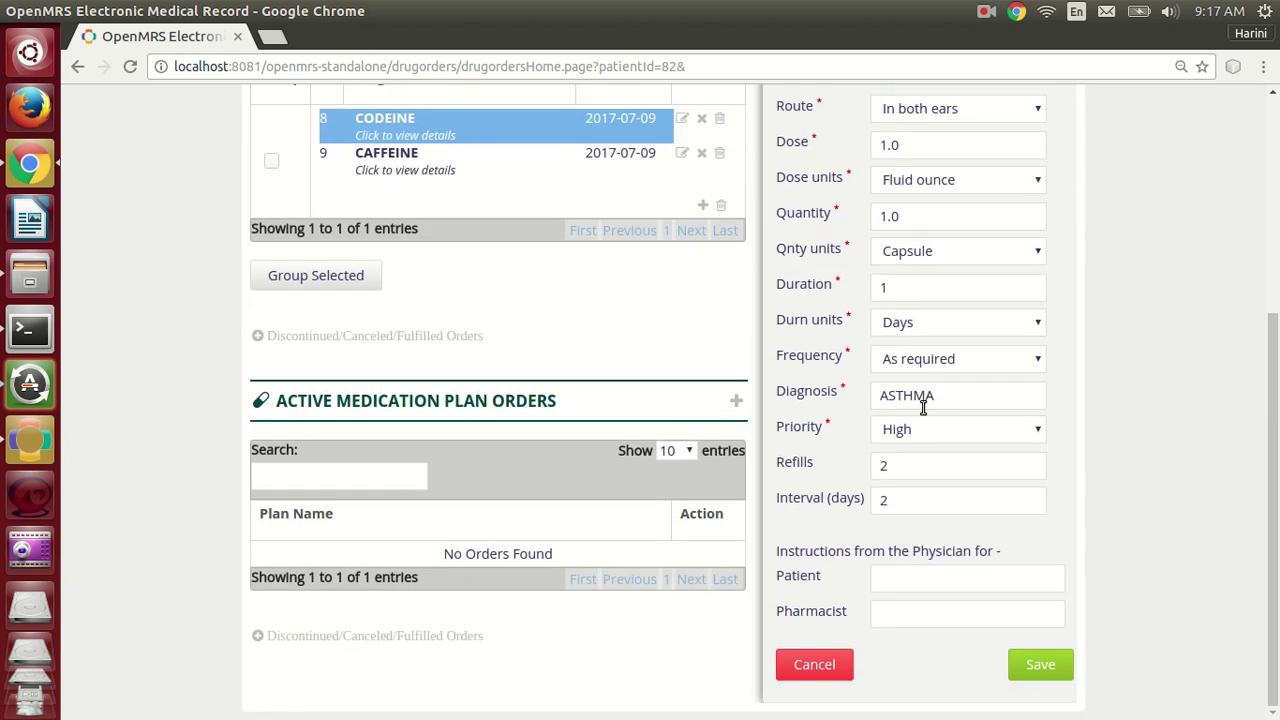
pyautogui.click(907, 576)
pyautogui.write('A')
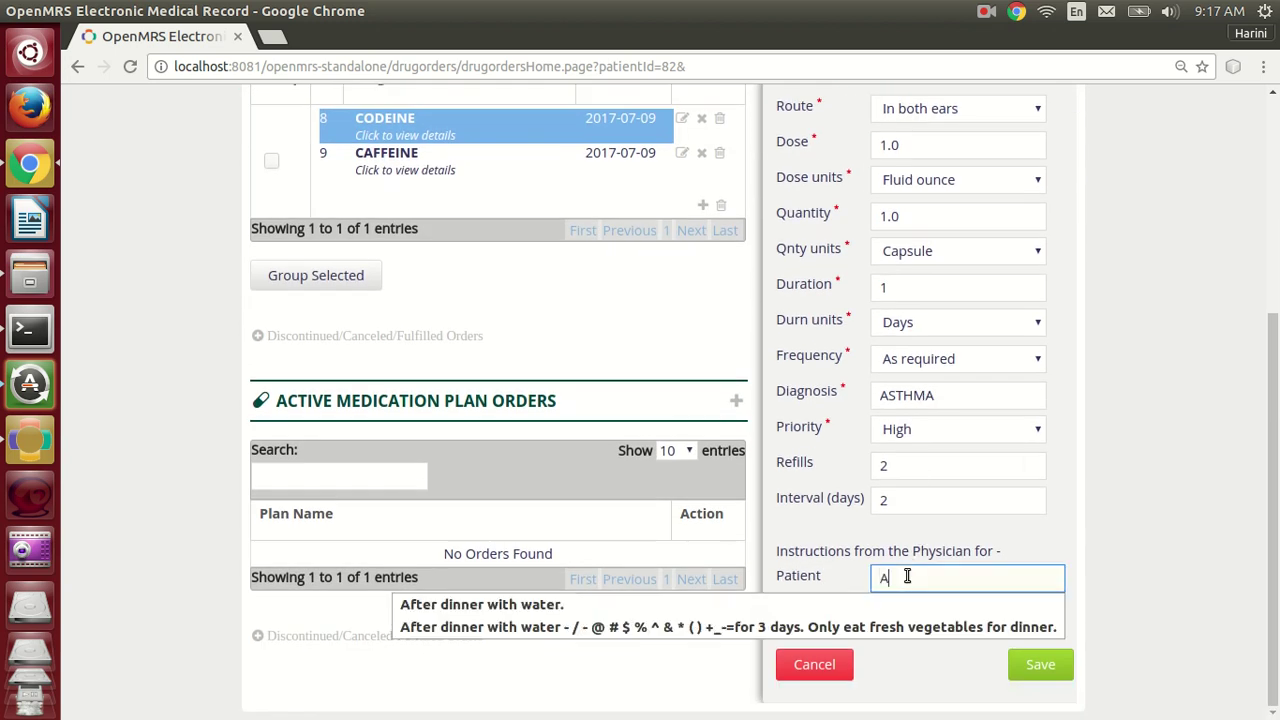
pyautogui.click(881, 597)
# Step: Enter "Replace with Crocin if unavailable." as the CODEINE order's pharmacist instruction, check the order's fields, and save the changes
pyautogui.click(909, 625)
pyautogui.write('Replace with Crocin if unava')
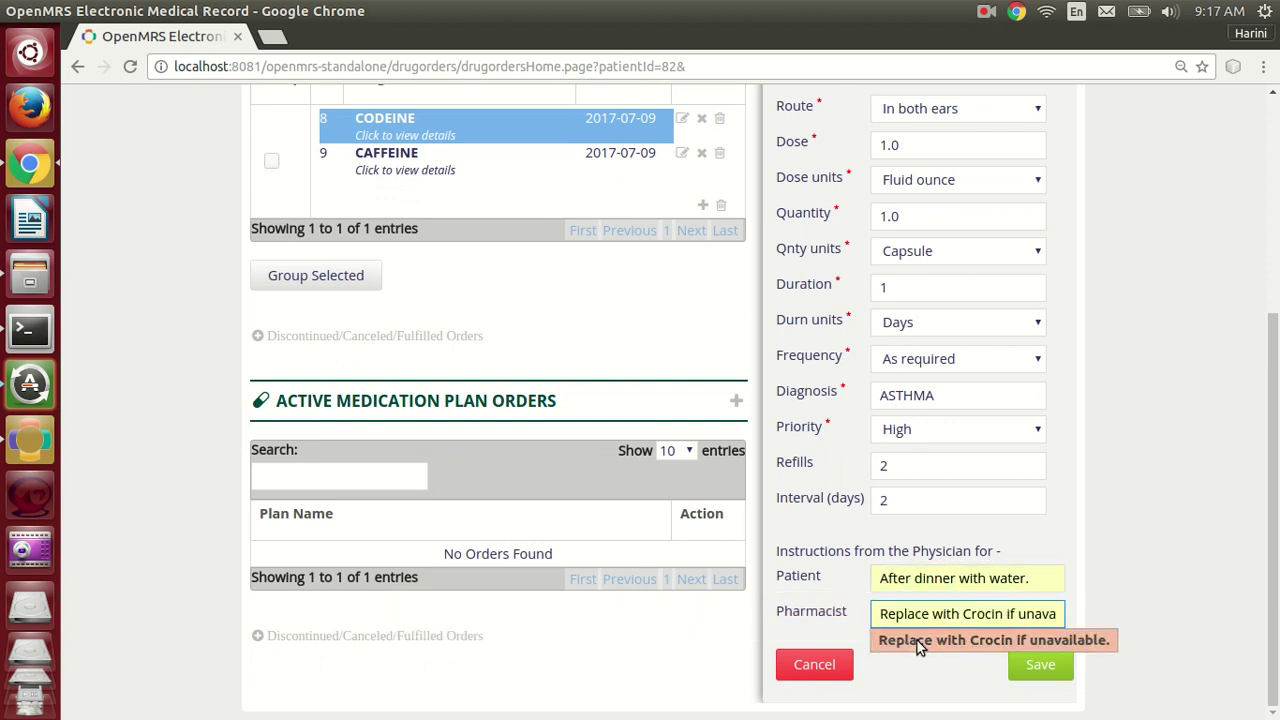
pyautogui.click(917, 642)
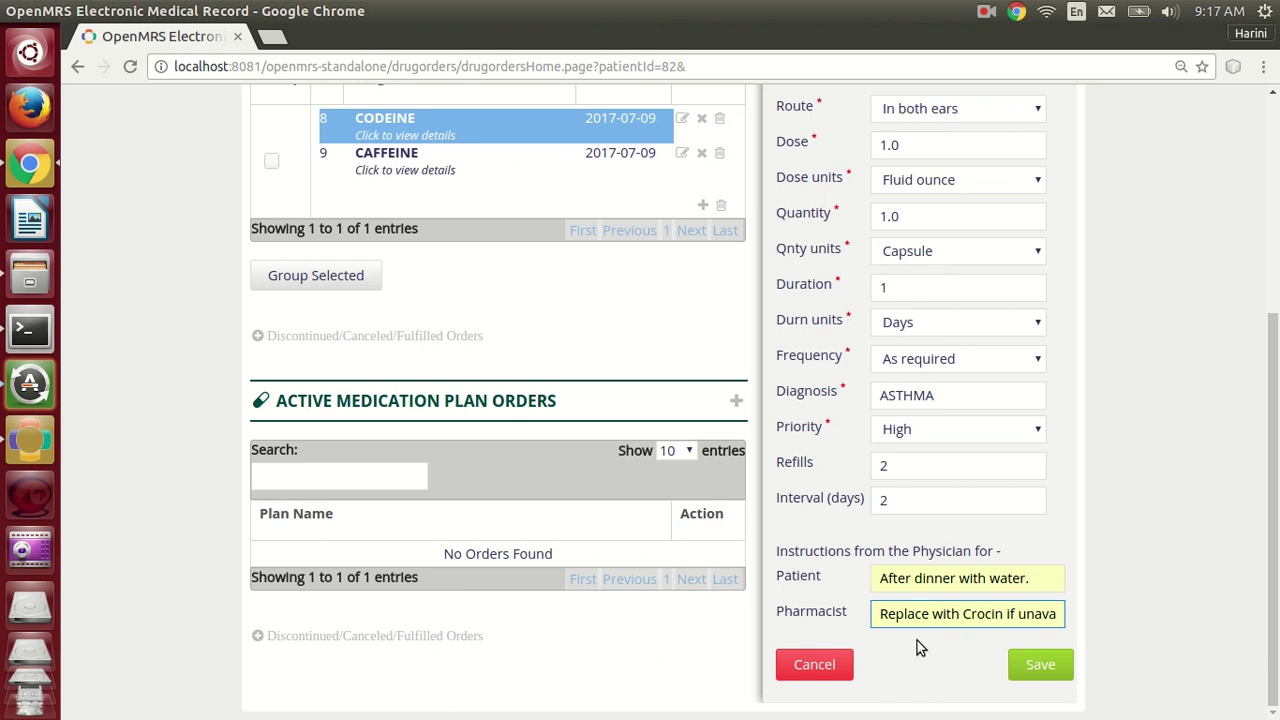
pyautogui.click(974, 647)
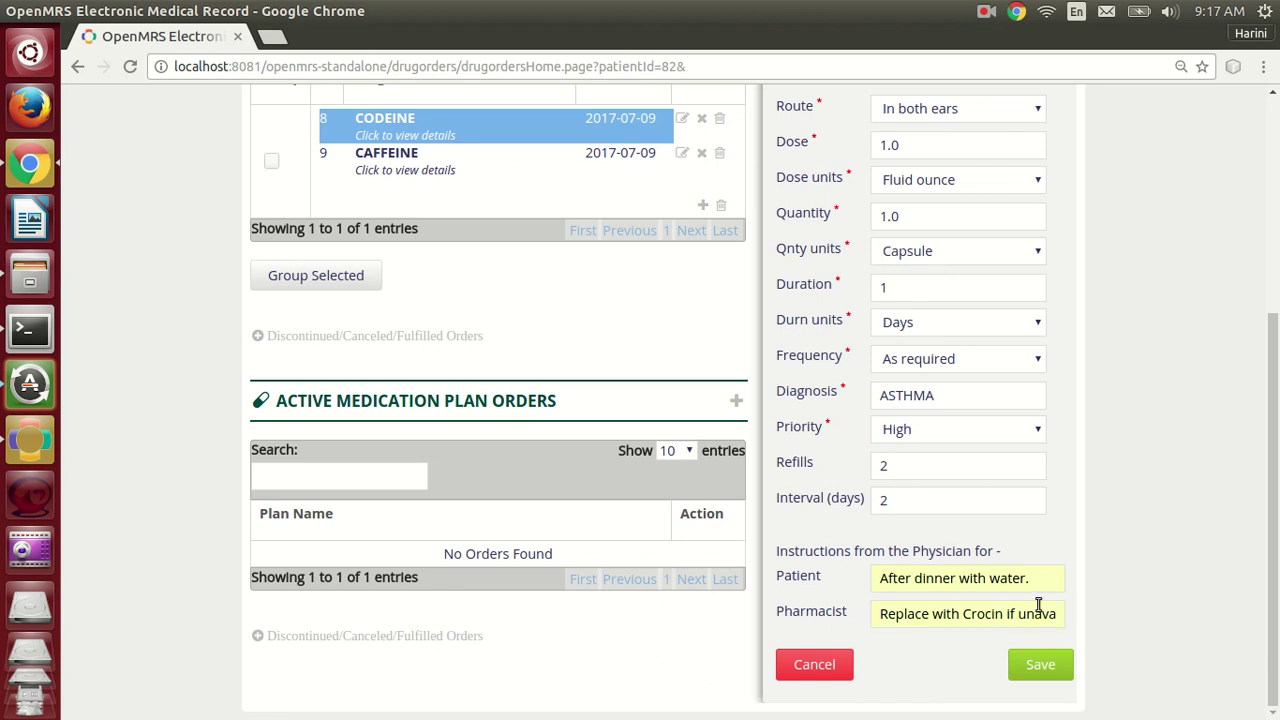
pyautogui.moveTo(1051, 627); pyautogui.dragTo(1097, 622)
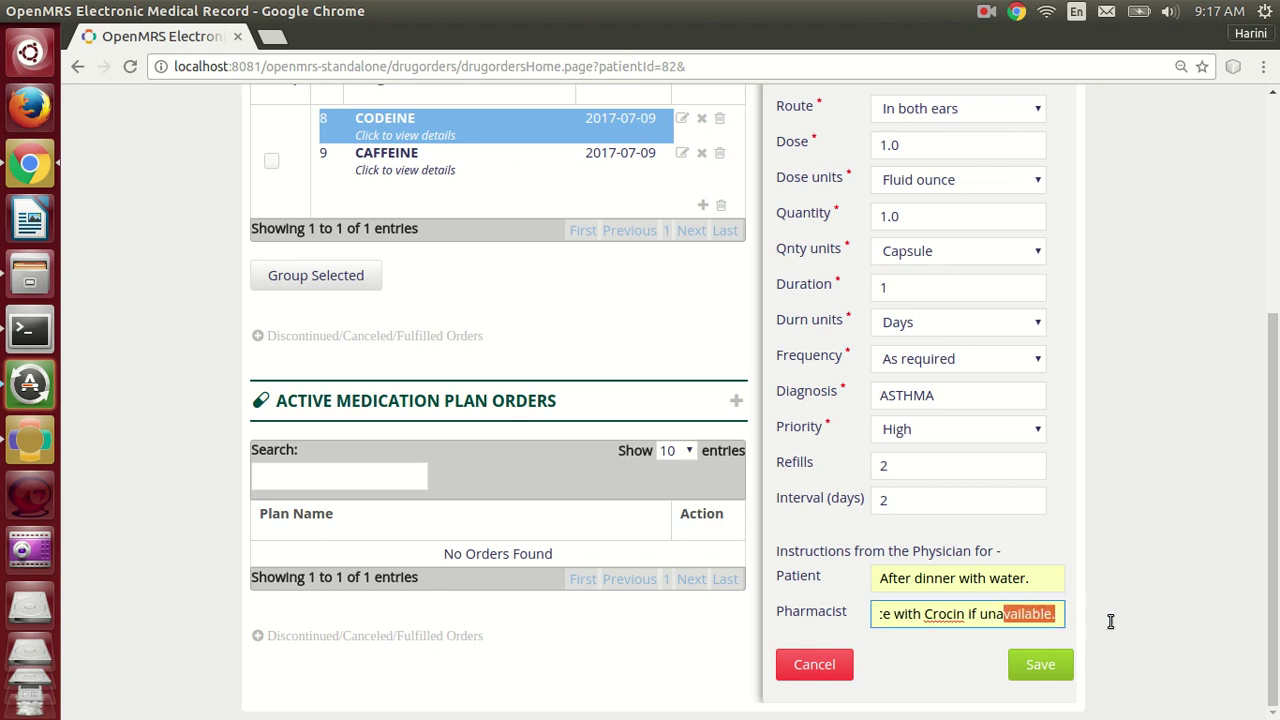
pyautogui.click(959, 642)
pyautogui.scroll(3, 959, 642)
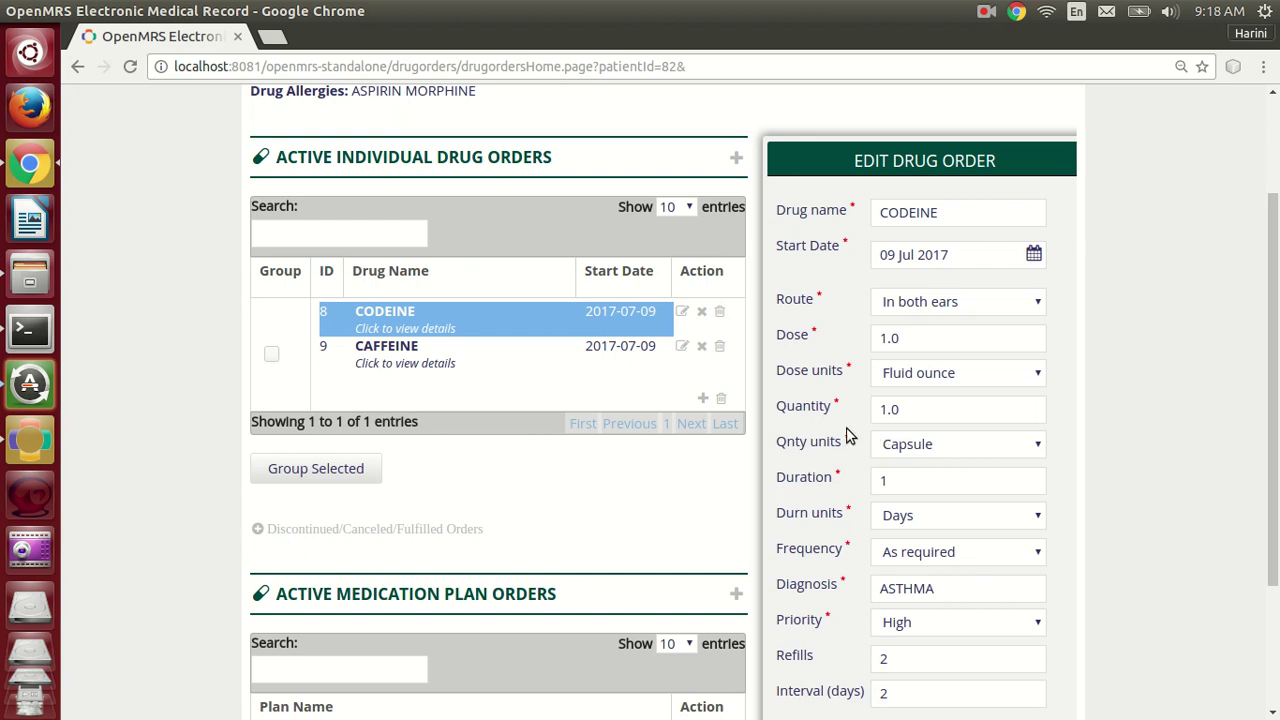
pyautogui.scroll(-4, 840, 435)
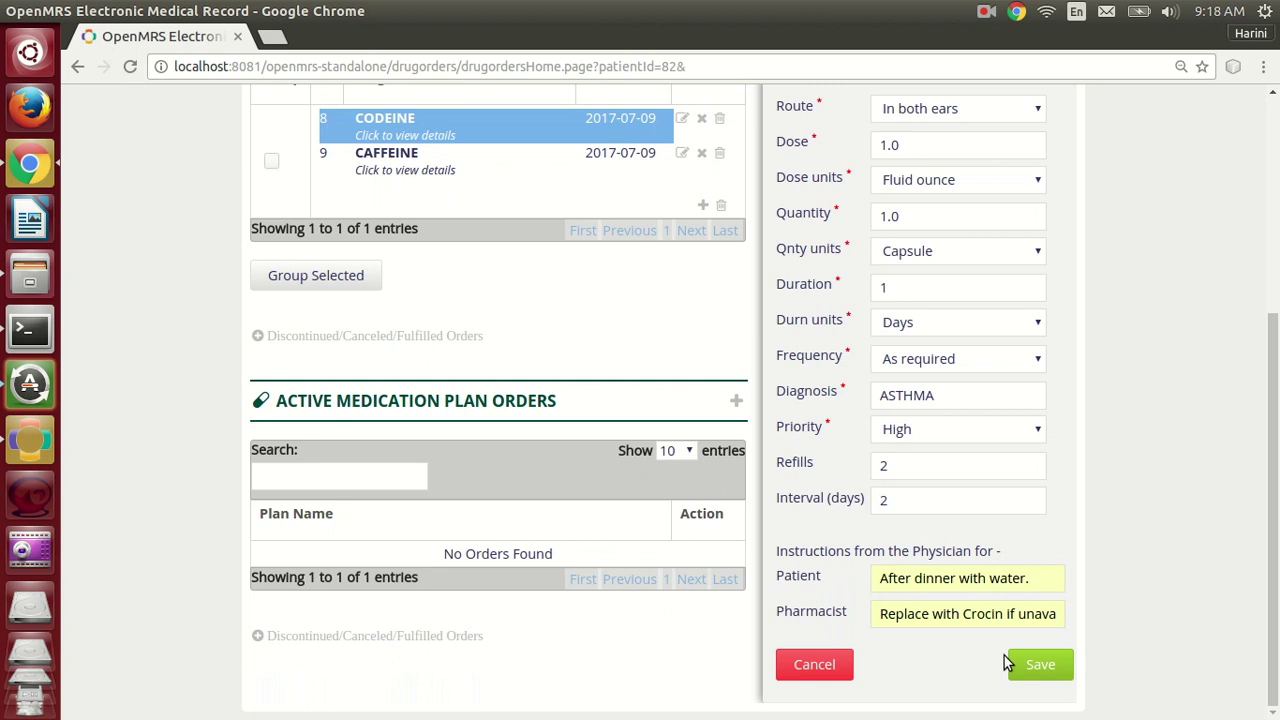
pyautogui.click(1030, 668)
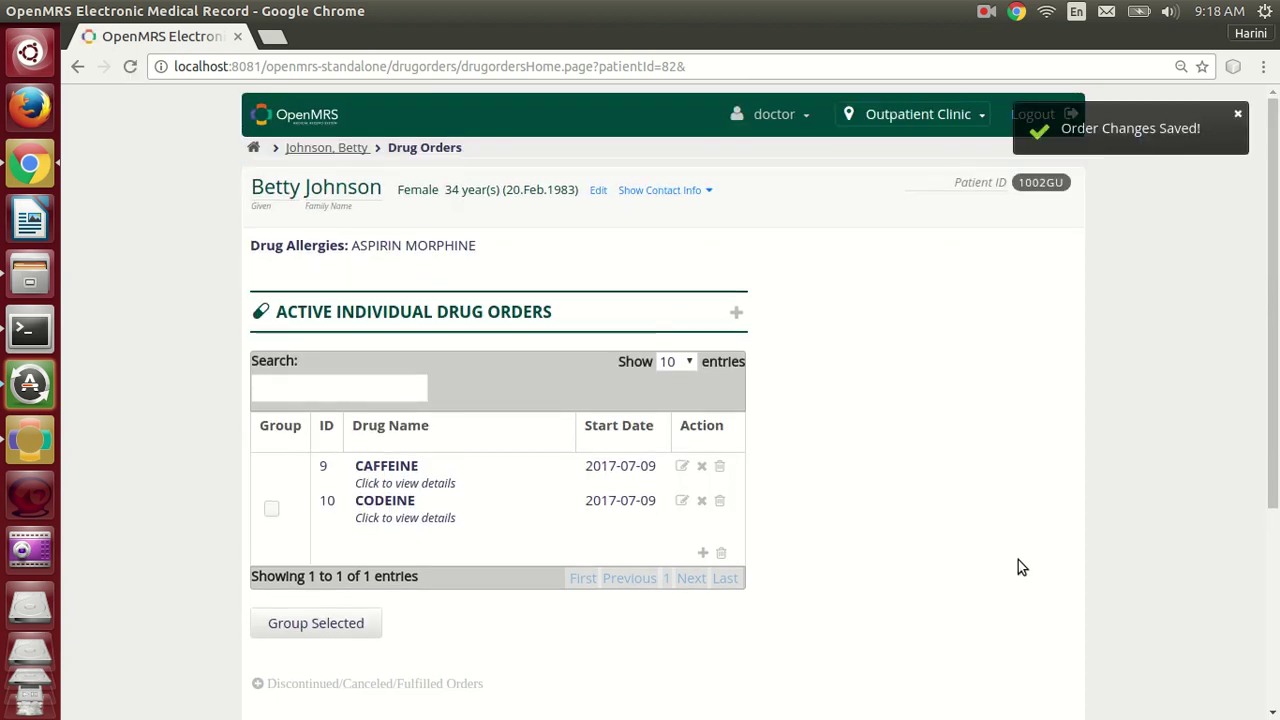
# Step: View the saved CAFFEINE order's details through to the patient and pharmacist instructions, and close the view
pyautogui.click(641, 481)
pyautogui.scroll(-1, 1120, 484)
pyautogui.scroll(-1, 1120, 484)
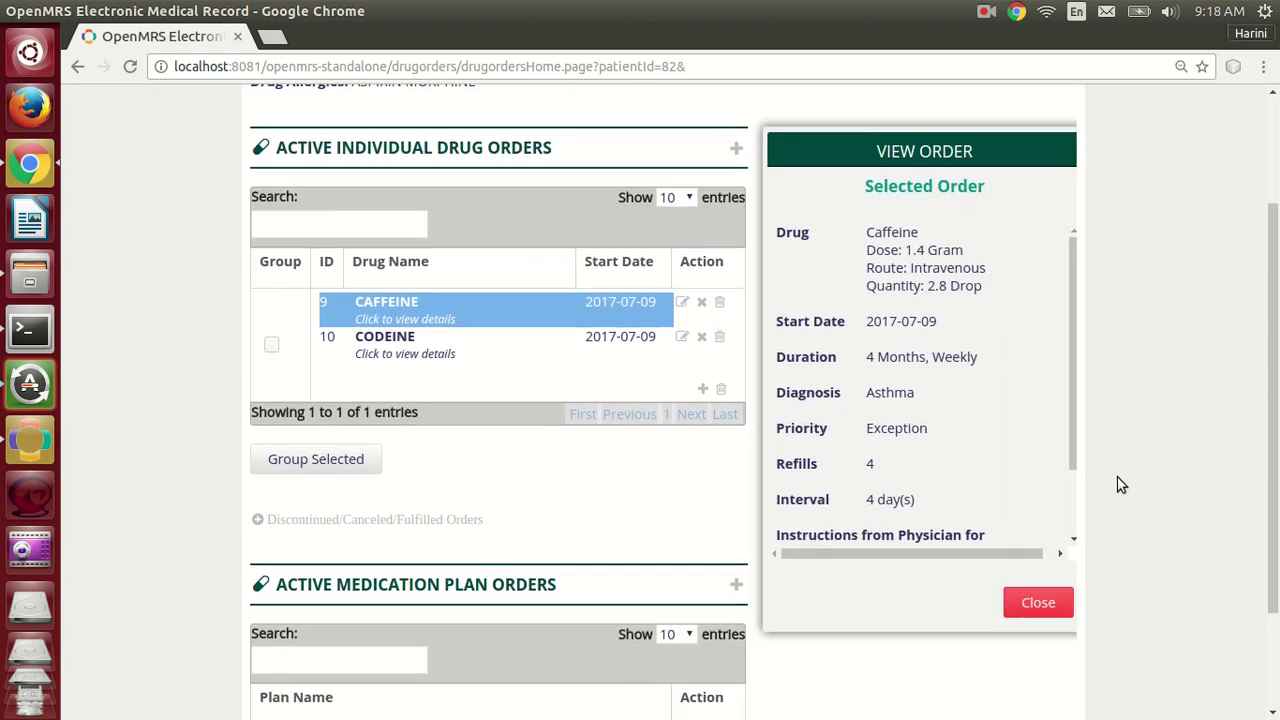
pyautogui.scroll(-5, 943, 400)
pyautogui.scroll(1, 943, 400)
pyautogui.hscroll(1, 943, 400)
pyautogui.scroll(-1, 943, 400)
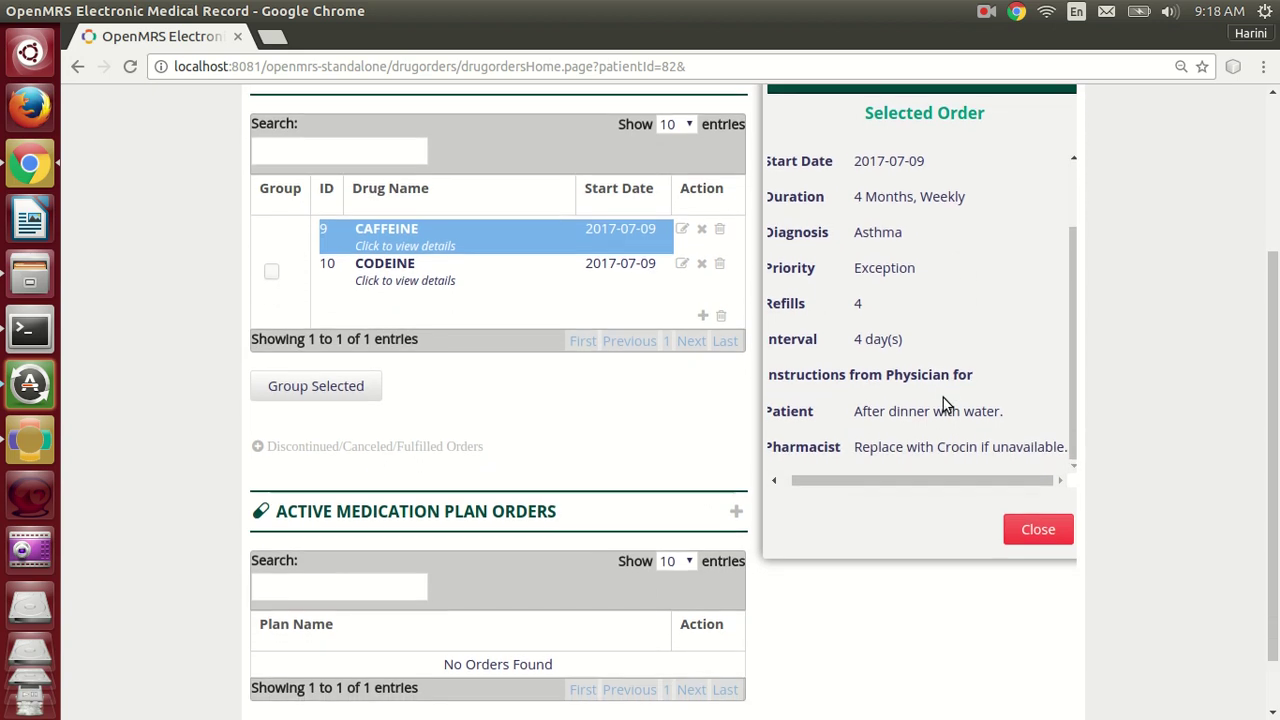
pyautogui.scroll(2, 927, 397)
pyautogui.hscroll(-1, 927, 397)
pyautogui.scroll(4, 927, 397)
pyautogui.scroll(-4, 930, 420)
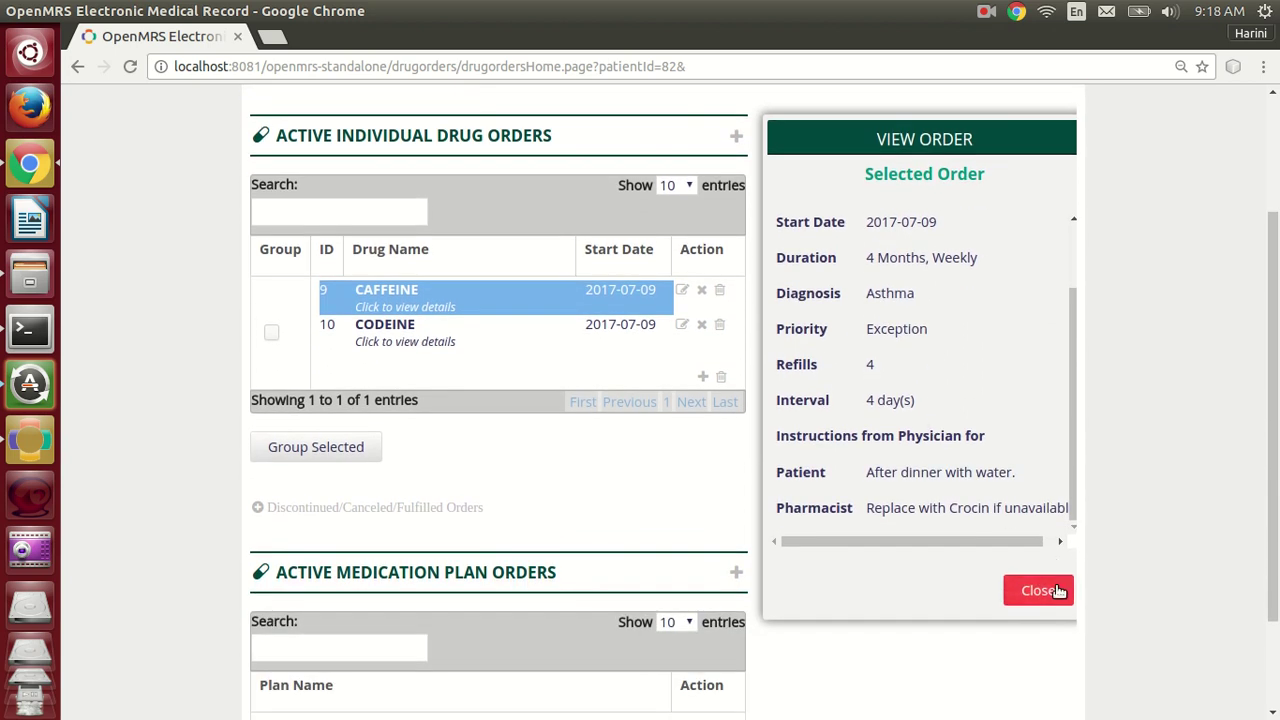
pyautogui.click(1040, 592)
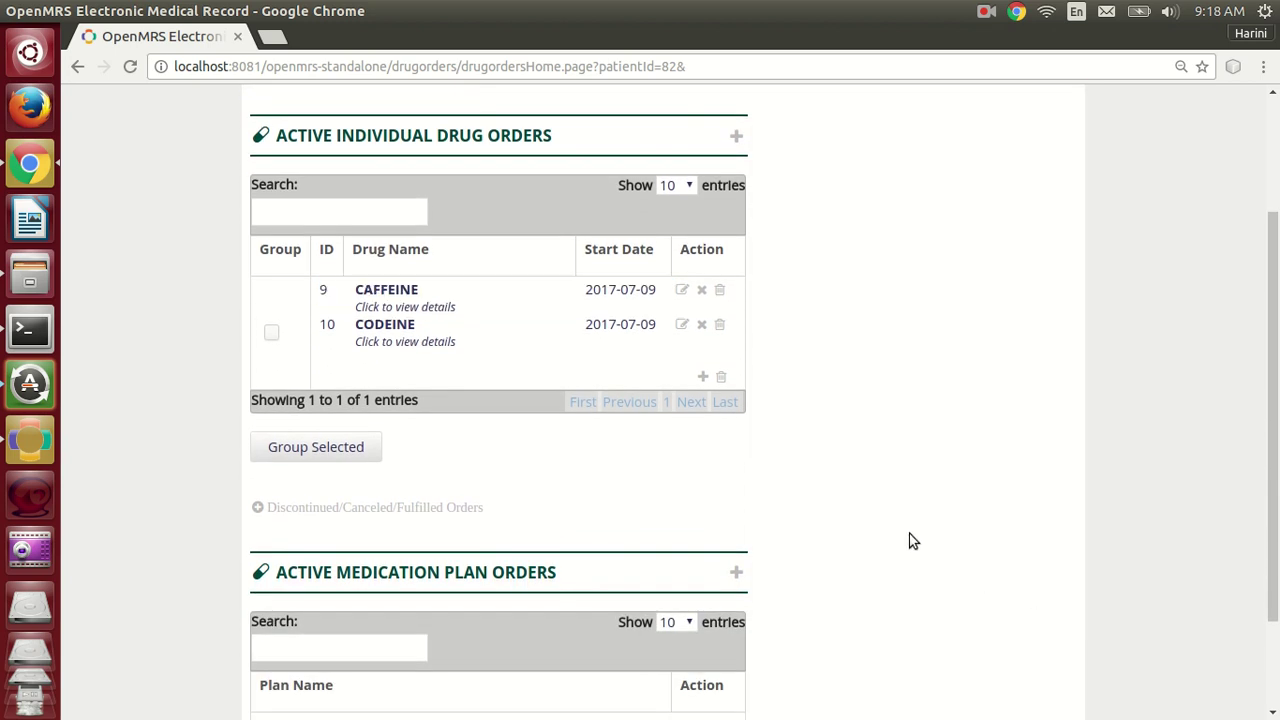
# Step: Discard only the CAFFEINE order from the active order group, excluding CODEINE, with "Recuperated" as the reason to discontinue
pyautogui.scroll(3, 917, 542)
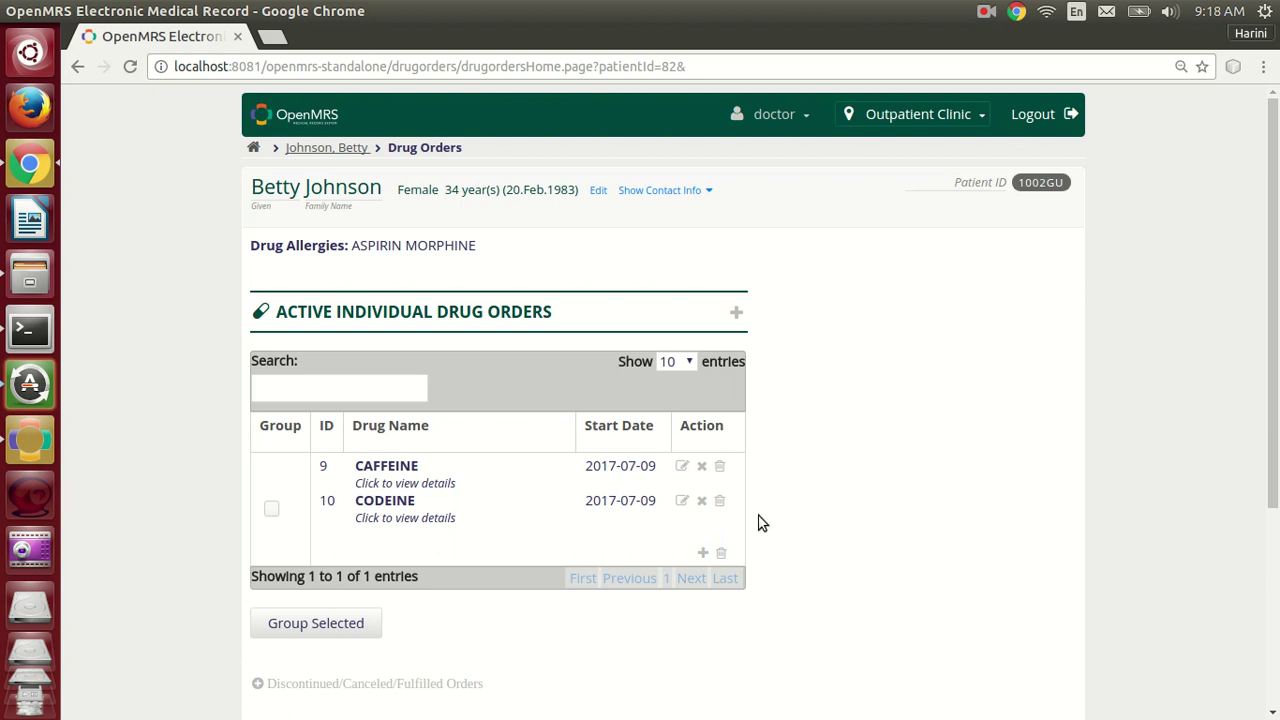
pyautogui.click(722, 555)
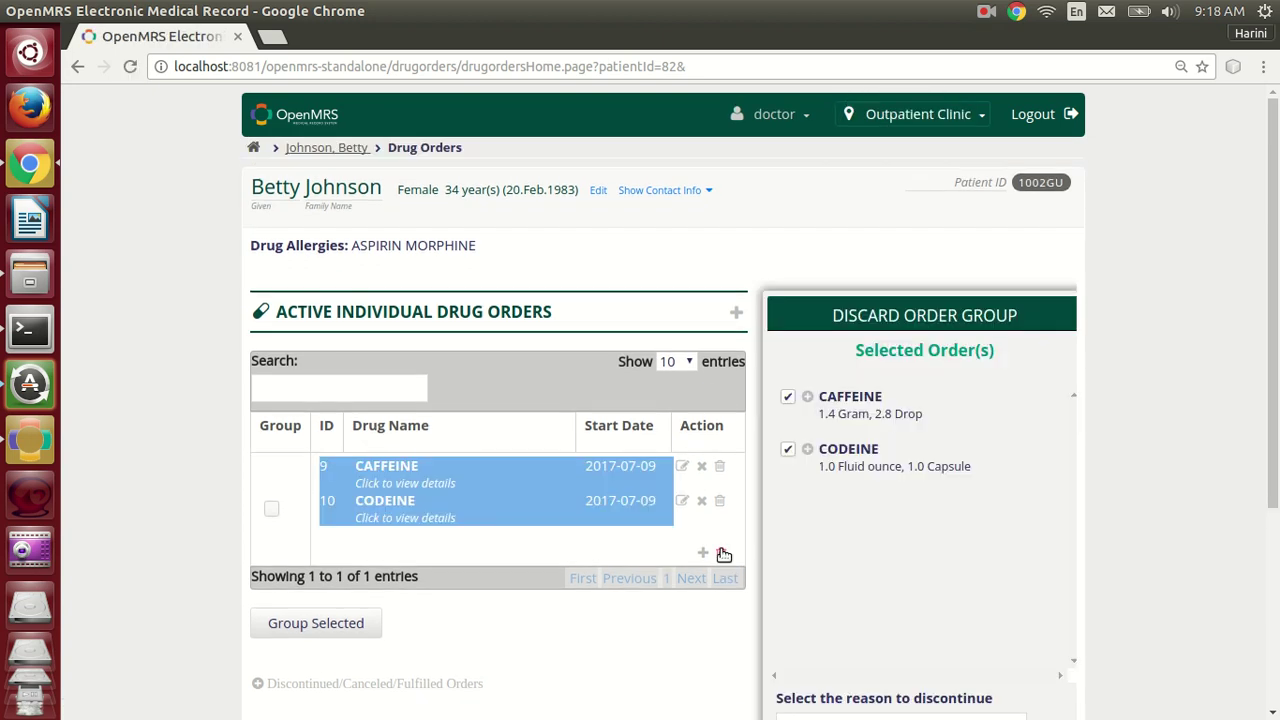
pyautogui.scroll(-2, 846, 498)
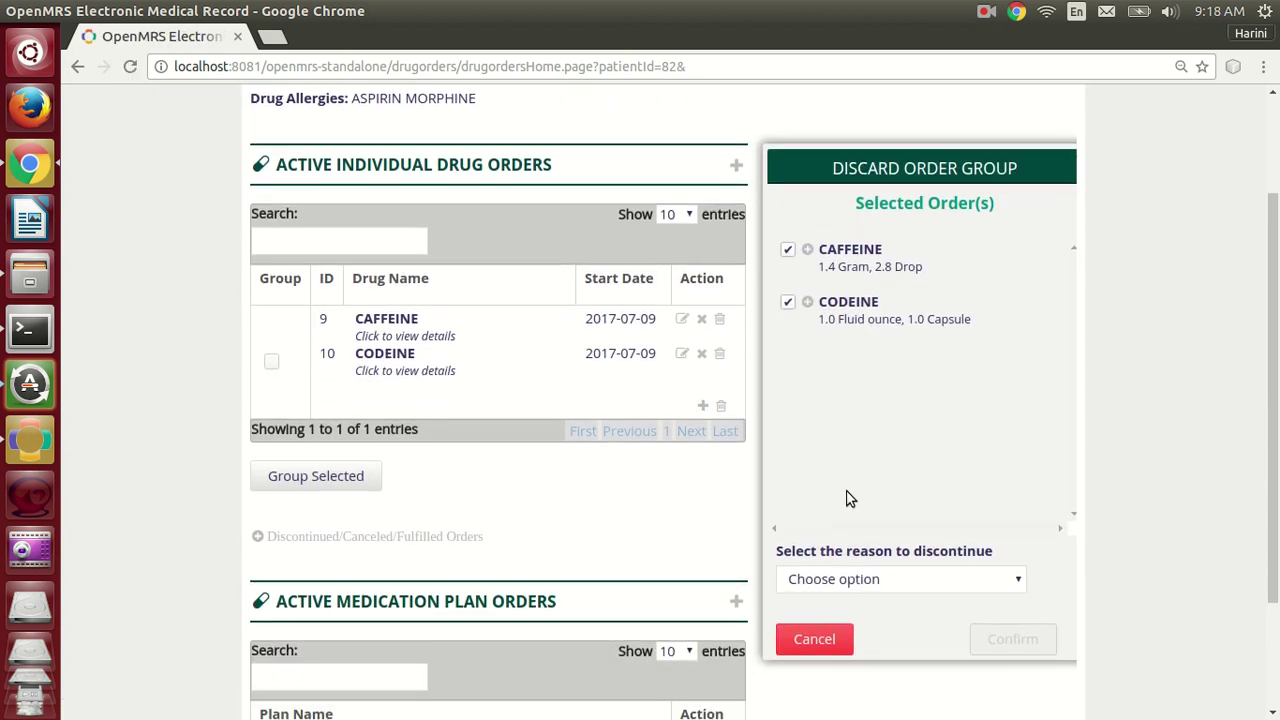
pyautogui.click(788, 304)
pyautogui.click(881, 583)
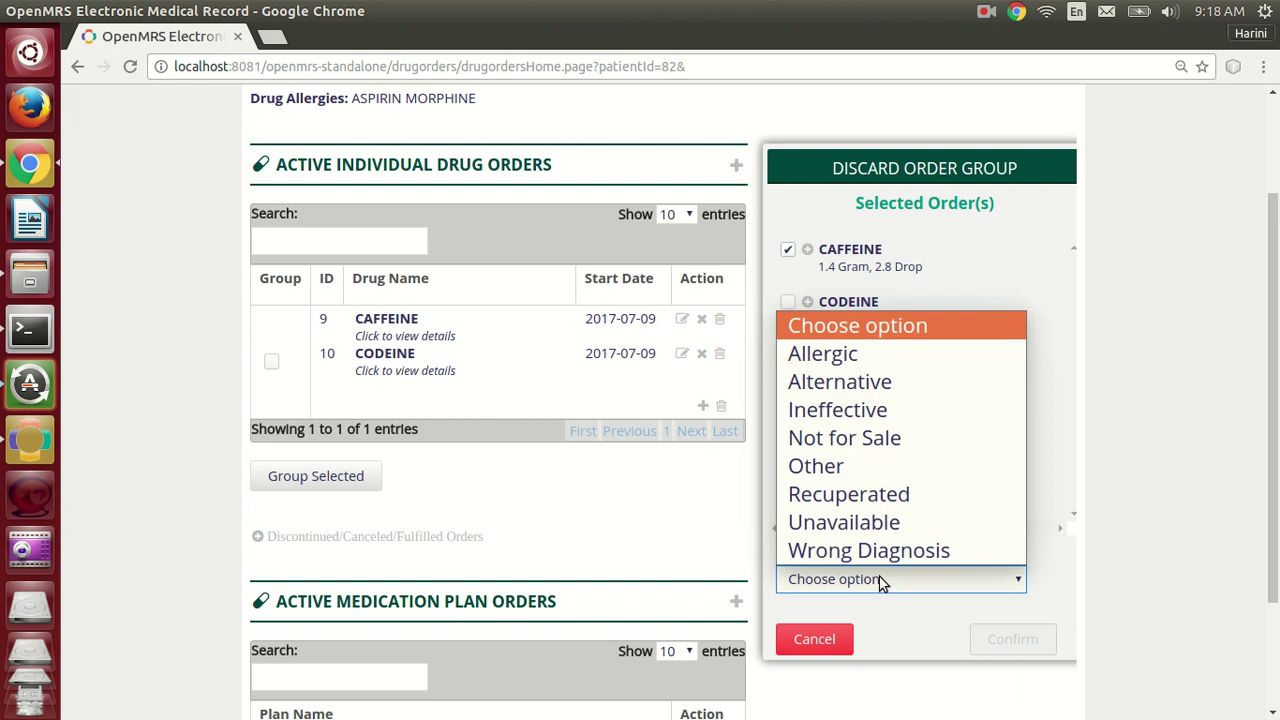
pyautogui.click(896, 495)
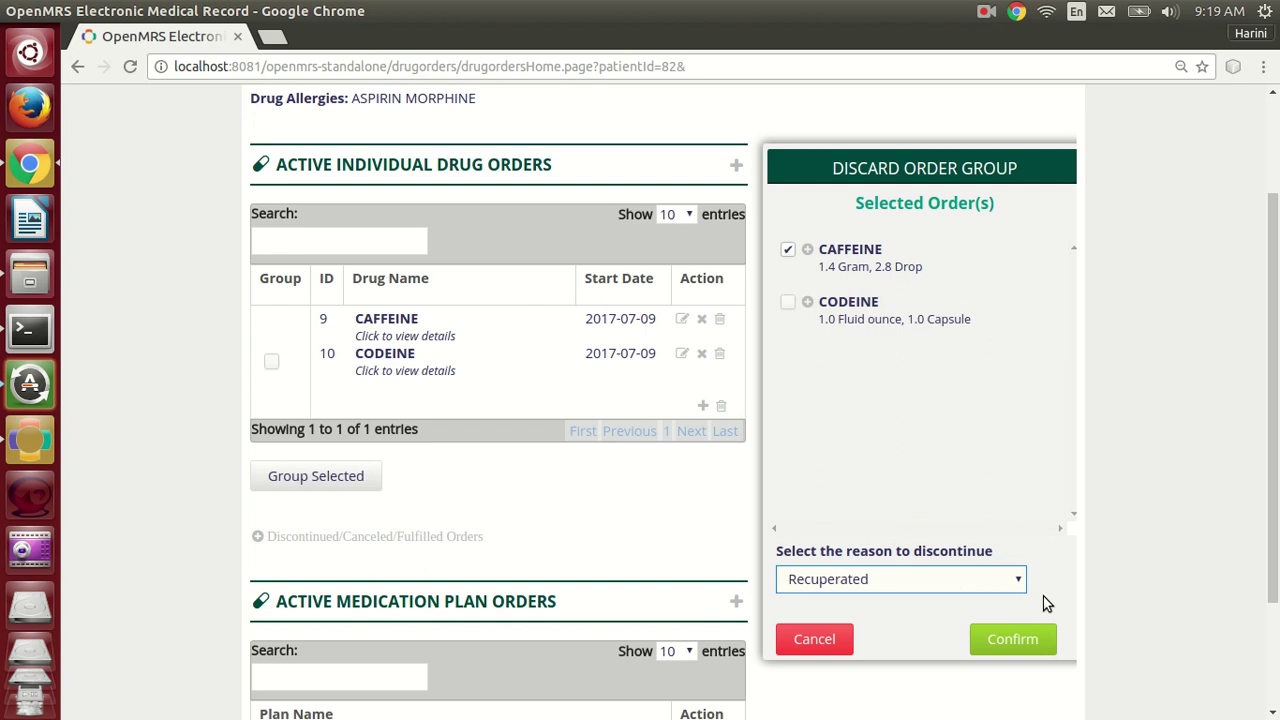
pyautogui.click(789, 251)
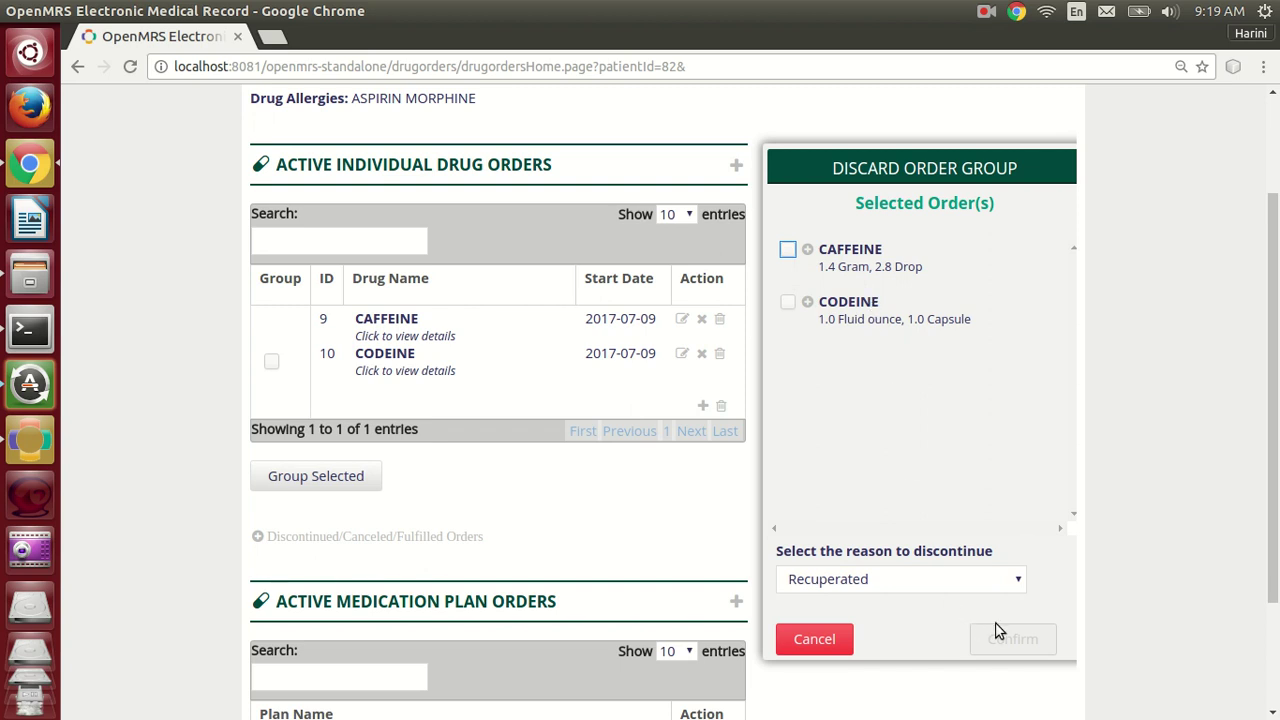
pyautogui.click(789, 251)
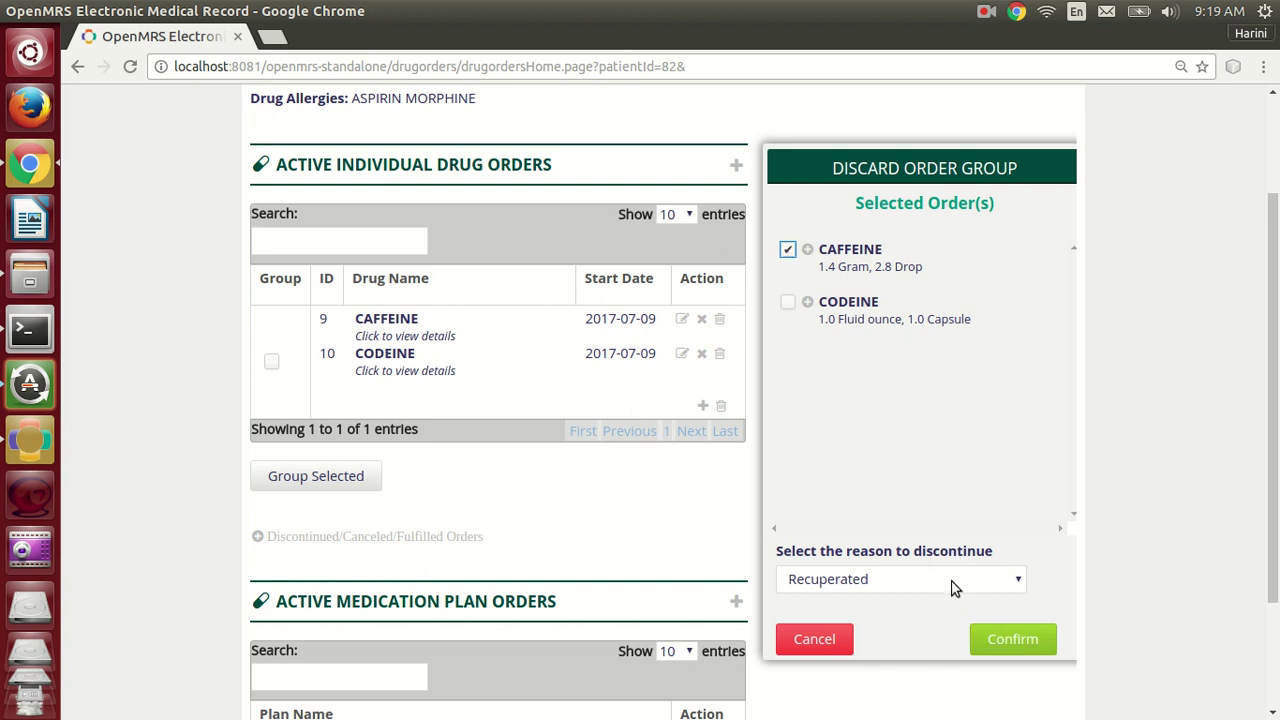
pyautogui.click(1012, 648)
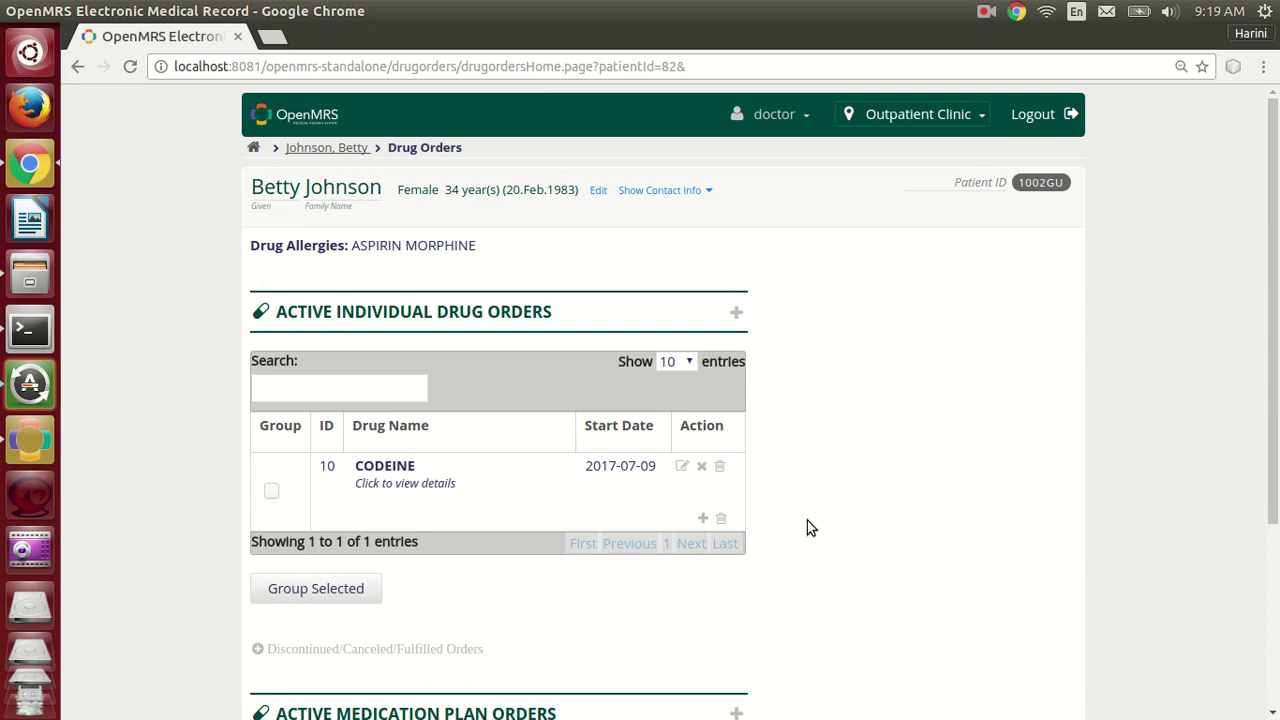
# Step: Remove the remaining CODEINE order from its group and confirm the removal
pyautogui.click(701, 470)
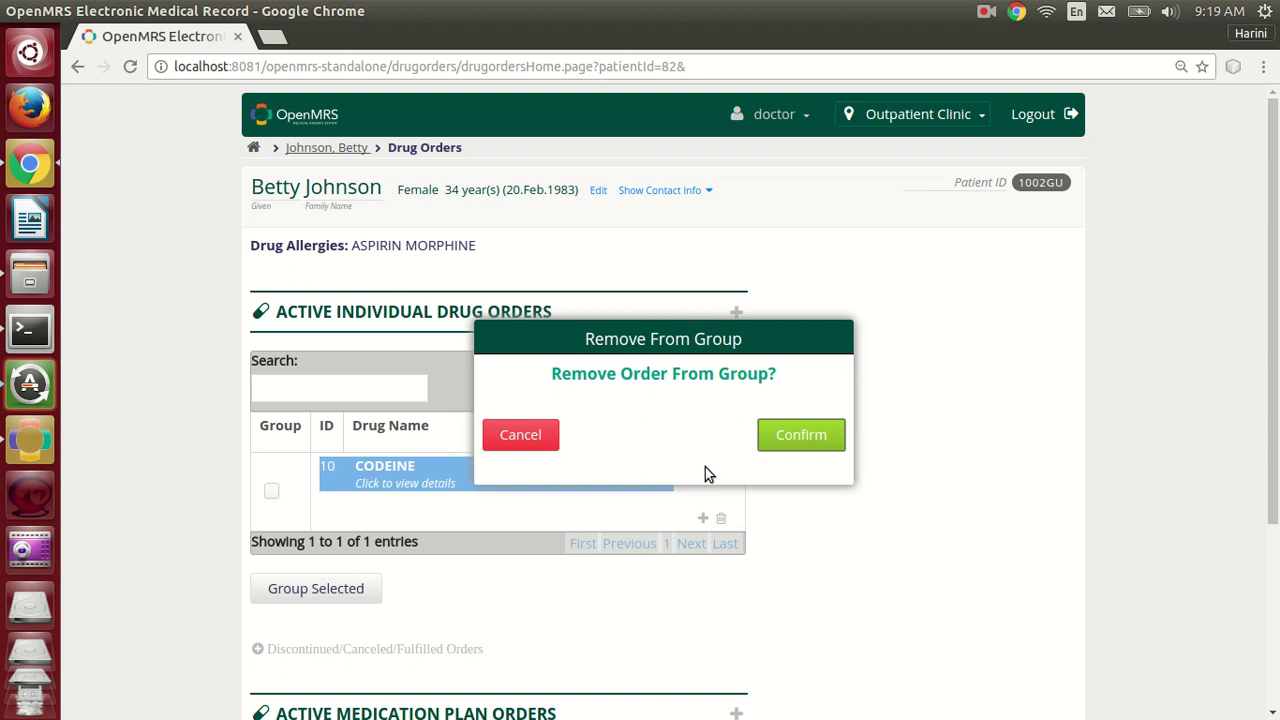
pyautogui.click(823, 440)
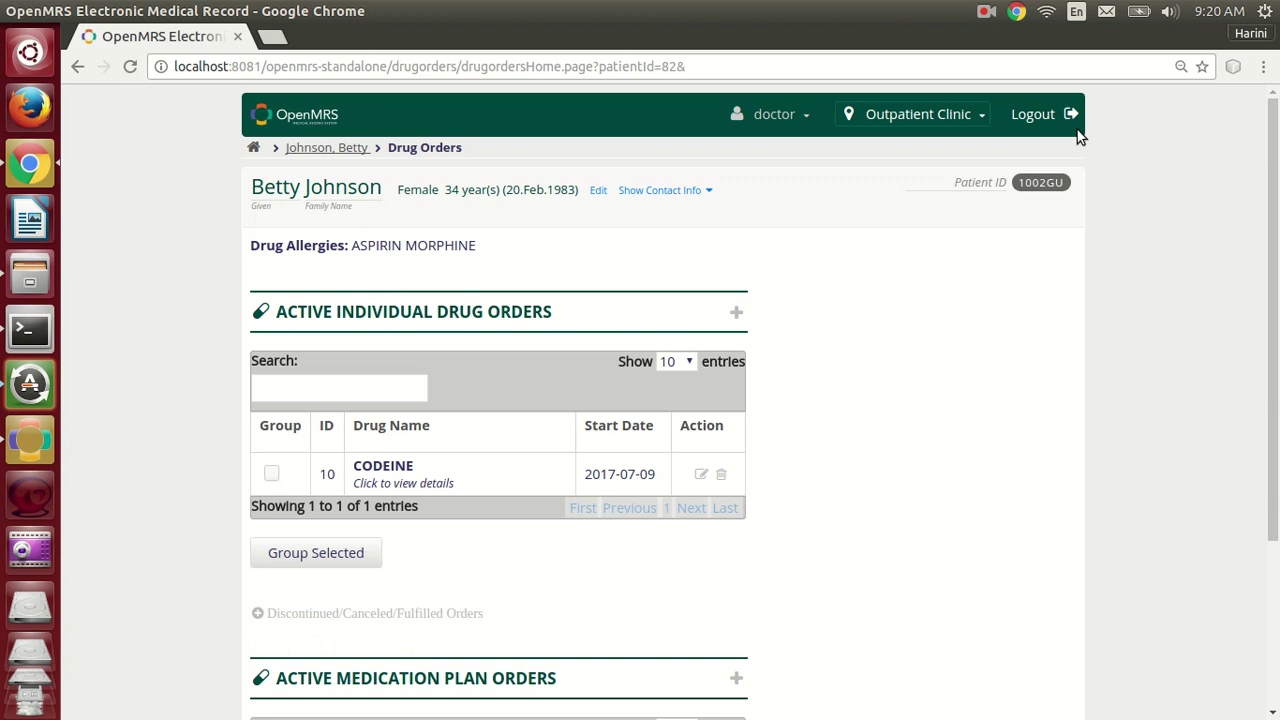
pyautogui.click(985, 12)
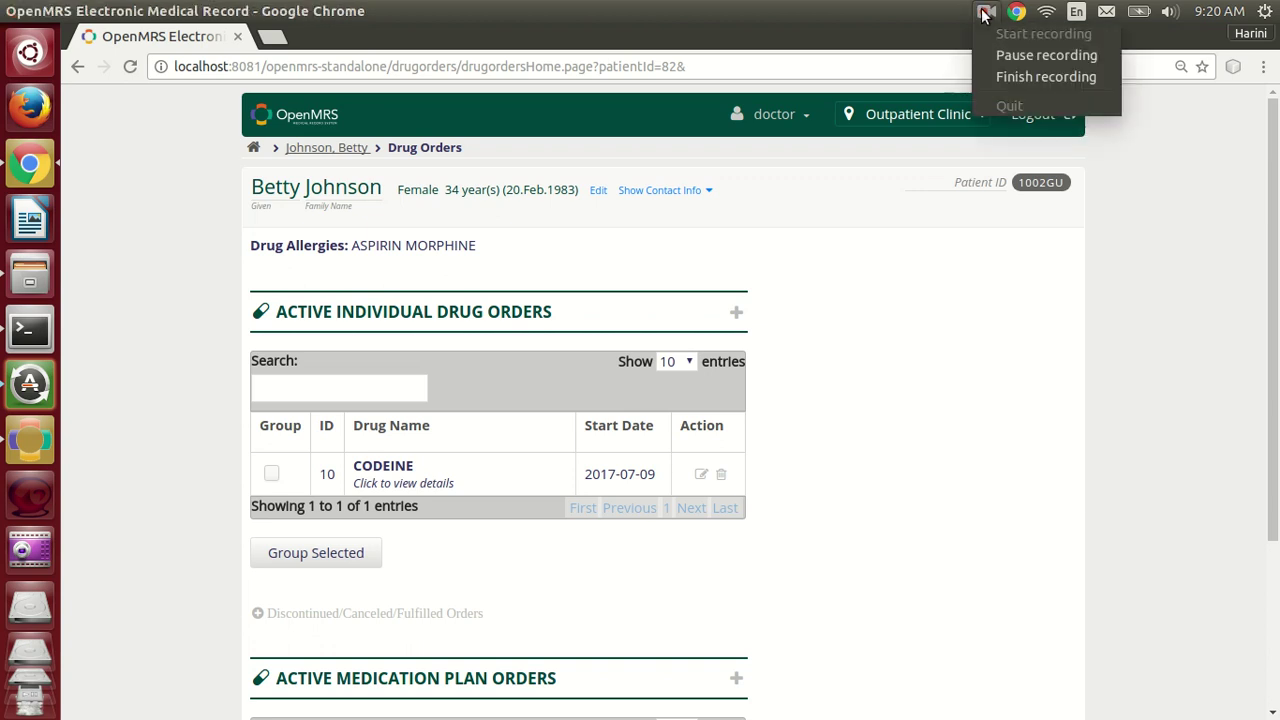